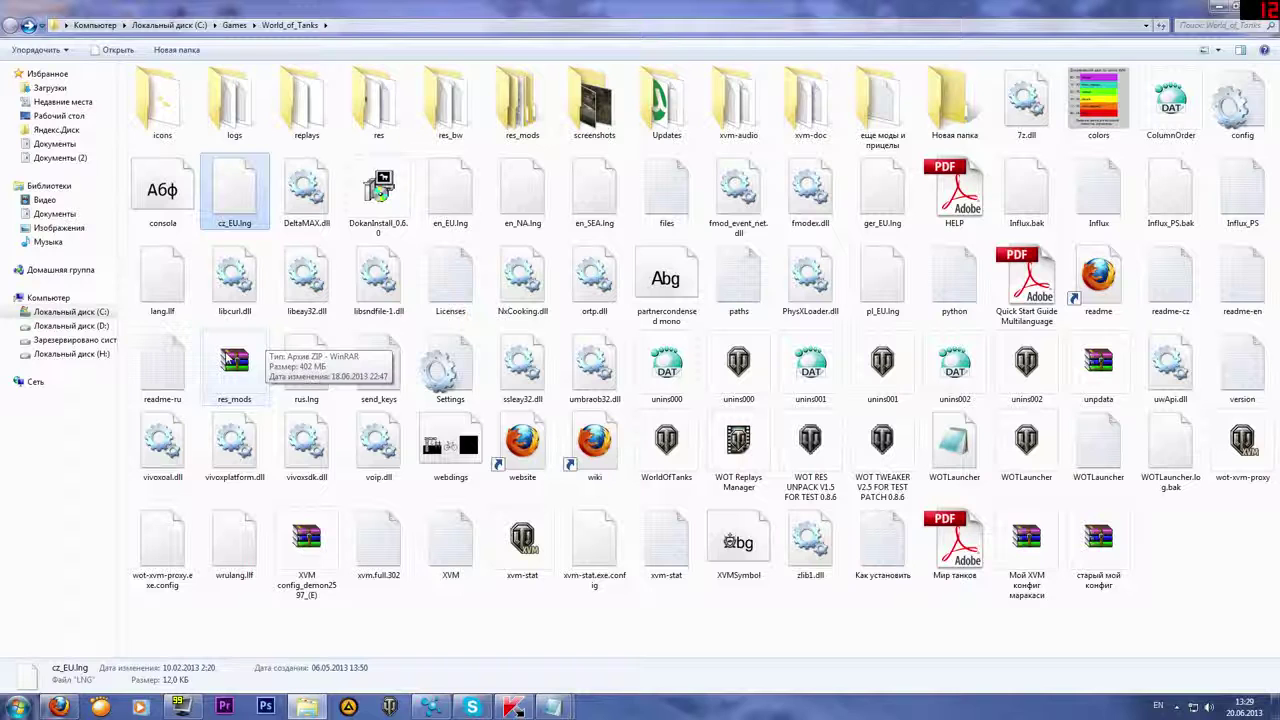
{"action": "left_click", "coordinate": [163, 455]}
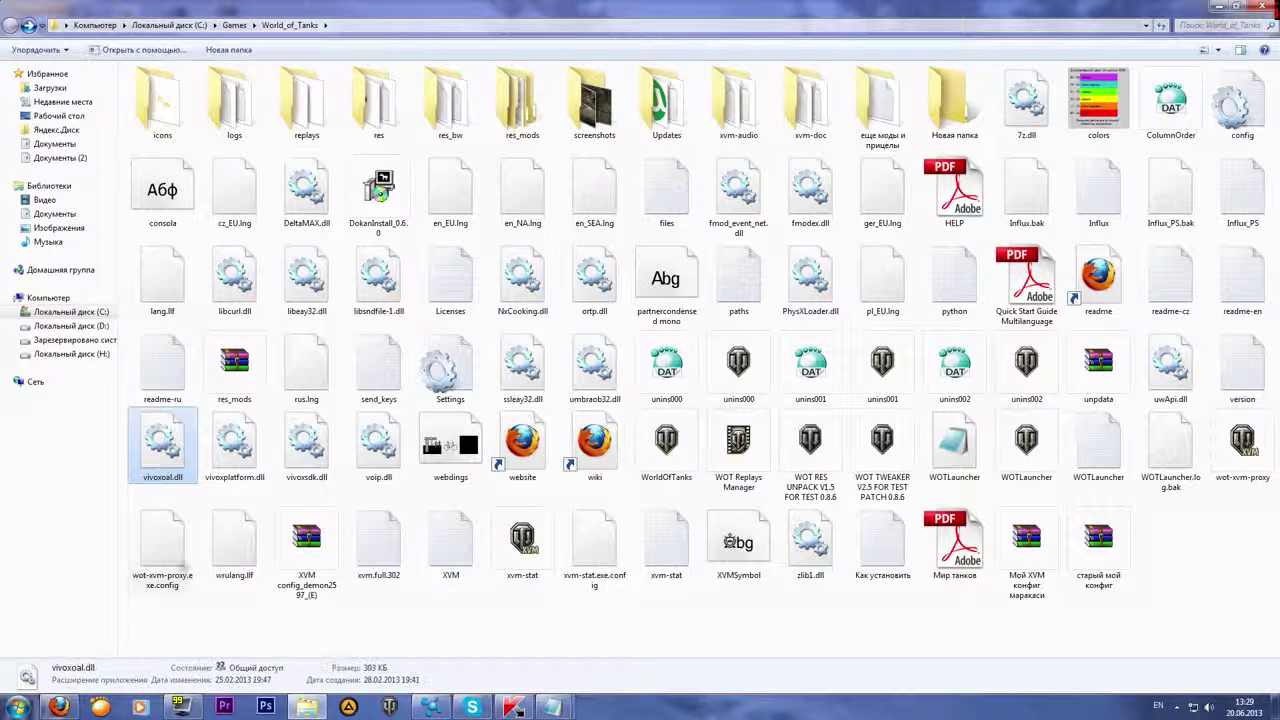
{"action": "left_click", "coordinate": [232, 555]}
{"action": "left_click", "coordinate": [313, 452]}
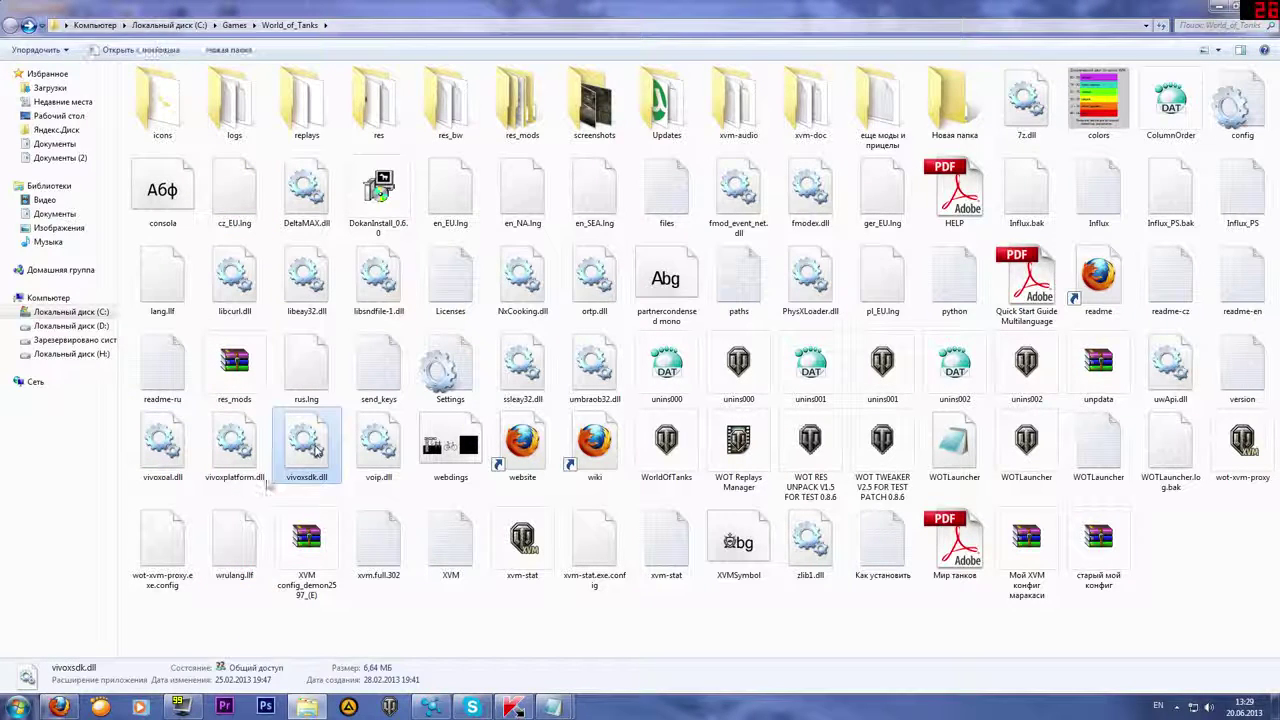
{"action": "left_click", "coordinate": [252, 501]}
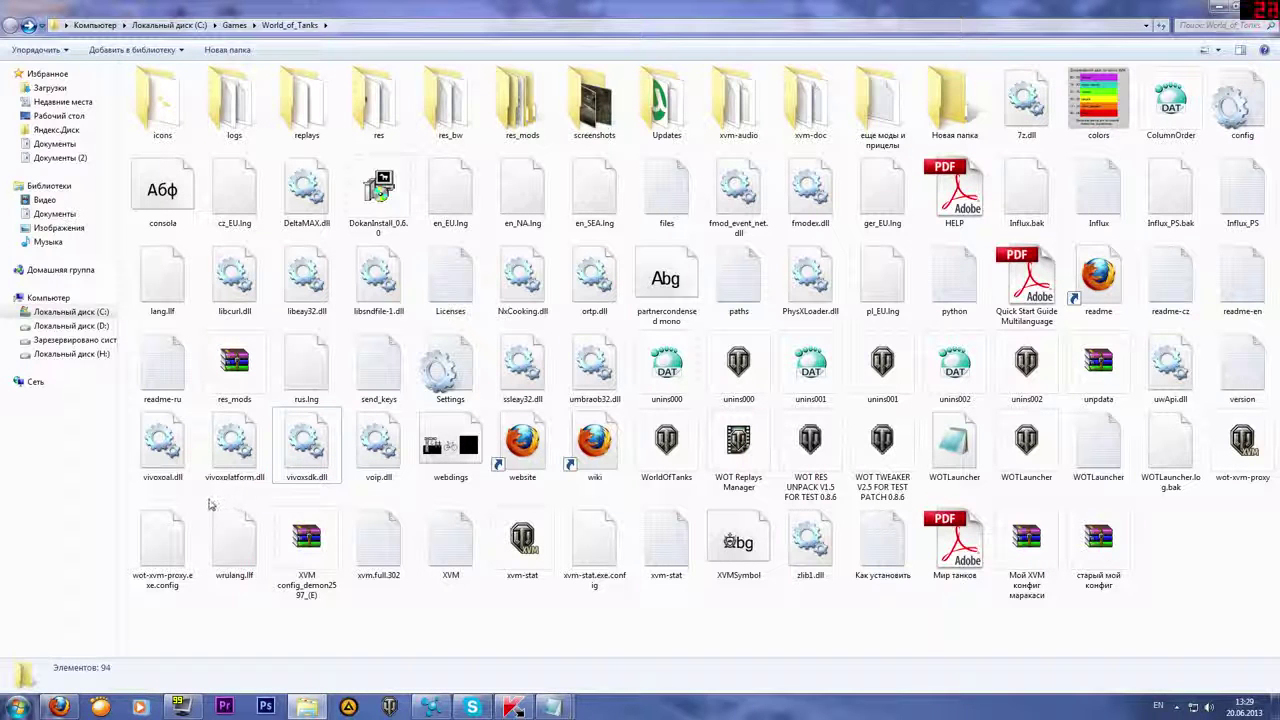
{"action": "mouse_move", "coordinate": [206, 501]}
{"action": "left_mouse_down"}
{"action": "mouse_move", "coordinate": [222, 518]}
{"action": "mouse_move", "coordinate": [209, 501]}
{"action": "mouse_move", "coordinate": [234, 500]}
{"action": "mouse_move", "coordinate": [198, 501]}
{"action": "left_mouse_up"}
{"action": "left_click_drag", "start_coordinate": [318, 507], "coordinate": [165, 391]}
{"action": "left_click_drag", "start_coordinate": [306, 503], "coordinate": [310, 371]}
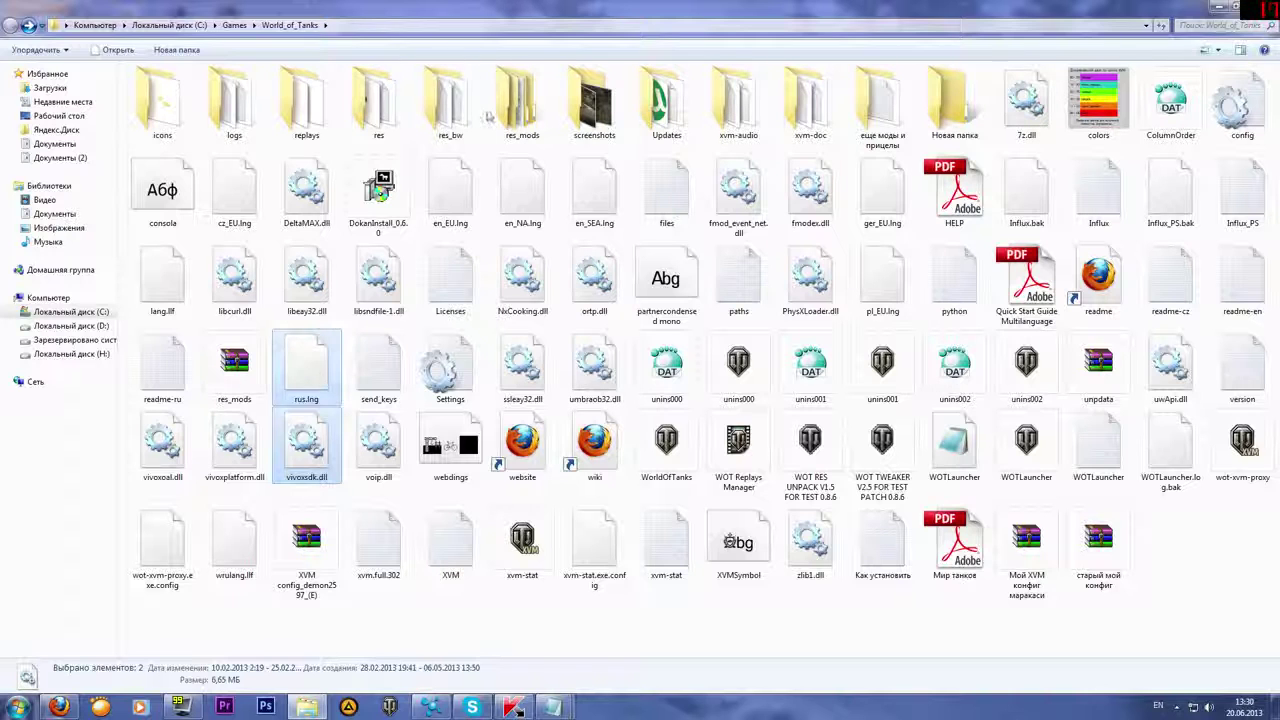
- Open the 0.8.6 folder inside the game's res_mods folder
{"action": "double_click", "coordinate": [515, 105]}
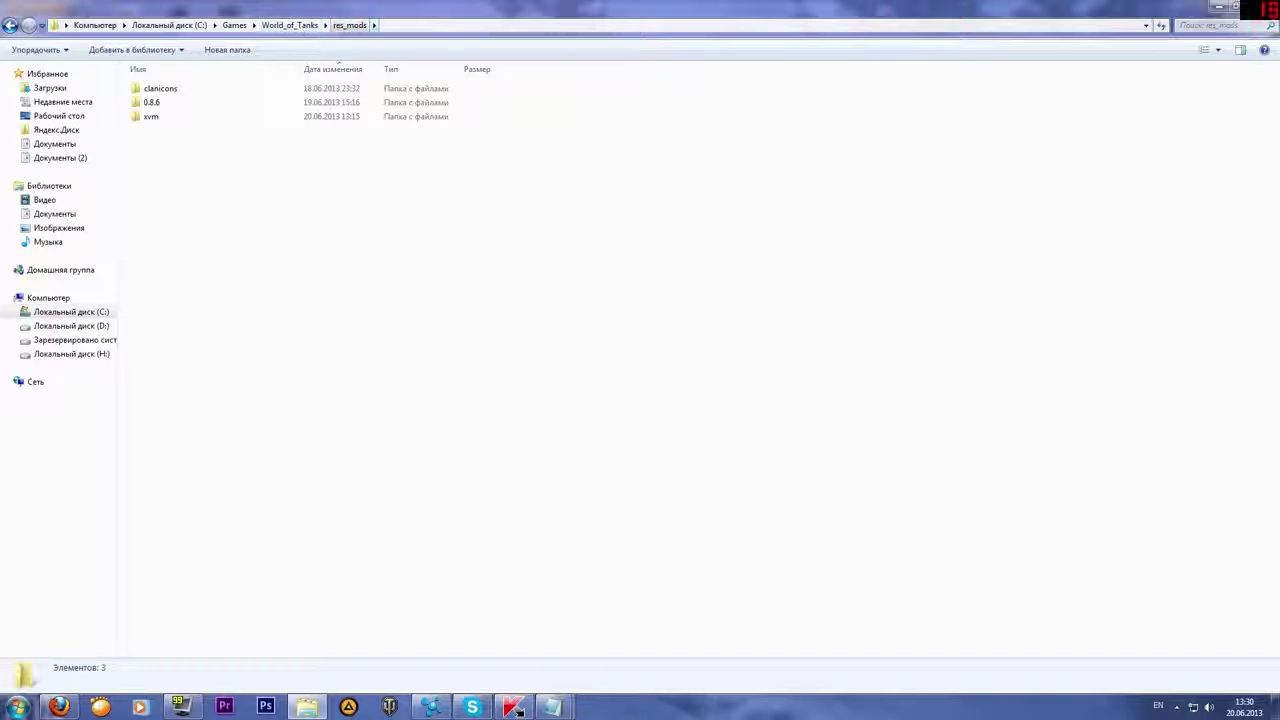
{"action": "left_click", "coordinate": [157, 105]}
{"action": "double_click", "coordinate": [157, 105]}
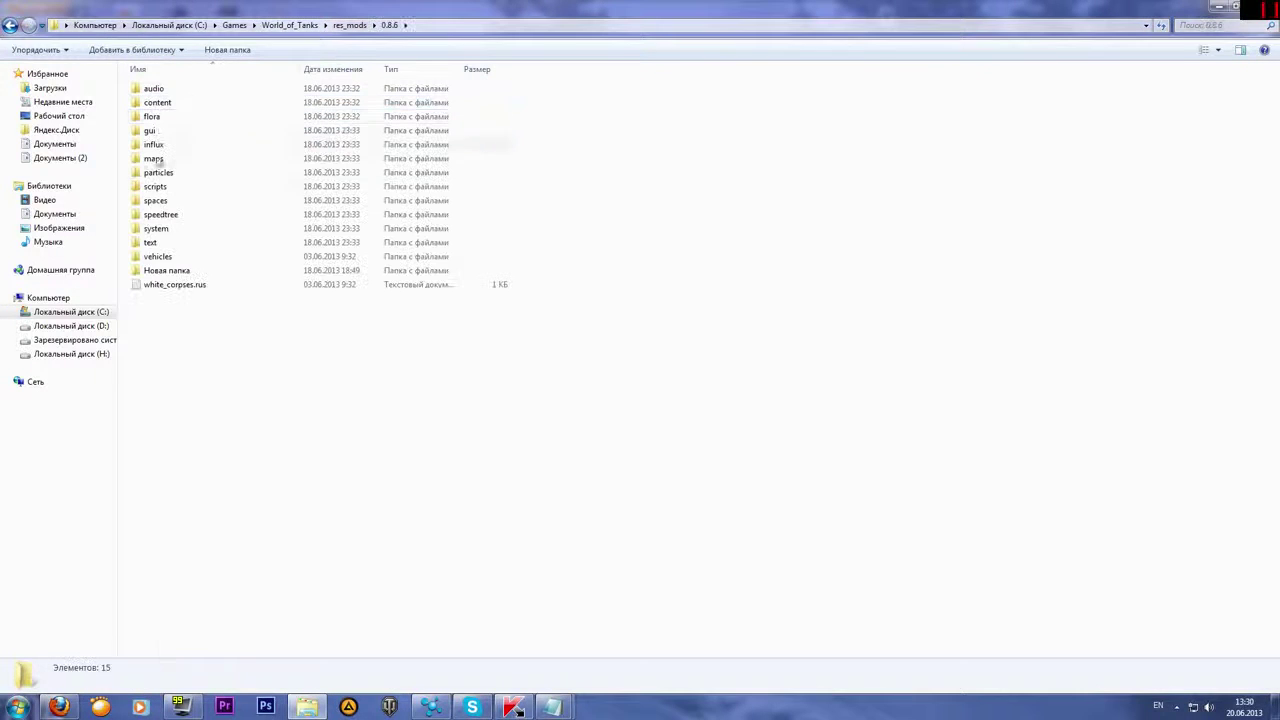
{"action": "left_click", "coordinate": [156, 258]}
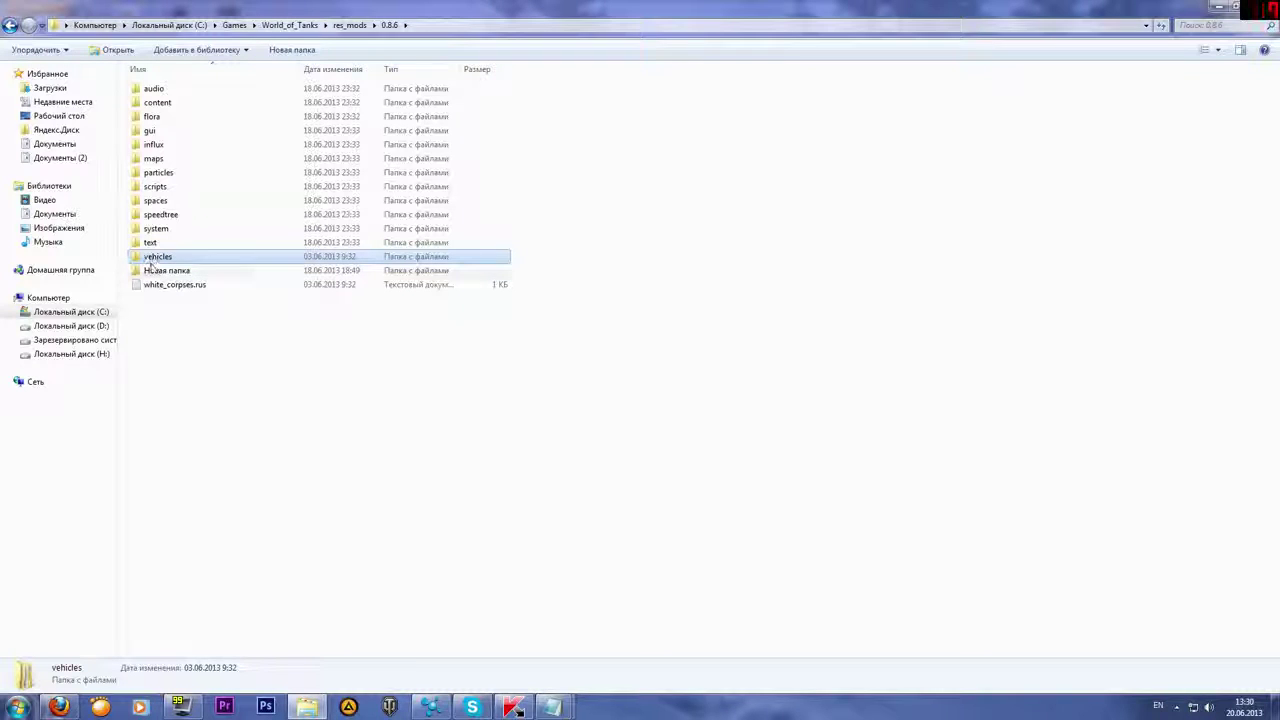
{"action": "key", "text": "F2"}
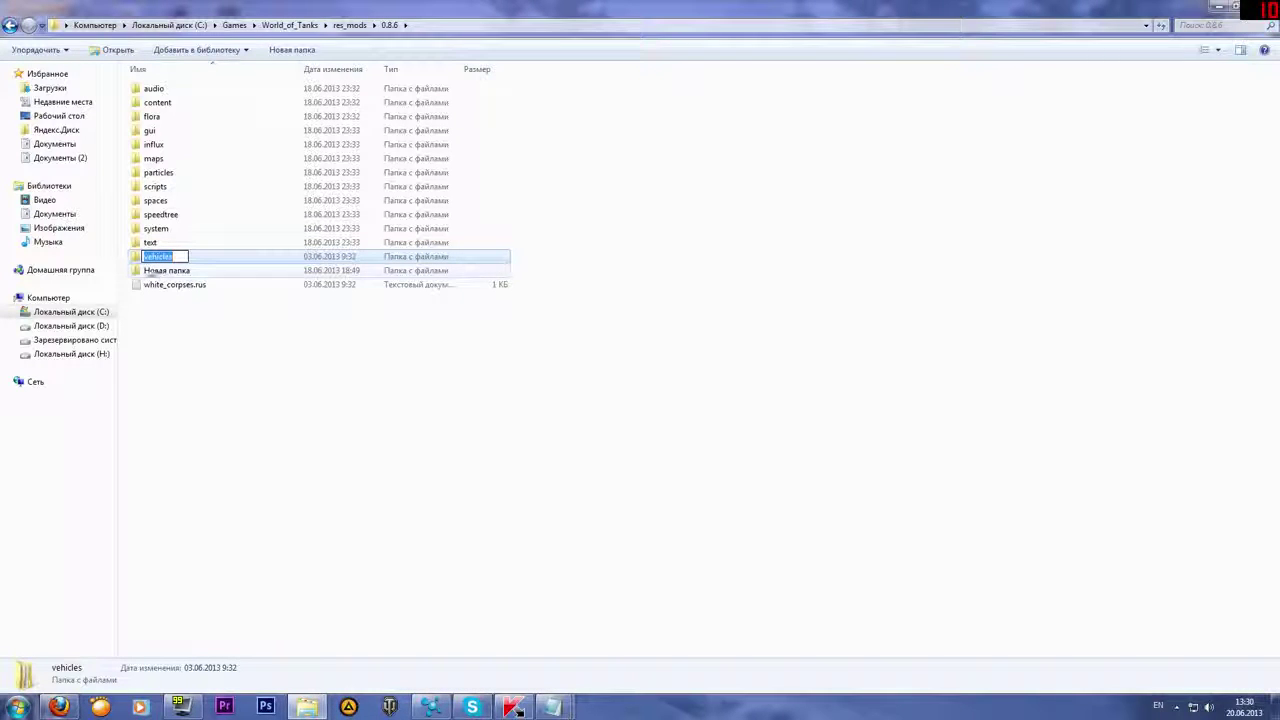
{"action": "left_click", "coordinate": [150, 268]}
{"action": "left_click", "coordinate": [153, 258]}
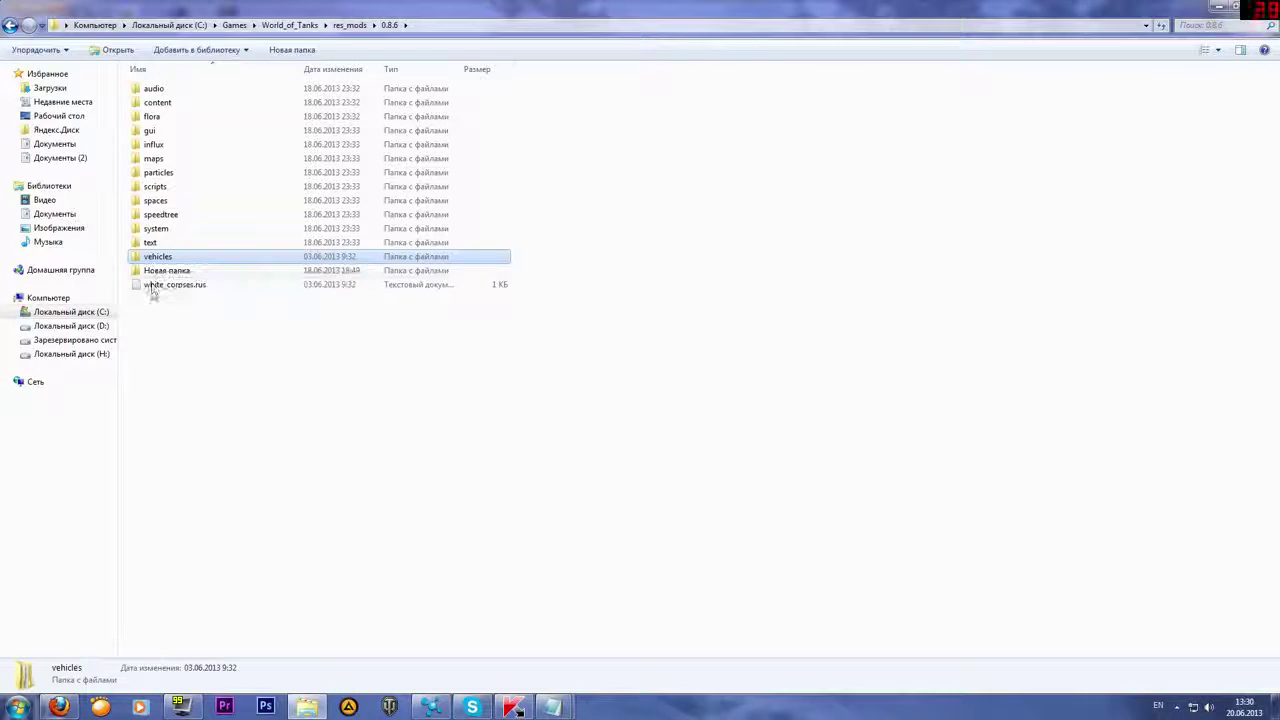
{"action": "key", "text": "F2"}
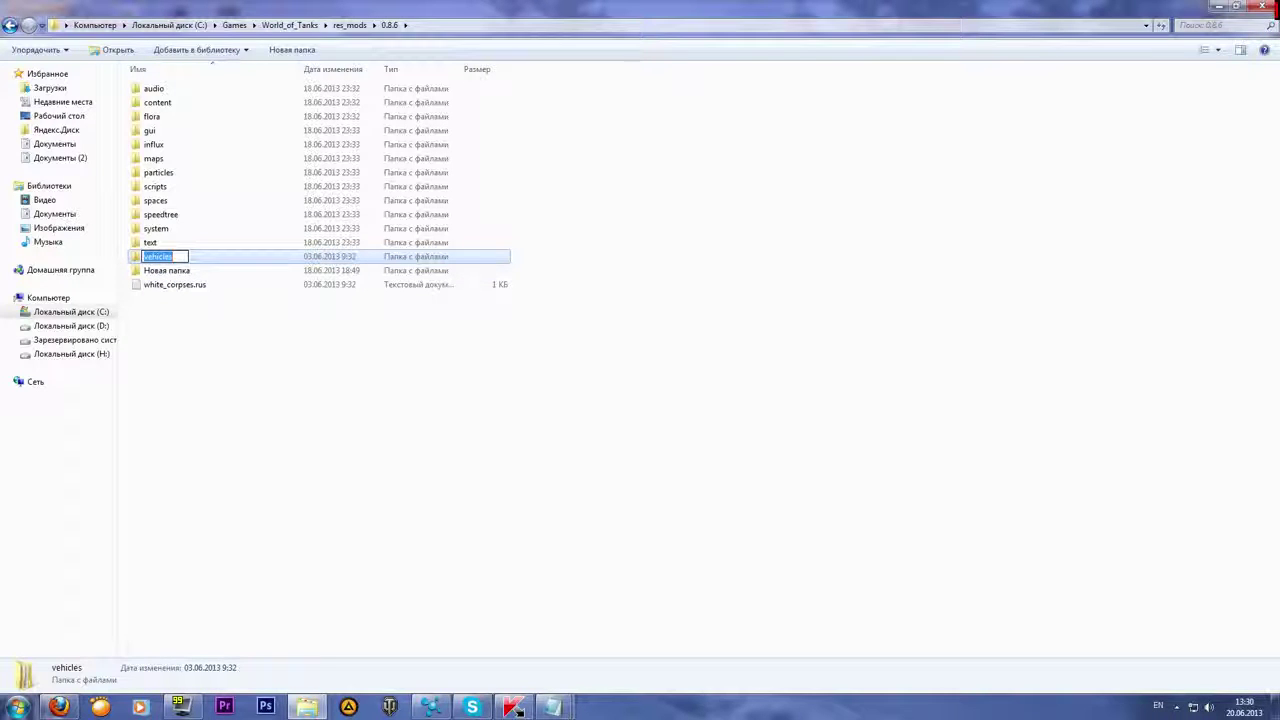
{"action": "left_click_drag", "start_coordinate": [152, 258], "coordinate": [140, 262]}
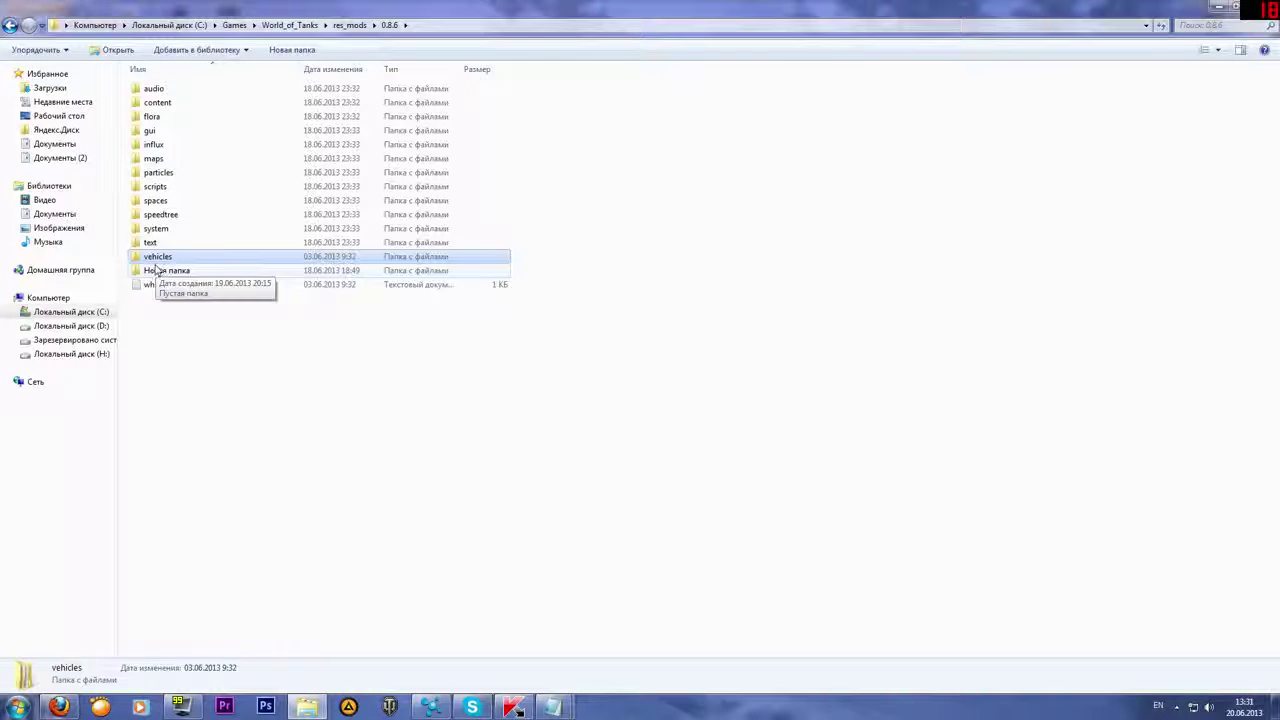
{"action": "left_click", "coordinate": [157, 271]}
{"action": "left_click", "coordinate": [157, 258]}
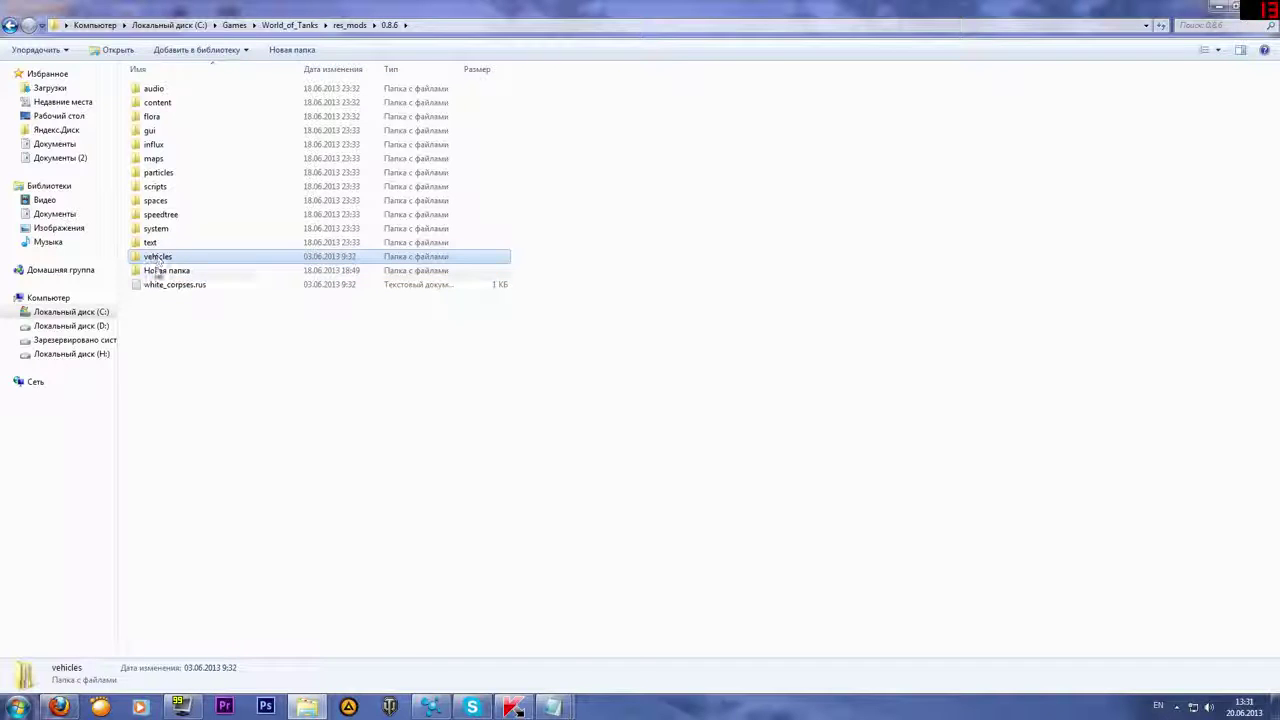
{"action": "mouse_move", "coordinate": [157, 261]}
{"action": "left_mouse_down"}
{"action": "mouse_move", "coordinate": [157, 273]}
{"action": "mouse_move", "coordinate": [170, 261]}
{"action": "left_mouse_up"}
{"action": "right_click", "coordinate": [169, 259]}
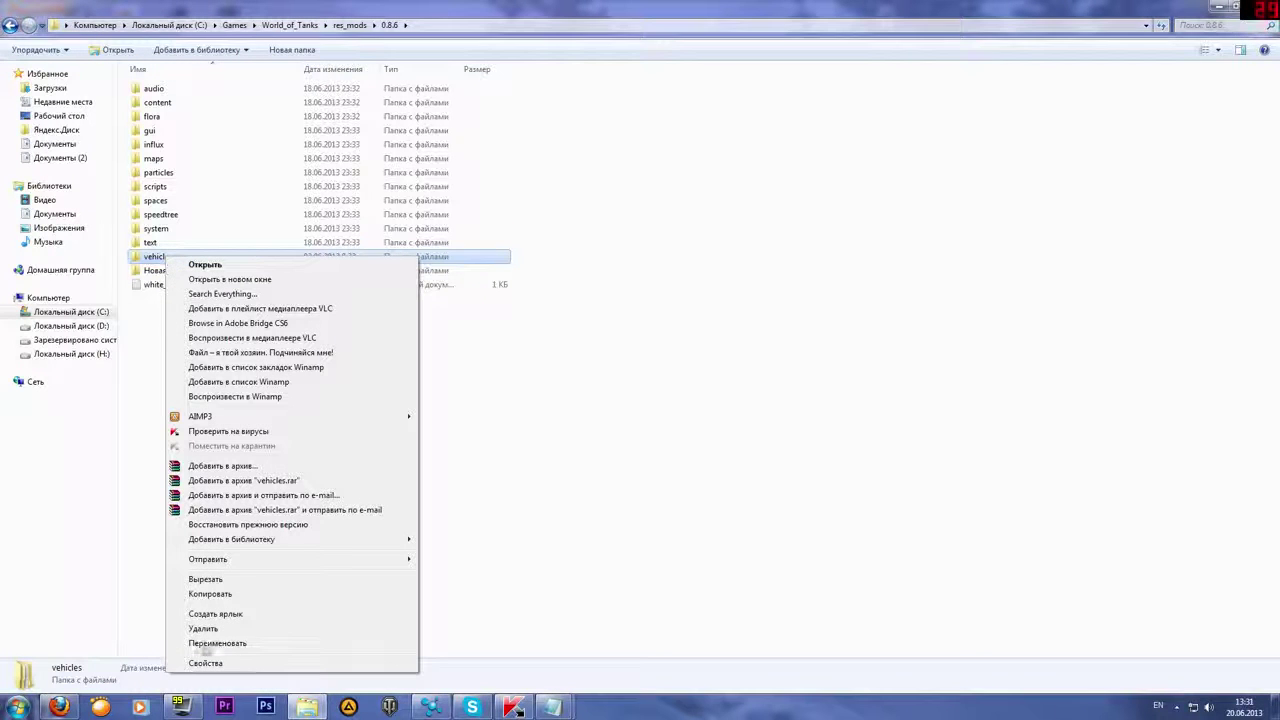
{"action": "left_click", "coordinate": [203, 628]}
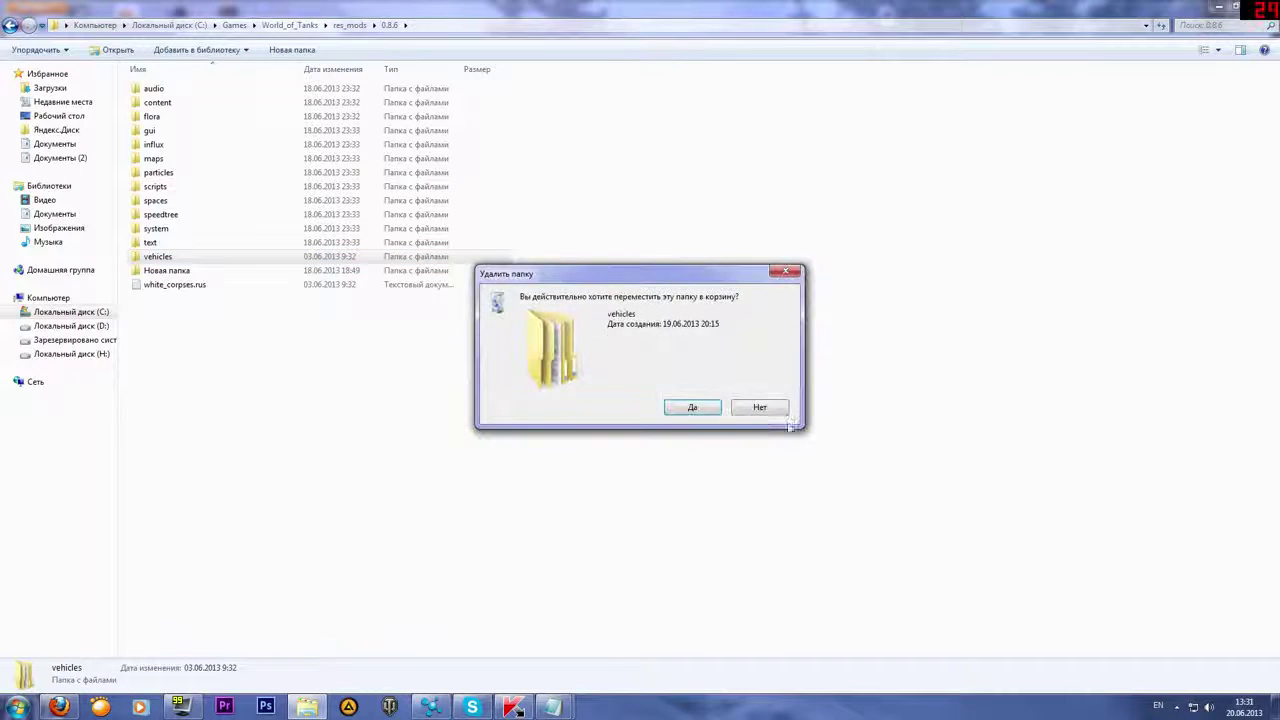
{"action": "left_click", "coordinate": [760, 407]}
{"action": "left_click", "coordinate": [326, 287]}
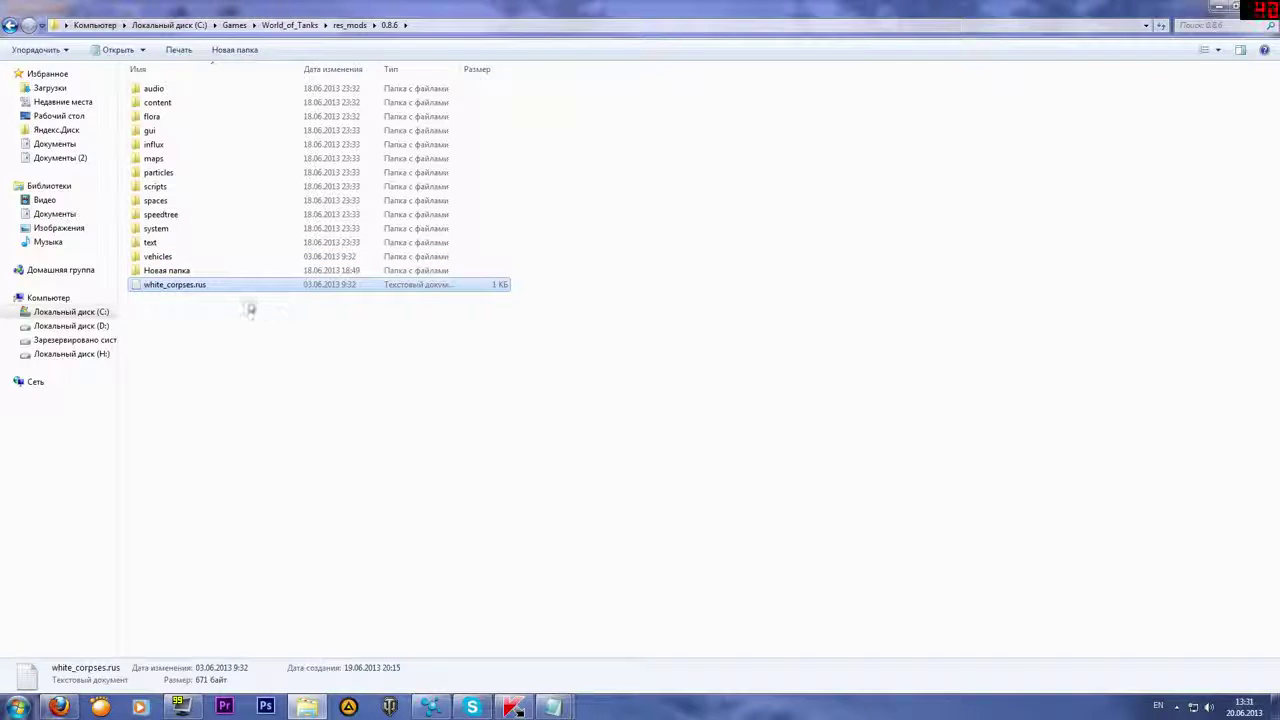
{"action": "left_click", "coordinate": [158, 257]}
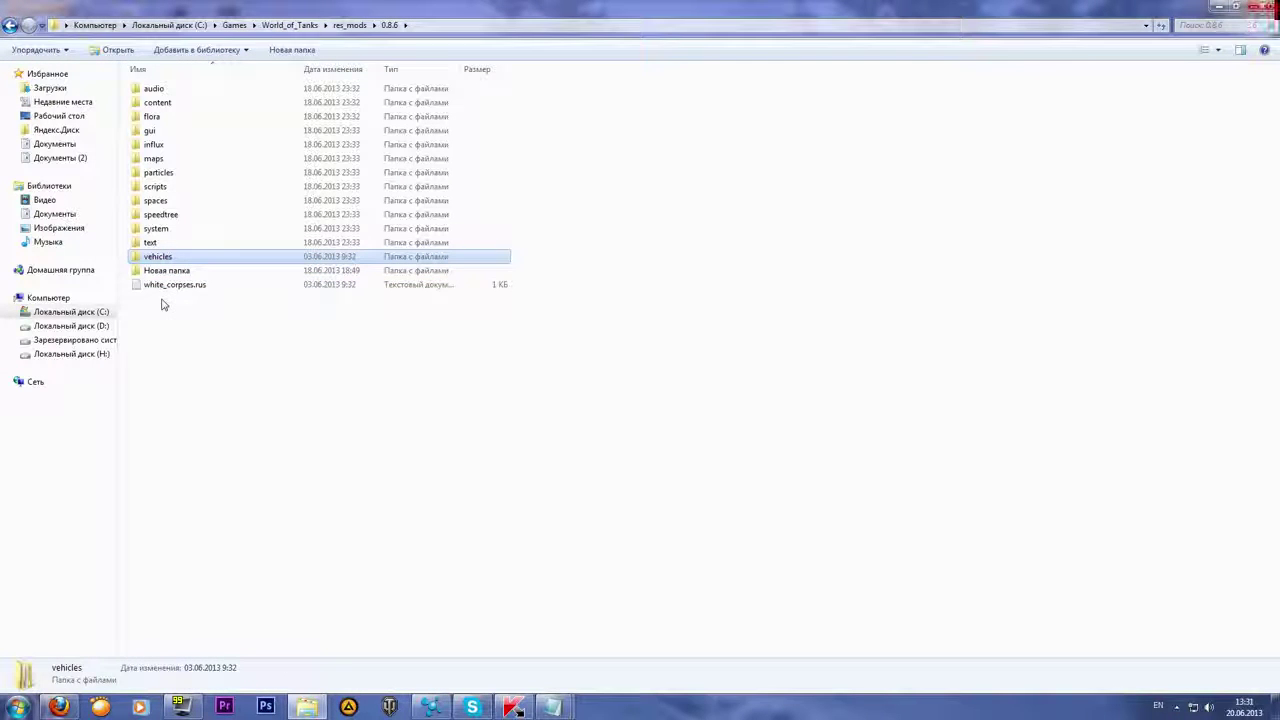
{"action": "right_click", "coordinate": [158, 261]}
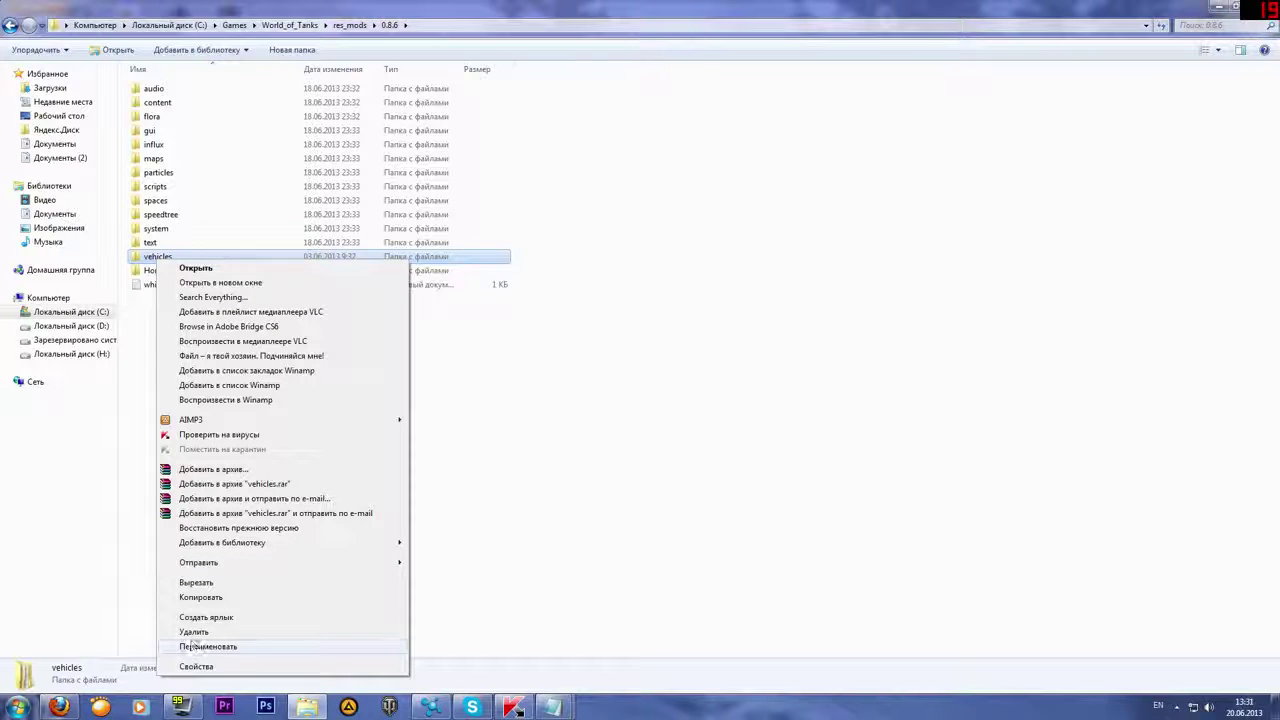
{"action": "left_click", "coordinate": [157, 260]}
{"action": "left_click", "coordinate": [155, 272]}
{"action": "left_click", "coordinate": [156, 259]}
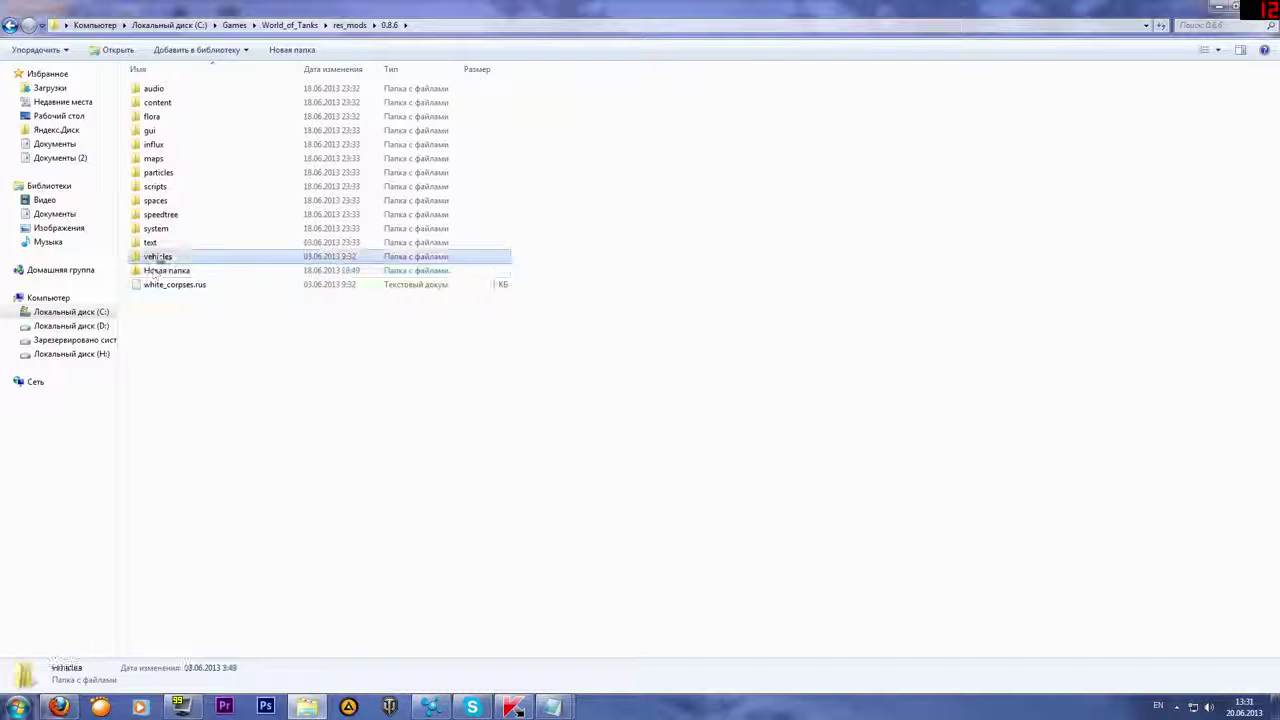
- Look inside the vehicles folder and return to the 0.8.6 folder to review its other items
{"action": "double_click", "coordinate": [158, 259]}
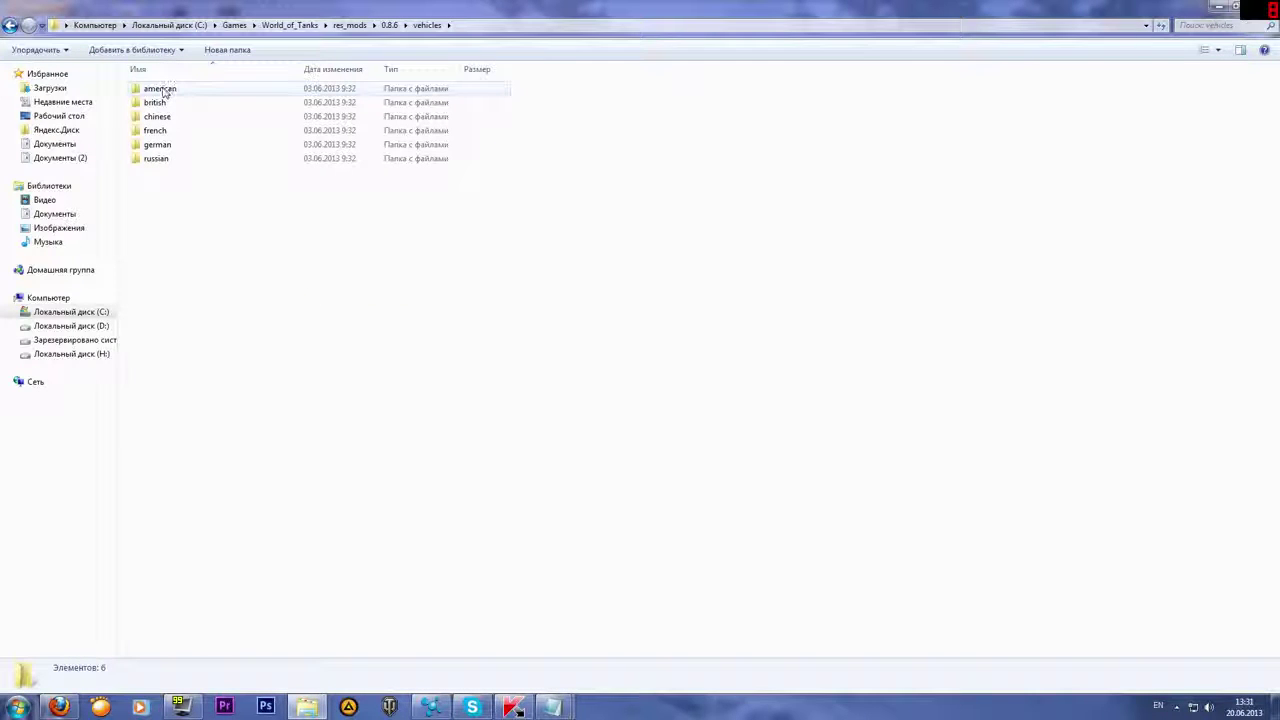
{"action": "left_click", "coordinate": [10, 25]}
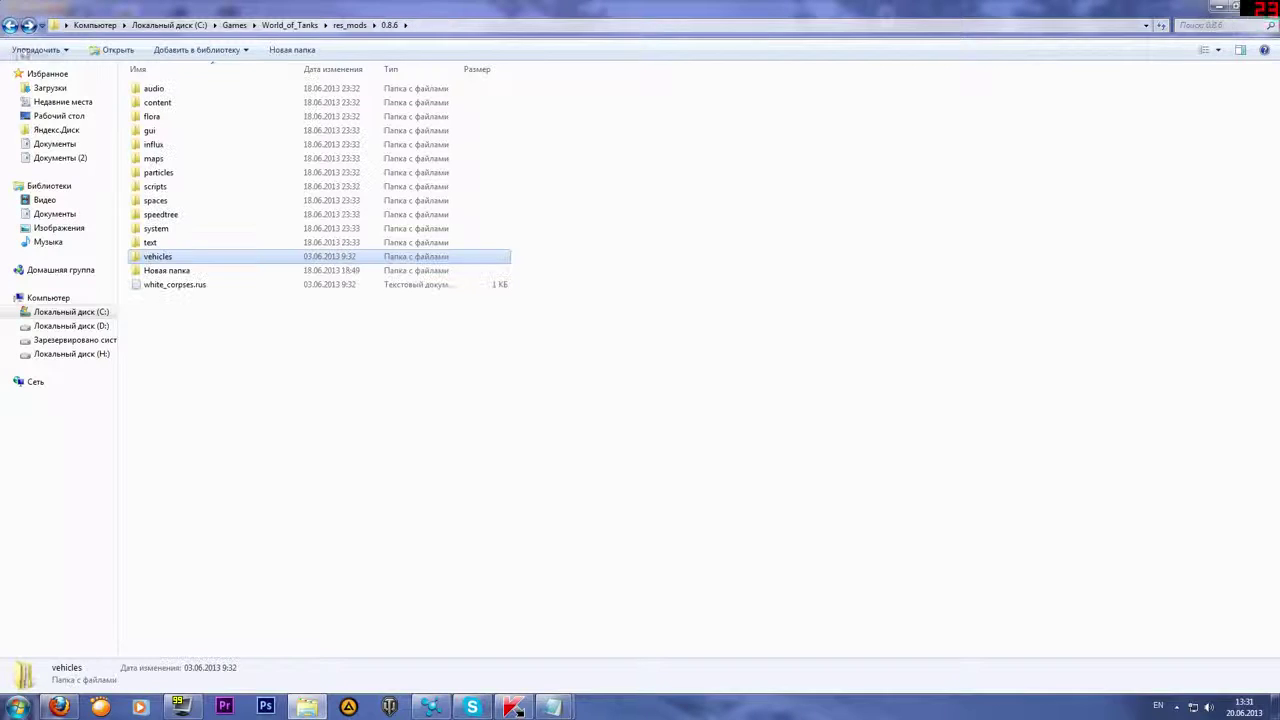
{"action": "left_click", "coordinate": [175, 245]}
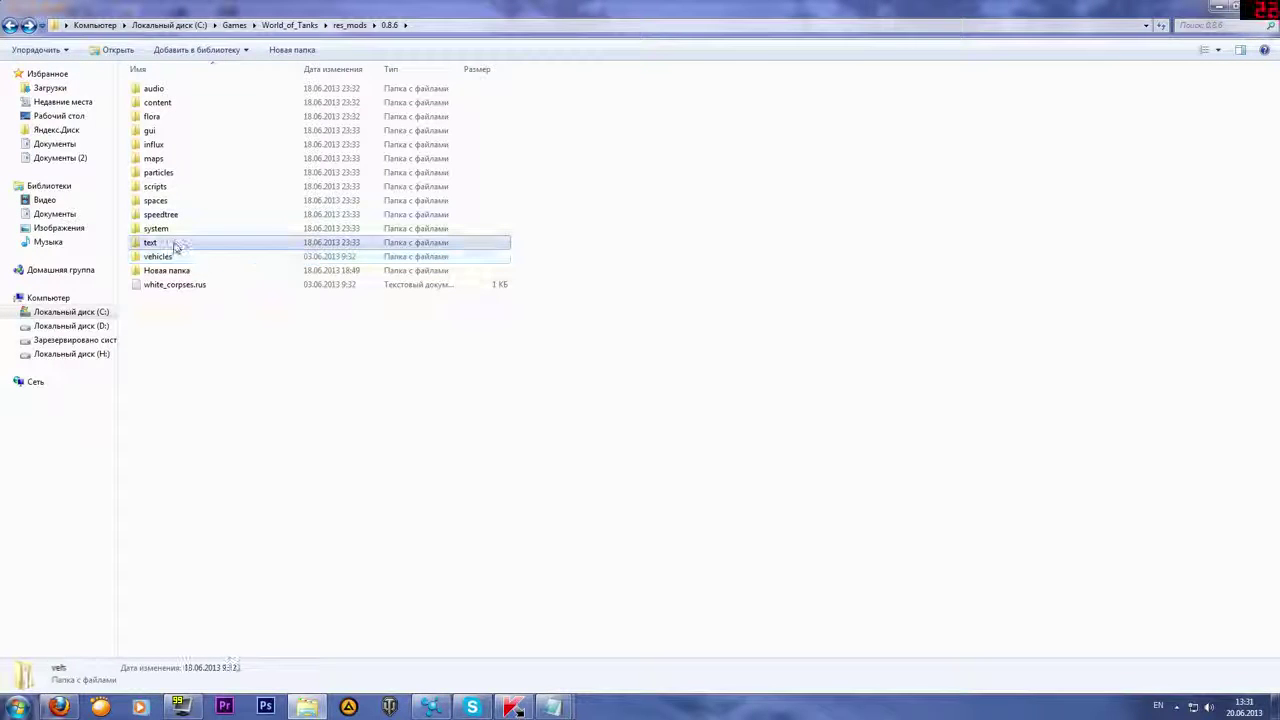
{"action": "left_click", "coordinate": [168, 230]}
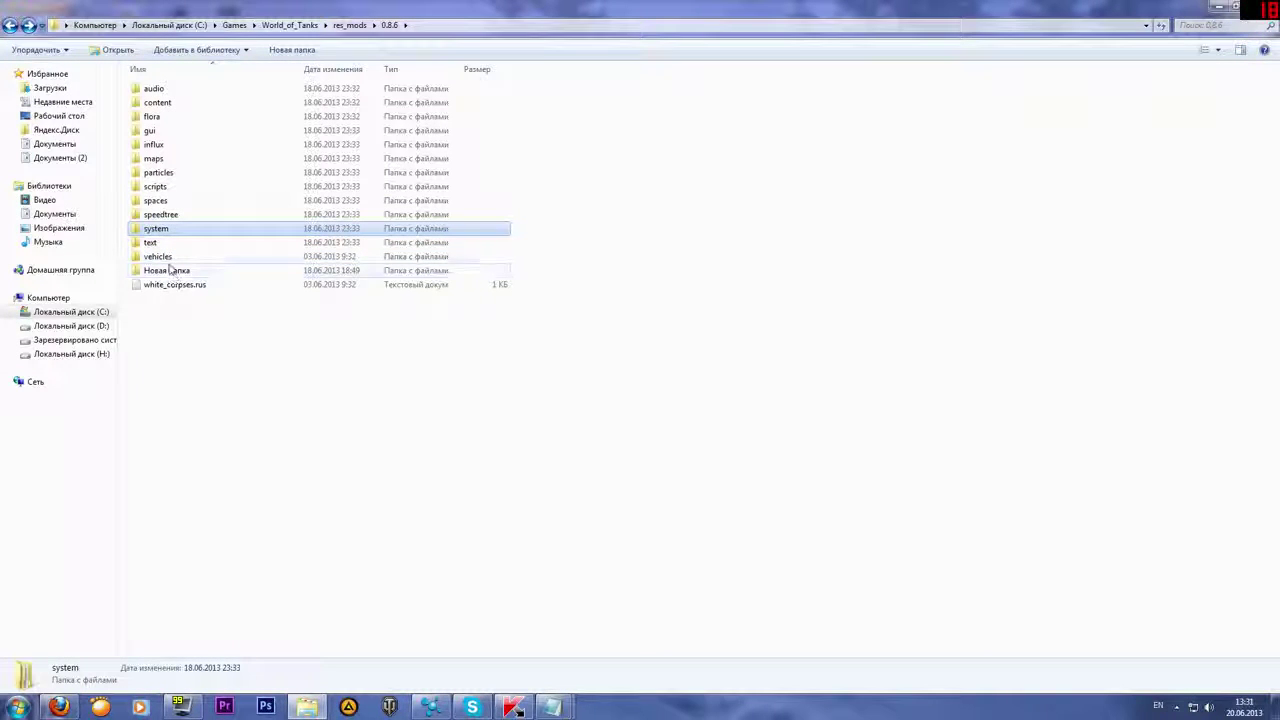
{"action": "left_click", "coordinate": [168, 260]}
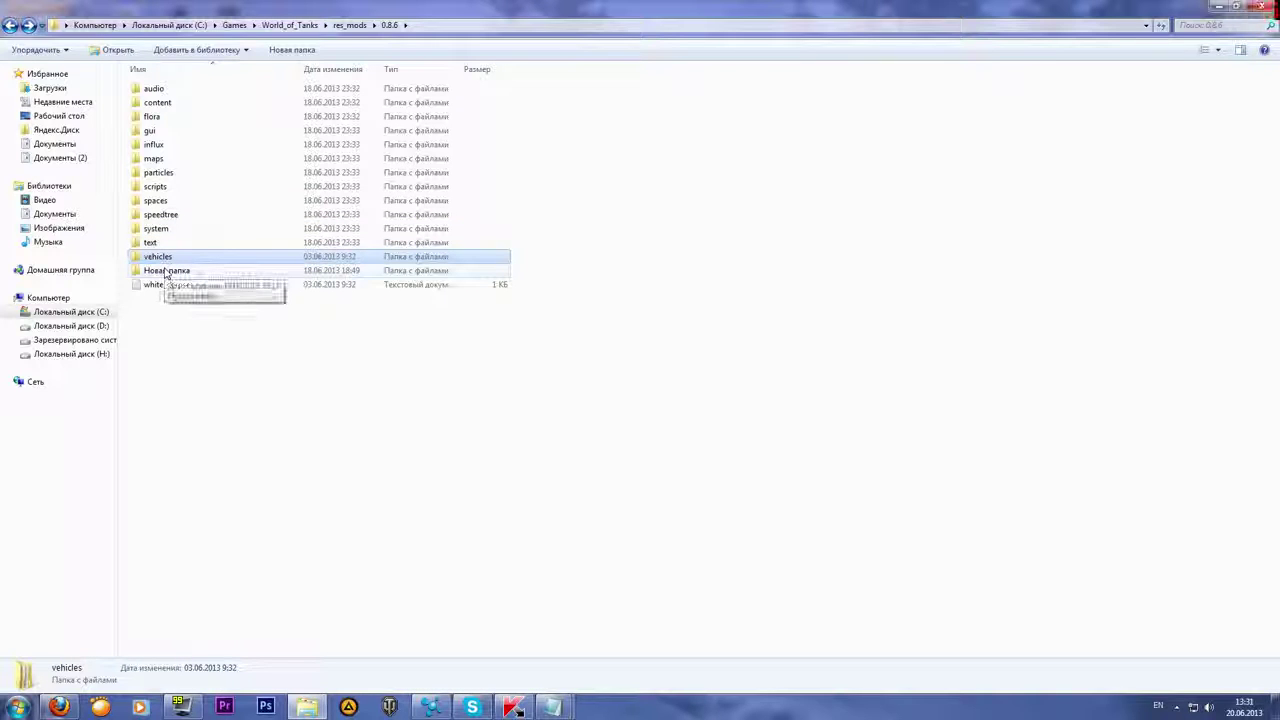
{"action": "left_click", "coordinate": [166, 273]}
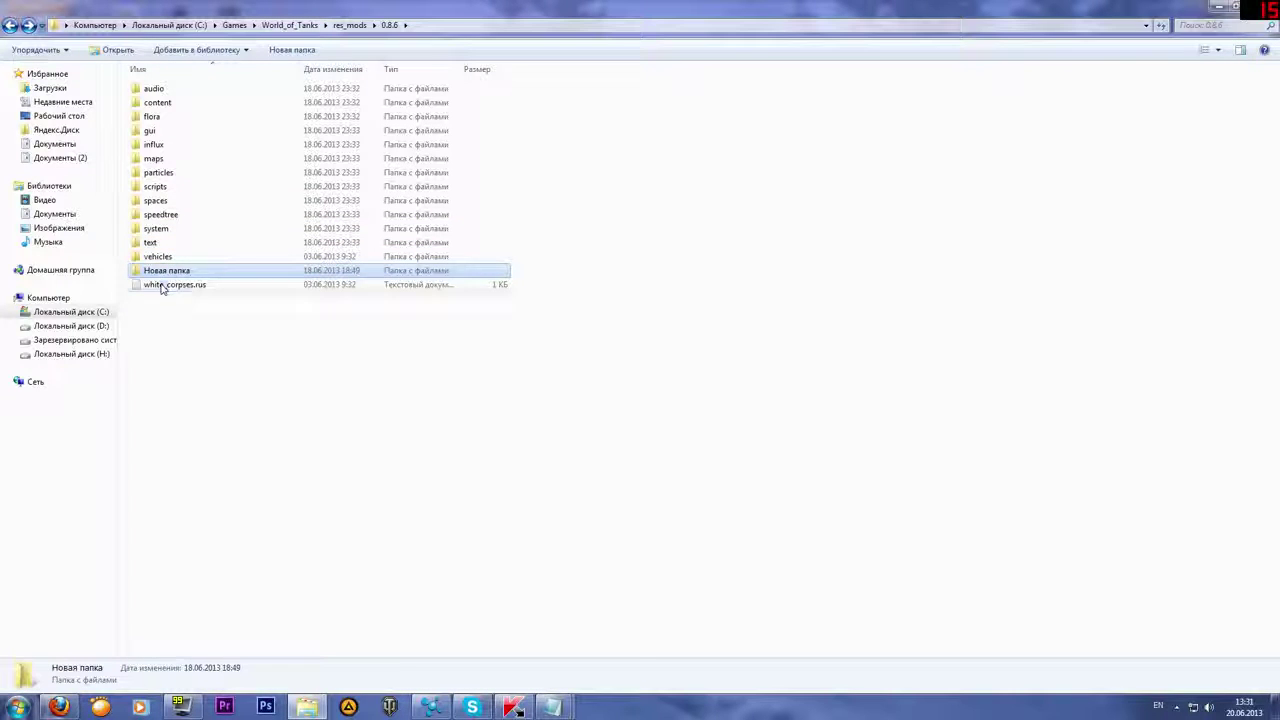
{"action": "left_click", "coordinate": [162, 287]}
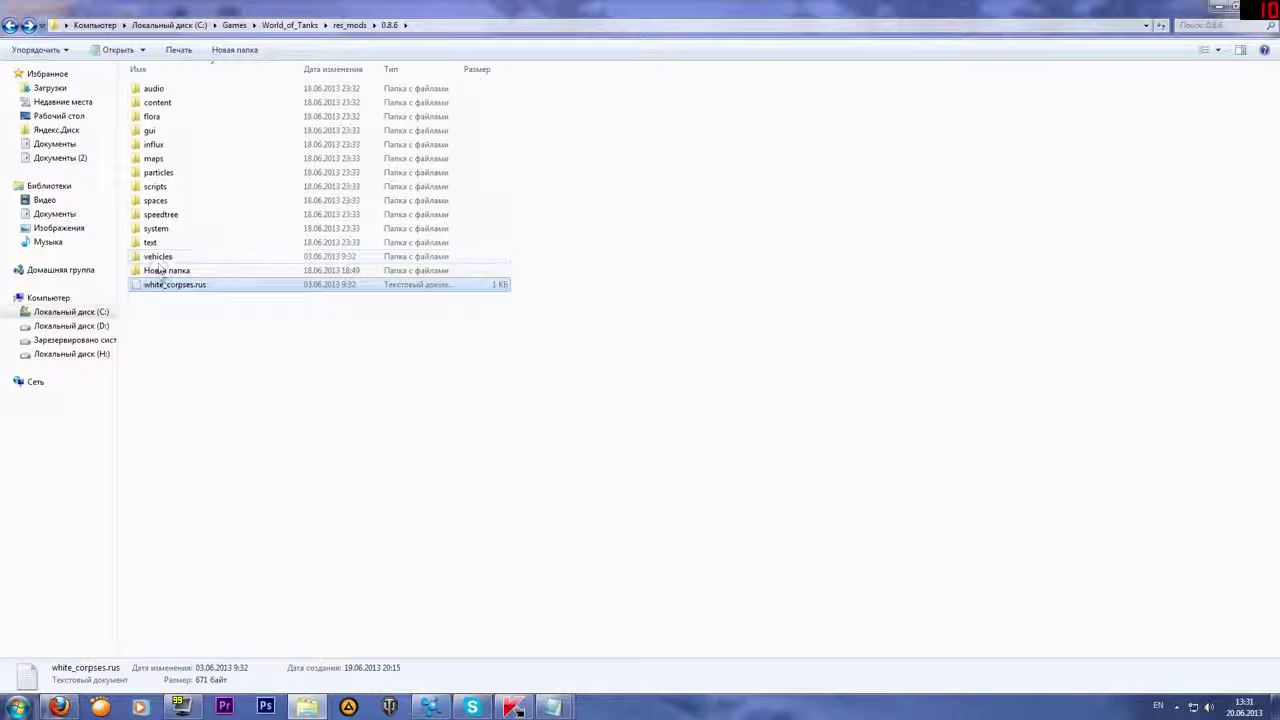
- Open the maps folder inside the gui folder of 0.8.6
{"action": "key", "text": "i"}
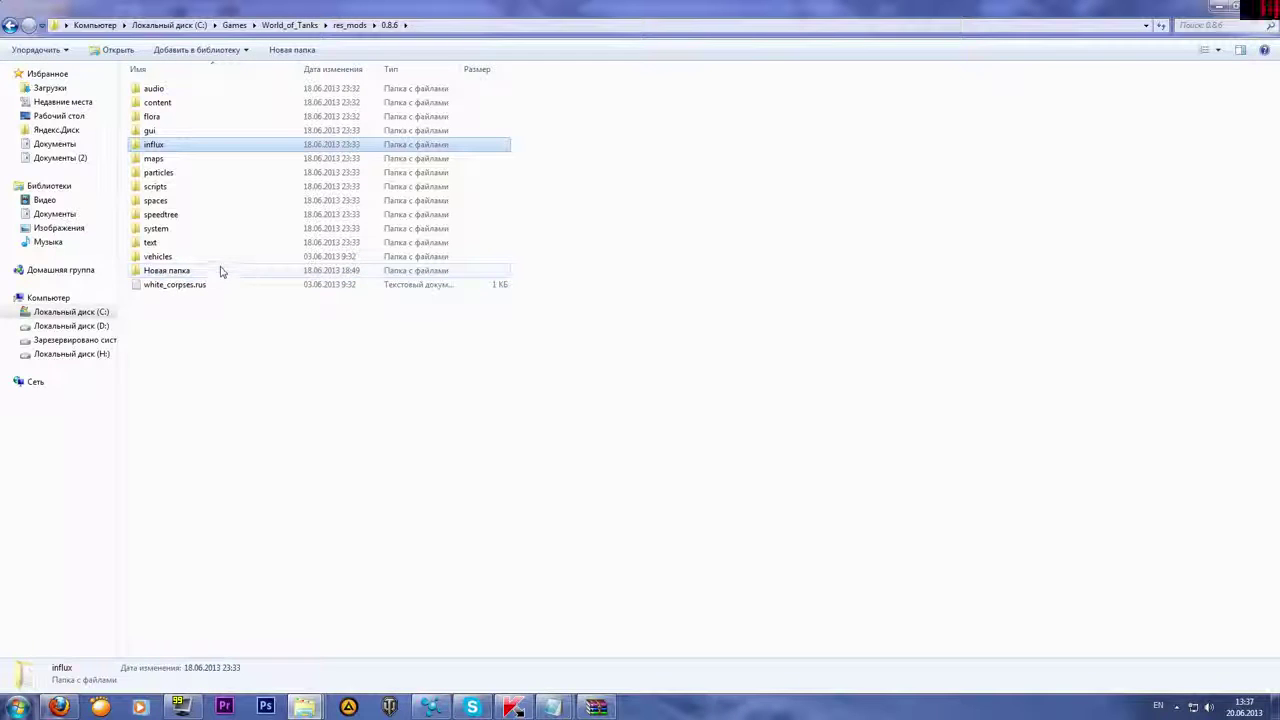
{"action": "double_click", "coordinate": [139, 132]}
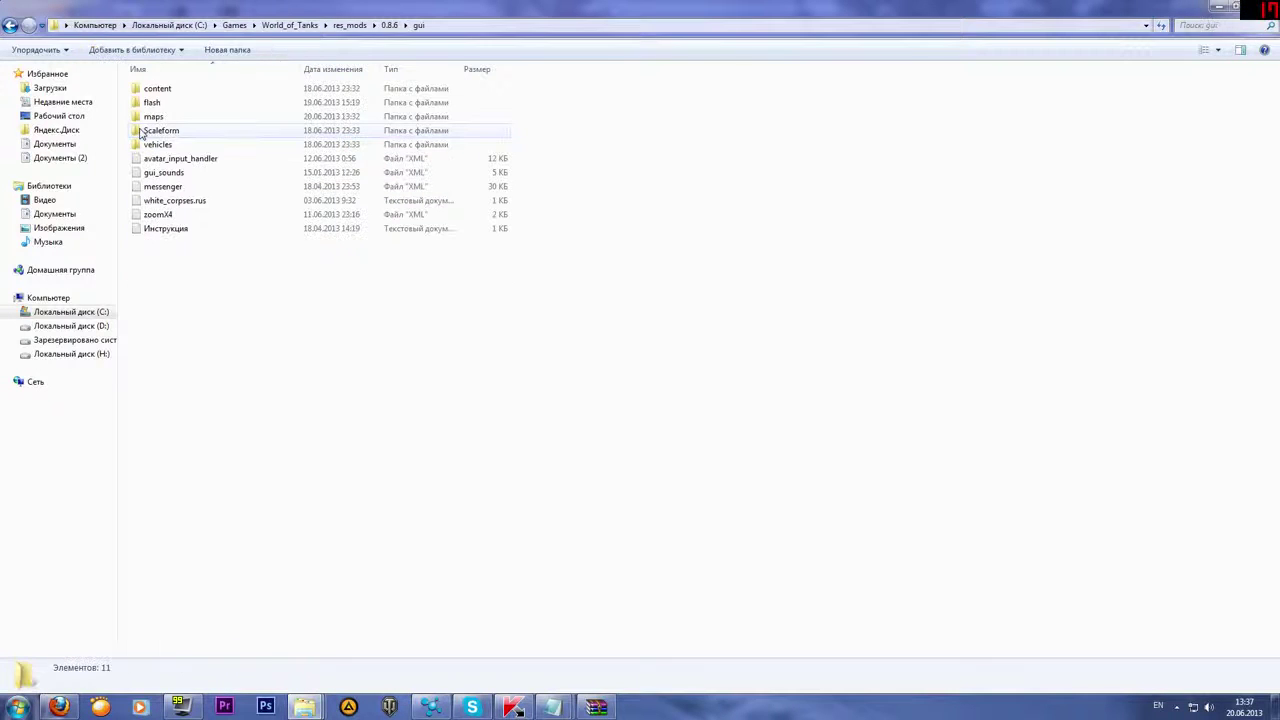
{"action": "double_click", "coordinate": [153, 116]}
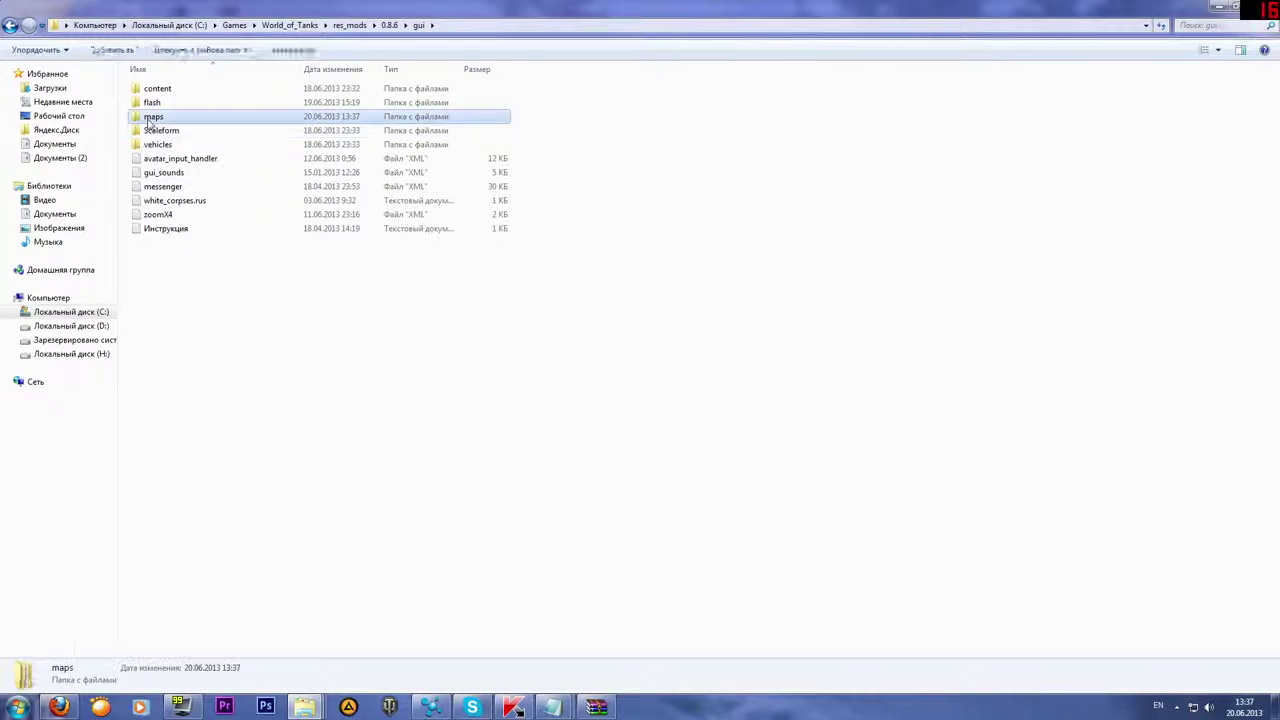
{"action": "left_click", "coordinate": [158, 104]}
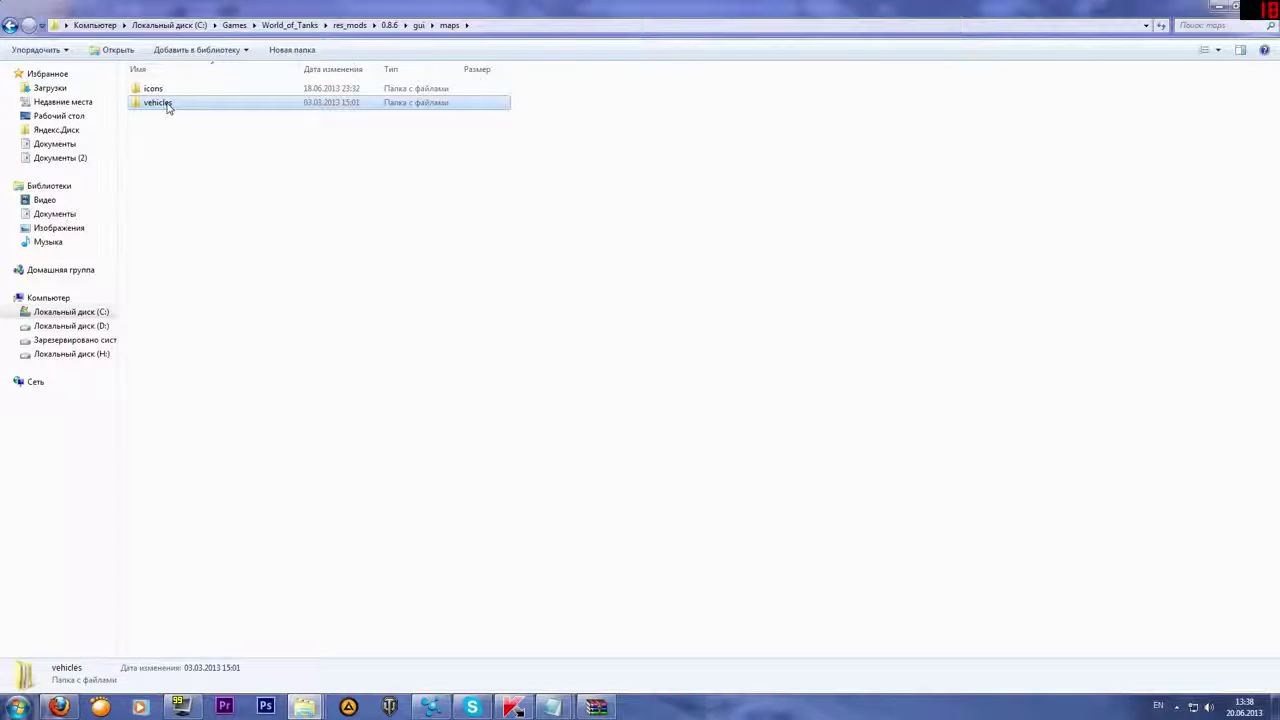
{"action": "right_click", "coordinate": [167, 107]}
{"action": "left_click", "coordinate": [205, 476]}
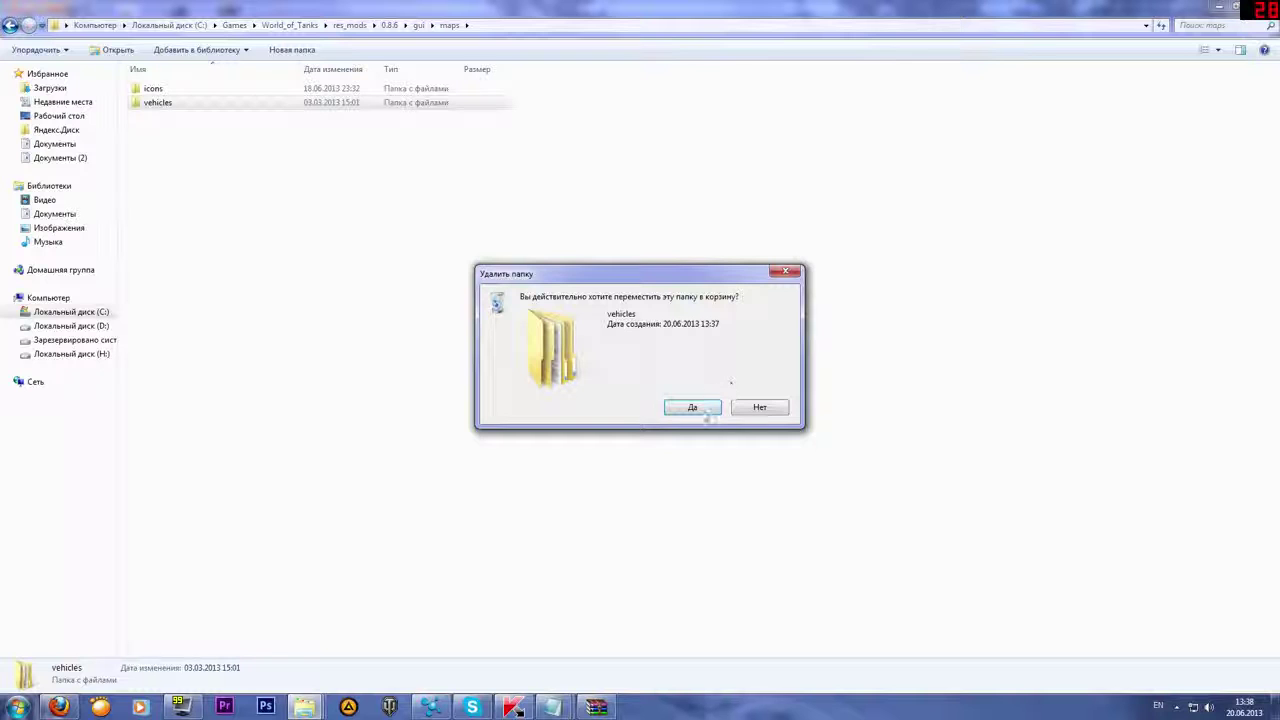
{"action": "left_click", "coordinate": [760, 407]}
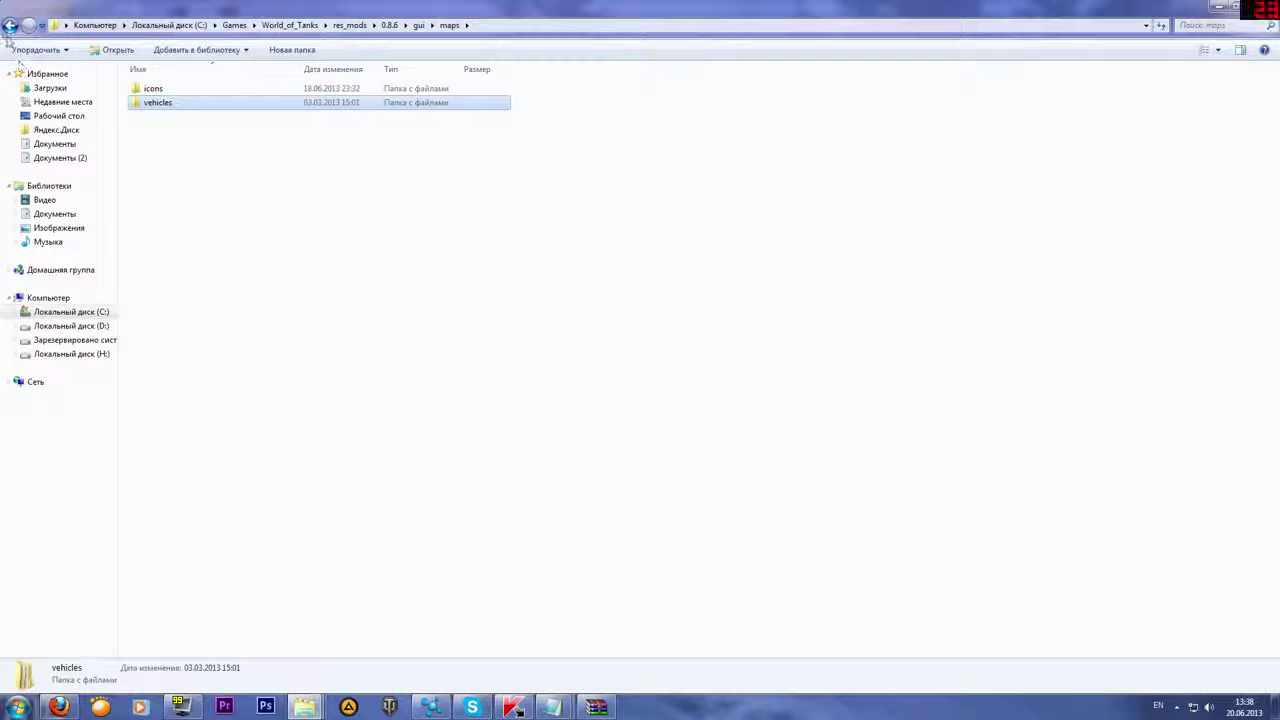
- Go back to the res_mods folder, open its xvm folder and select the res folder
{"action": "left_click", "coordinate": [9, 27]}
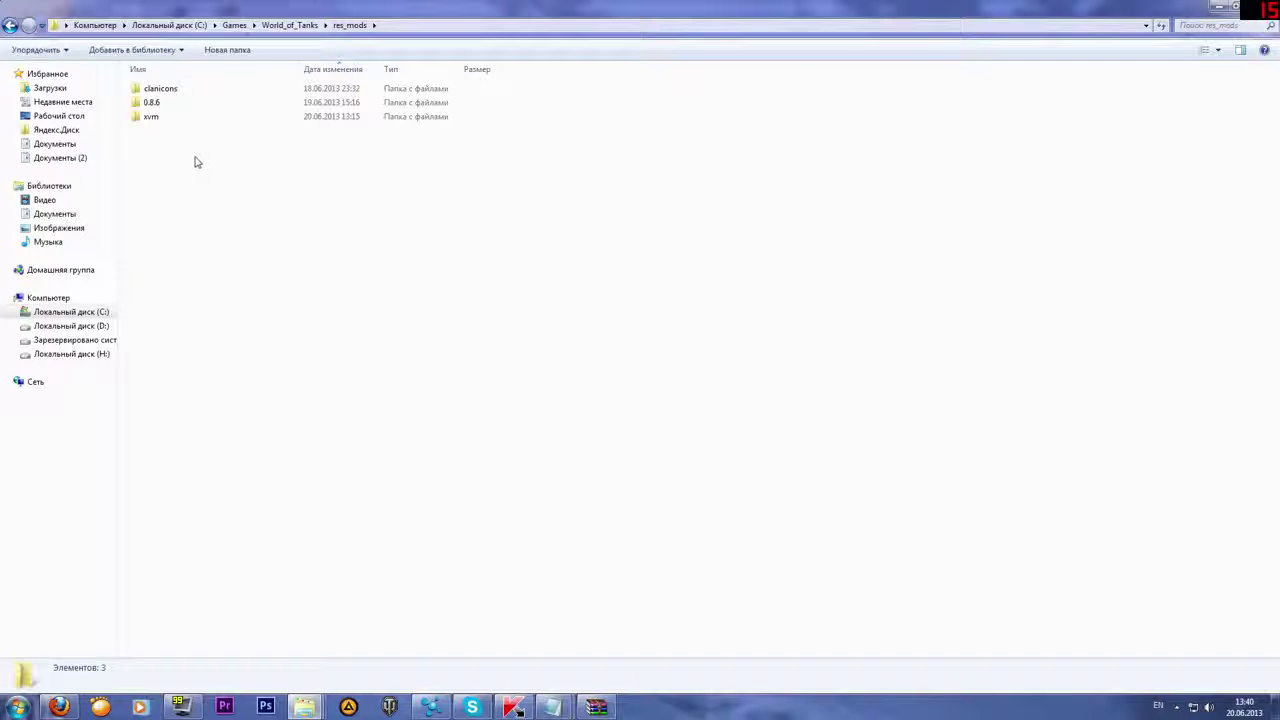
{"action": "left_click", "coordinate": [162, 104]}
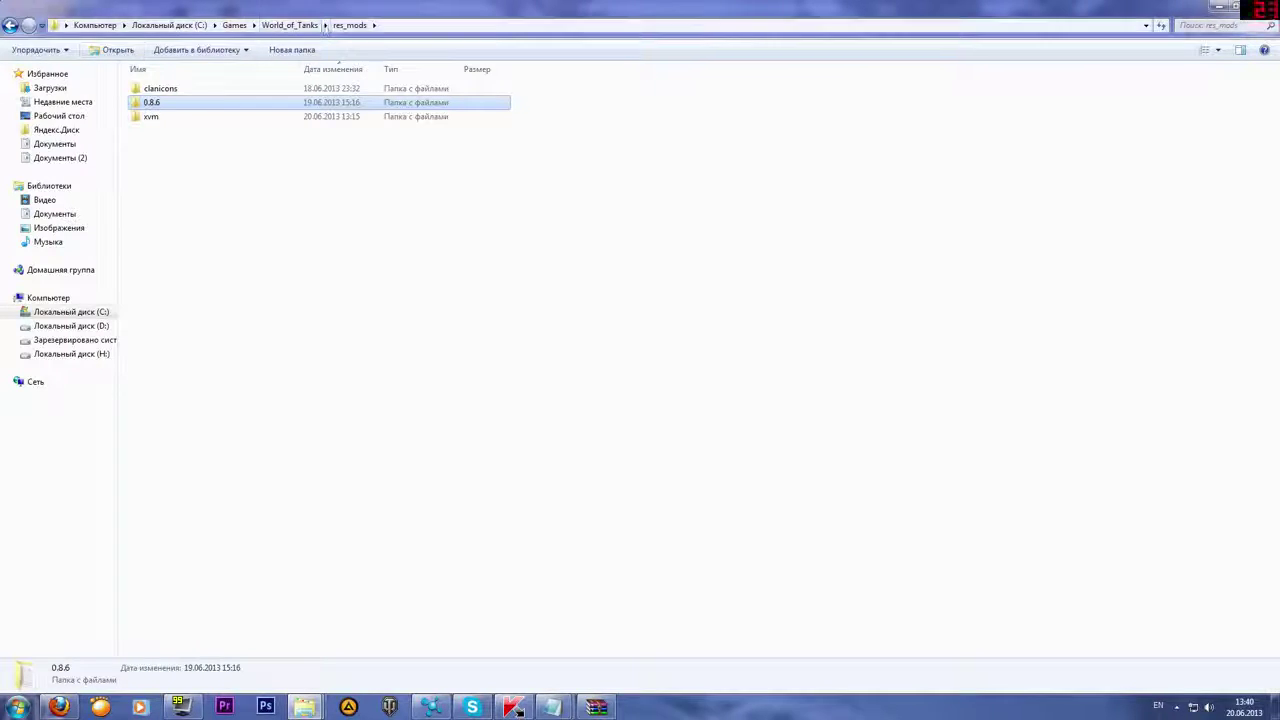
{"action": "double_click", "coordinate": [160, 117]}
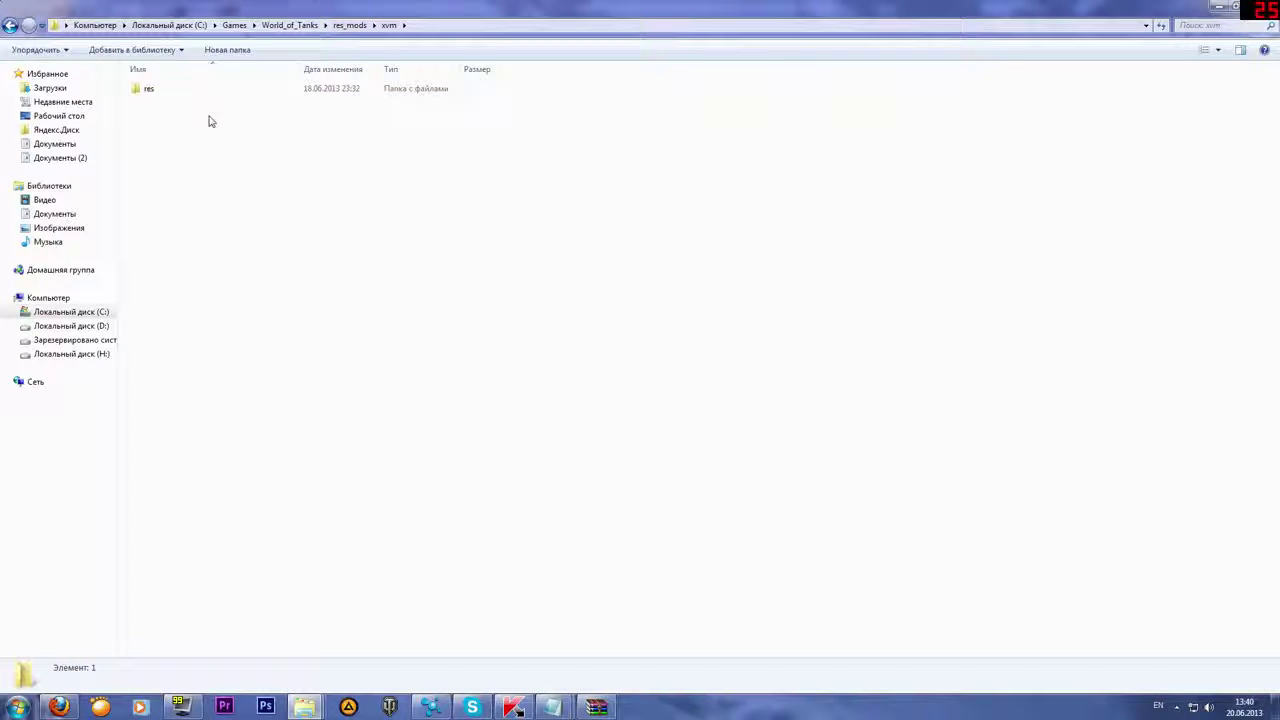
{"action": "left_click", "coordinate": [150, 92]}
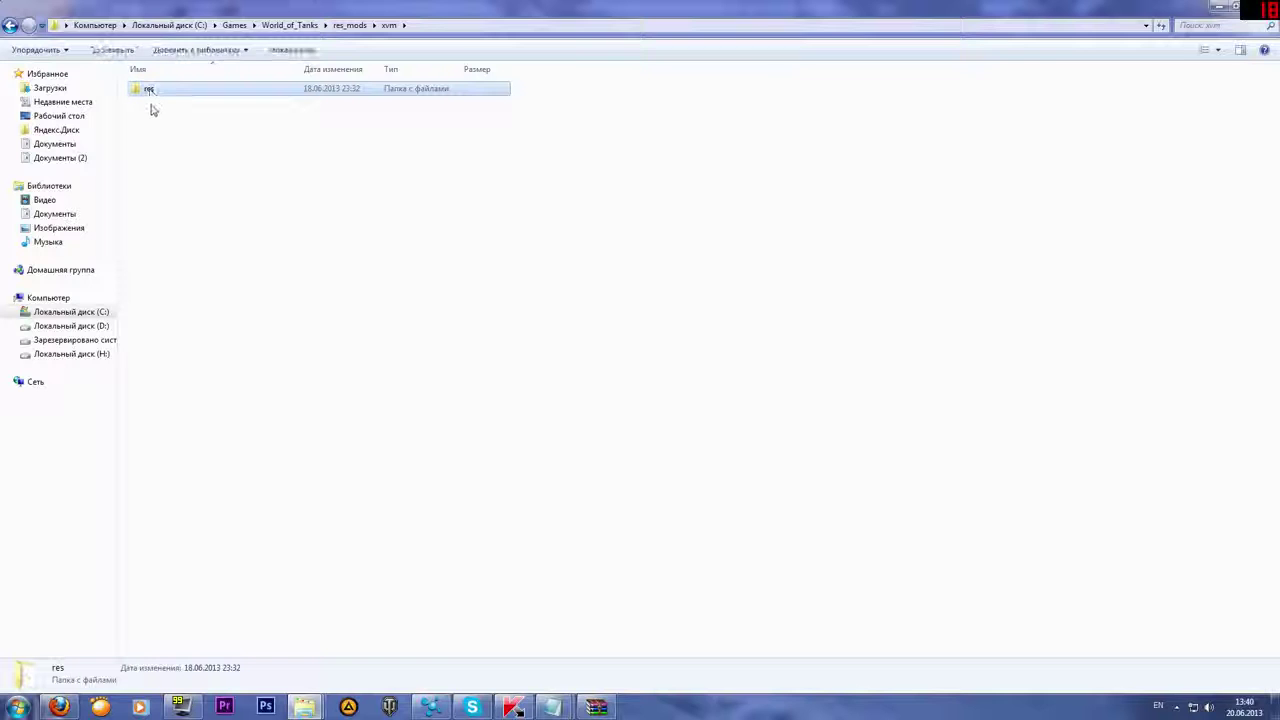
- Open the res folder inside xvm, check its SixthSense image and clanicons folder, and go back to the xvm folder
{"action": "double_click", "coordinate": [156, 90]}
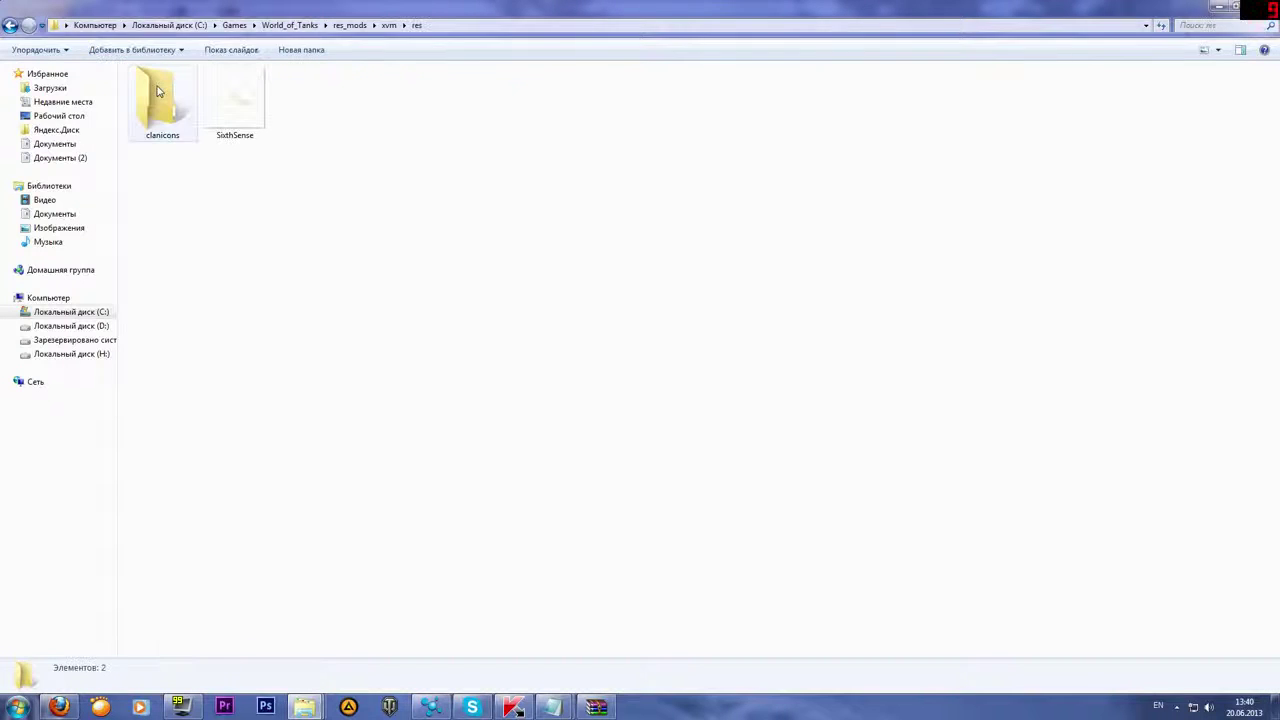
{"action": "left_click", "coordinate": [225, 104]}
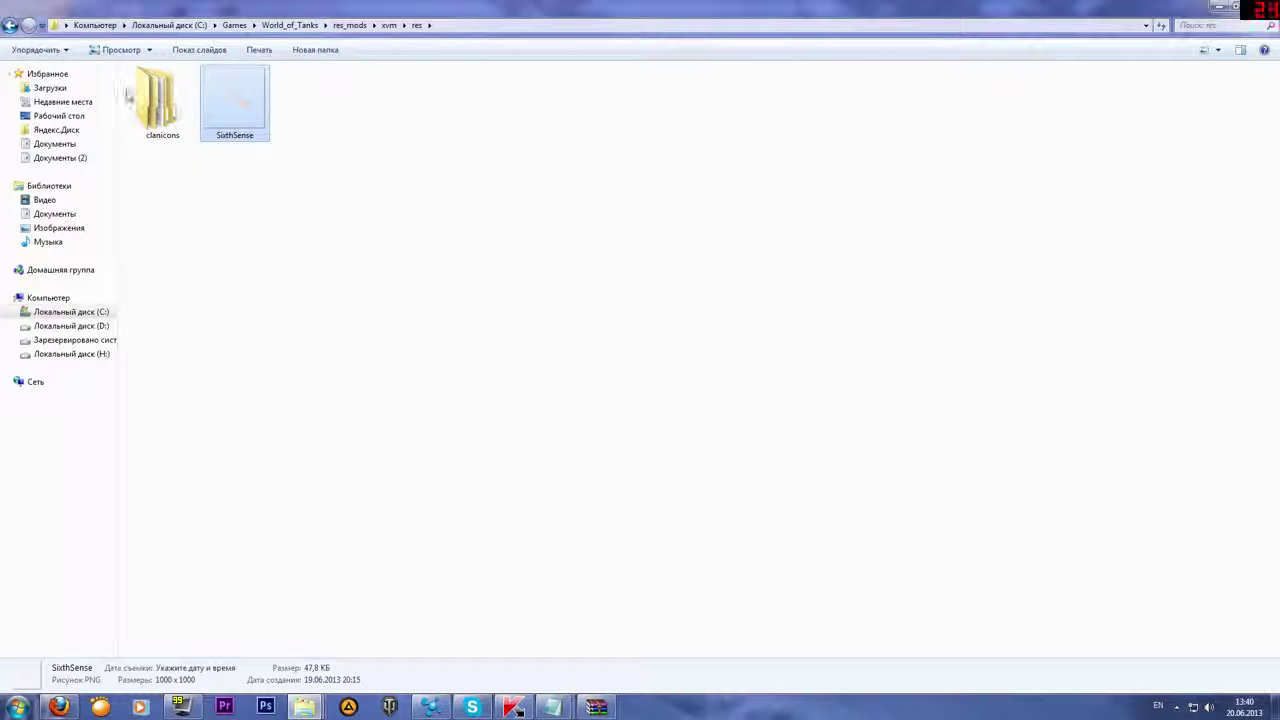
{"action": "left_click", "coordinate": [144, 96]}
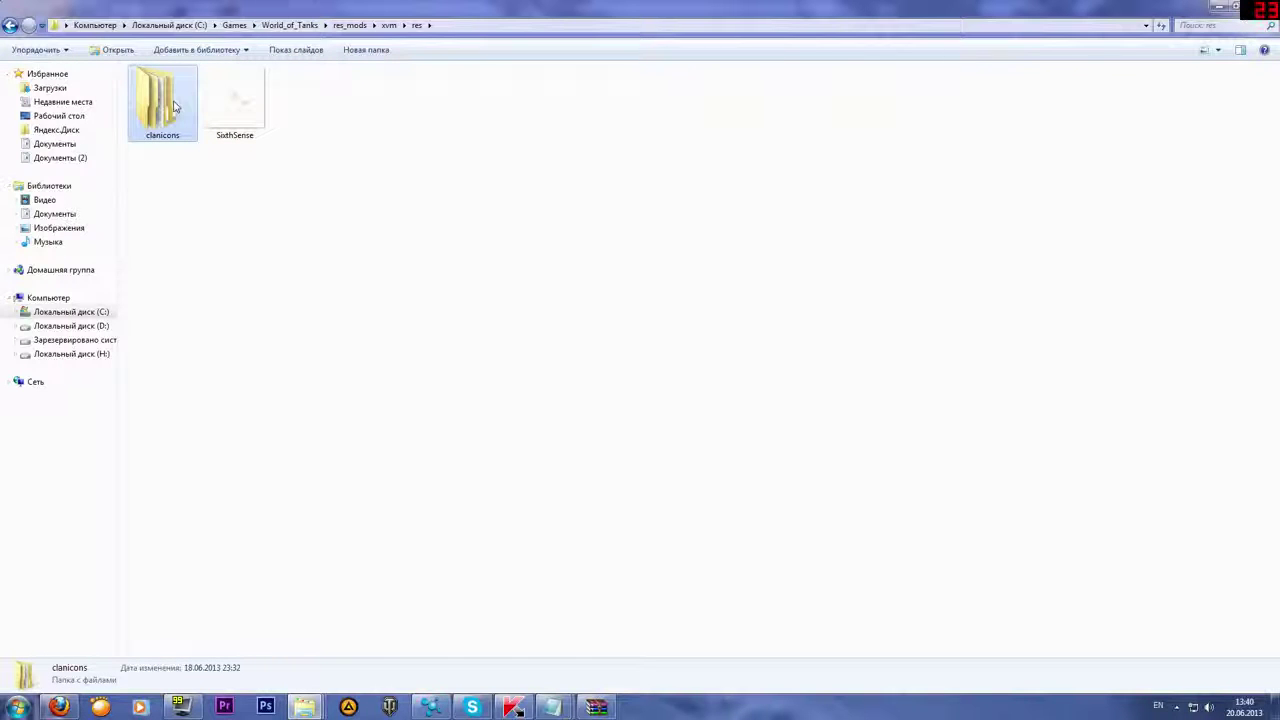
{"action": "left_click", "coordinate": [11, 25]}
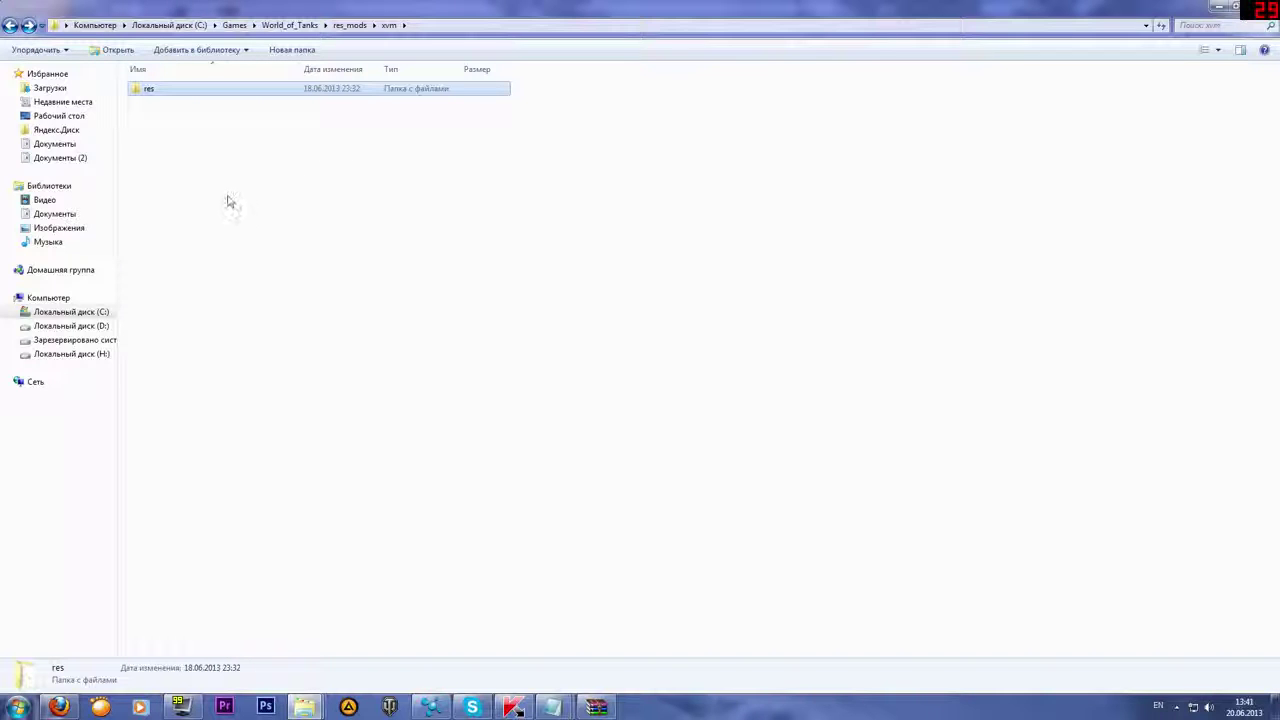
{"action": "left_click", "coordinate": [182, 136]}
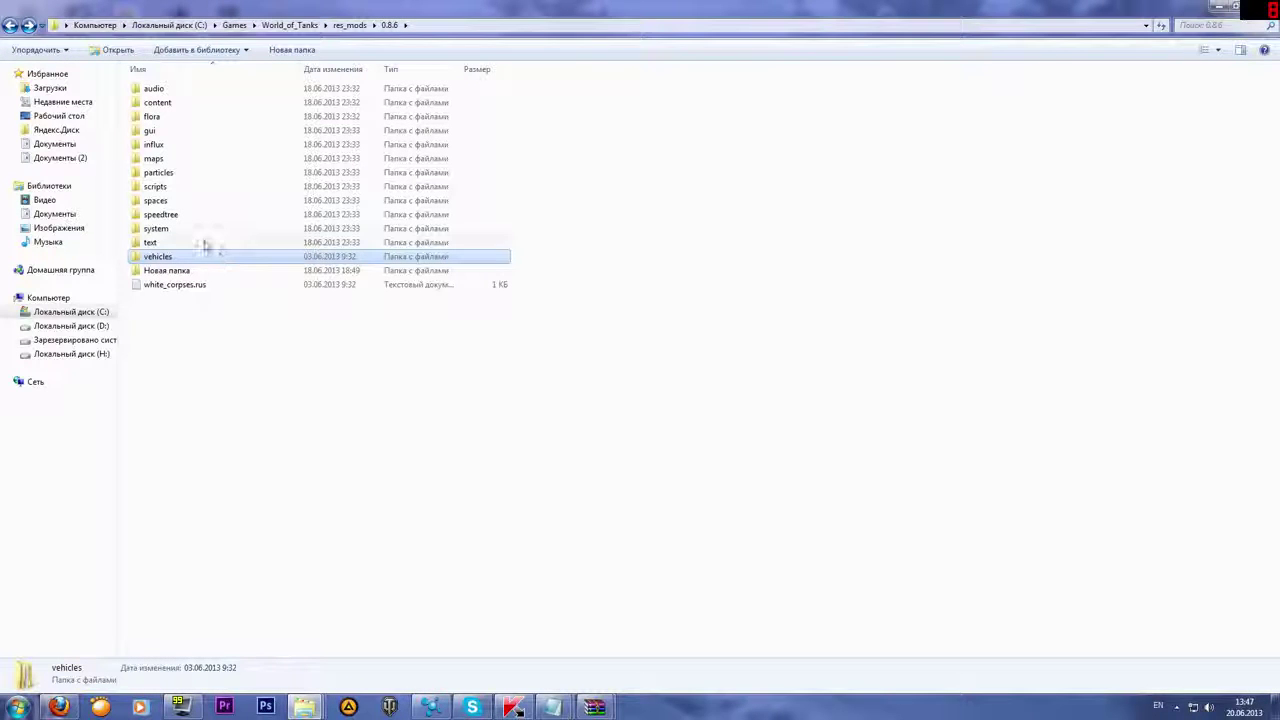
- Review the mod folders inside 0.8.6 one by one, from content, gui and maps to text and Новая папка
{"action": "left_click", "coordinate": [162, 104]}
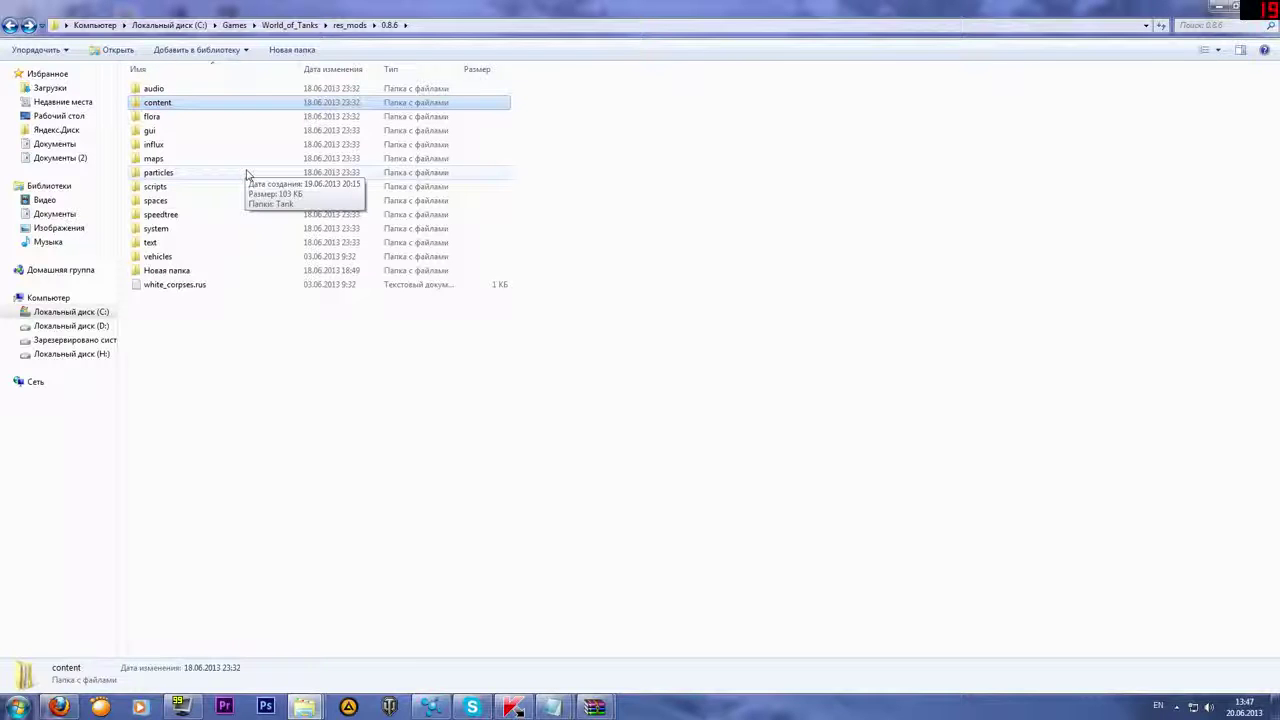
{"action": "left_click", "coordinate": [166, 130]}
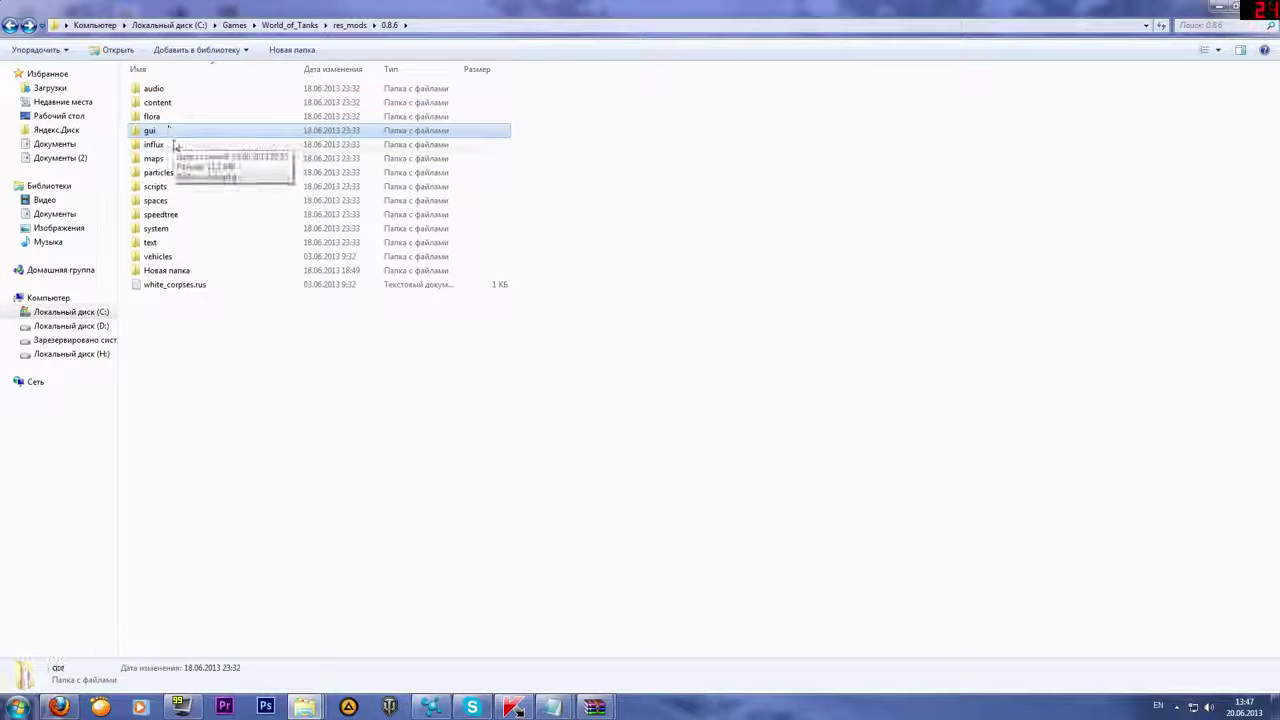
{"action": "left_click", "coordinate": [172, 160]}
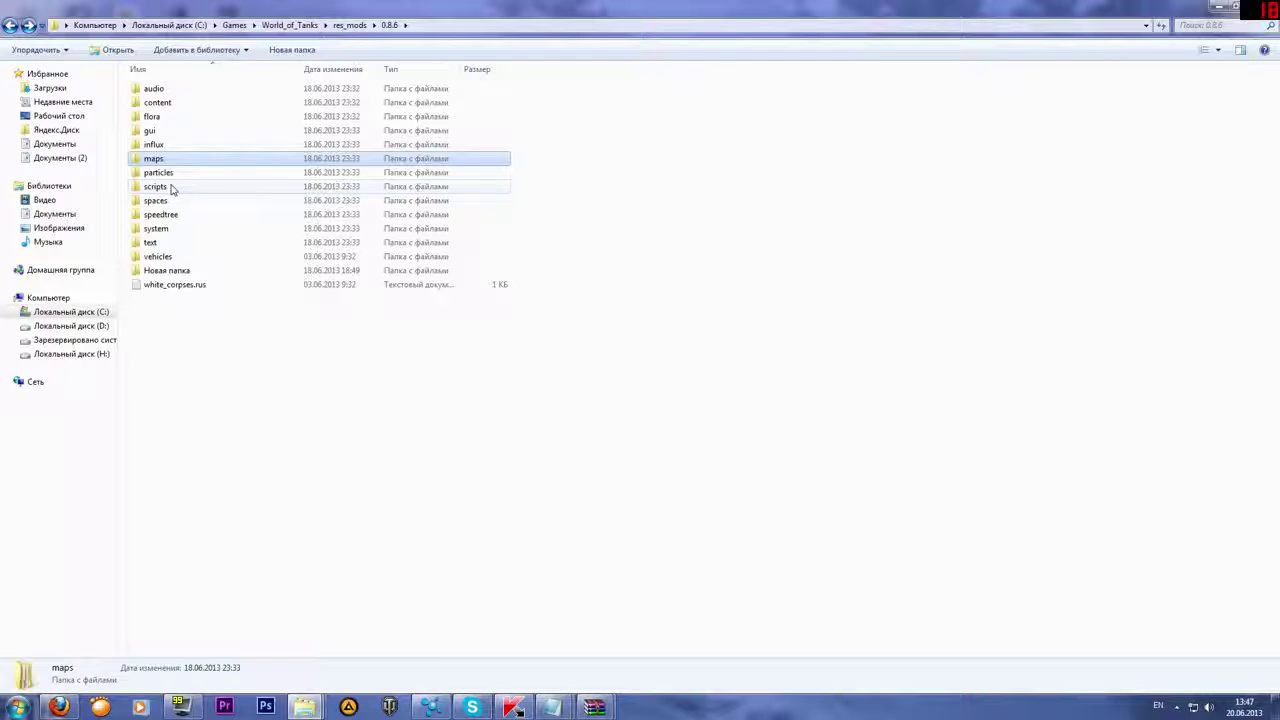
{"action": "left_click", "coordinate": [172, 188]}
{"action": "left_click", "coordinate": [179, 216]}
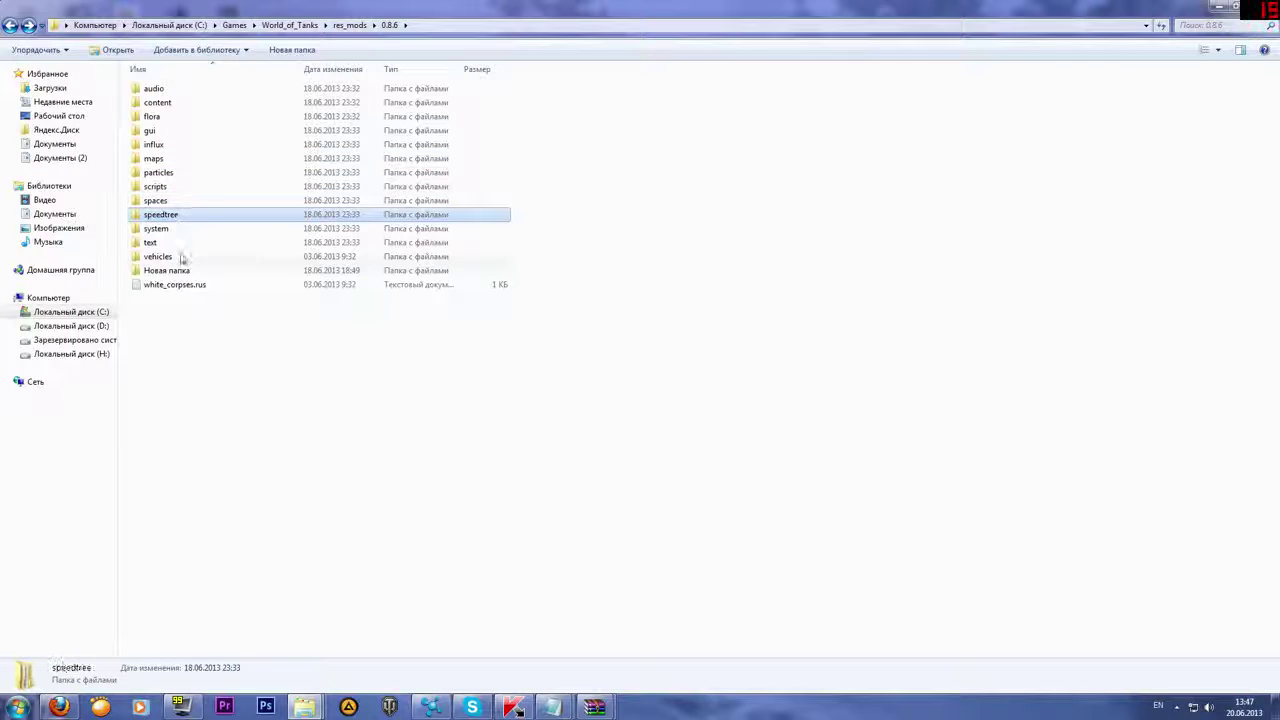
{"action": "left_click", "coordinate": [178, 244]}
{"action": "left_click", "coordinate": [175, 270]}
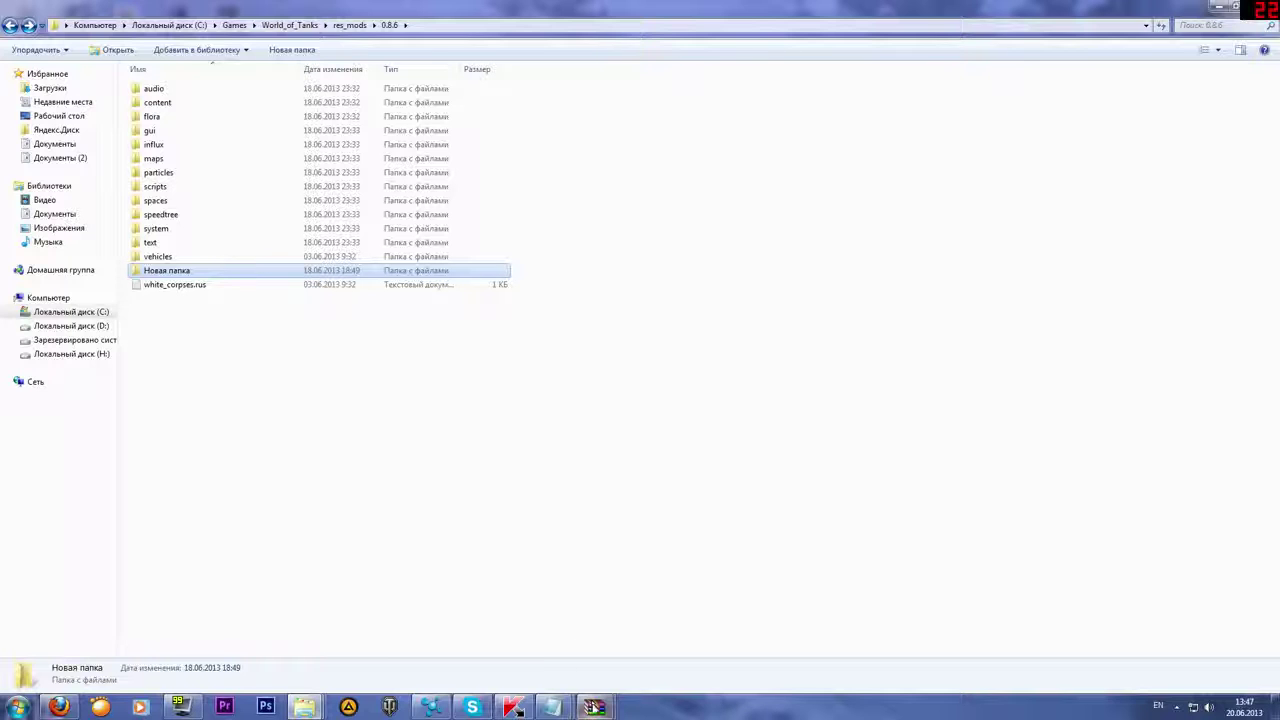
- Bring up the res_mods_MEHANIZM.rar archive, select its content folder and place its window beside the 0.8.6 folder list
{"action": "left_click", "coordinate": [596, 707]}
{"action": "left_click", "coordinate": [647, 655]}
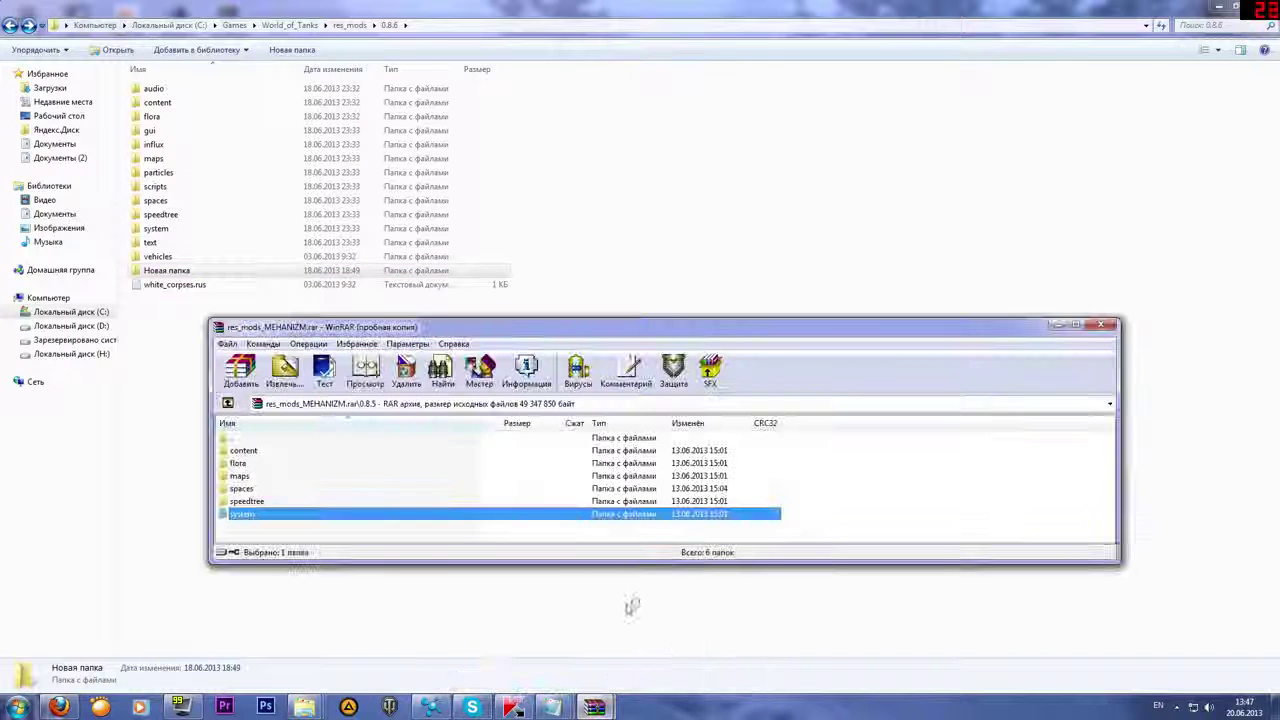
{"action": "left_click", "coordinate": [240, 437]}
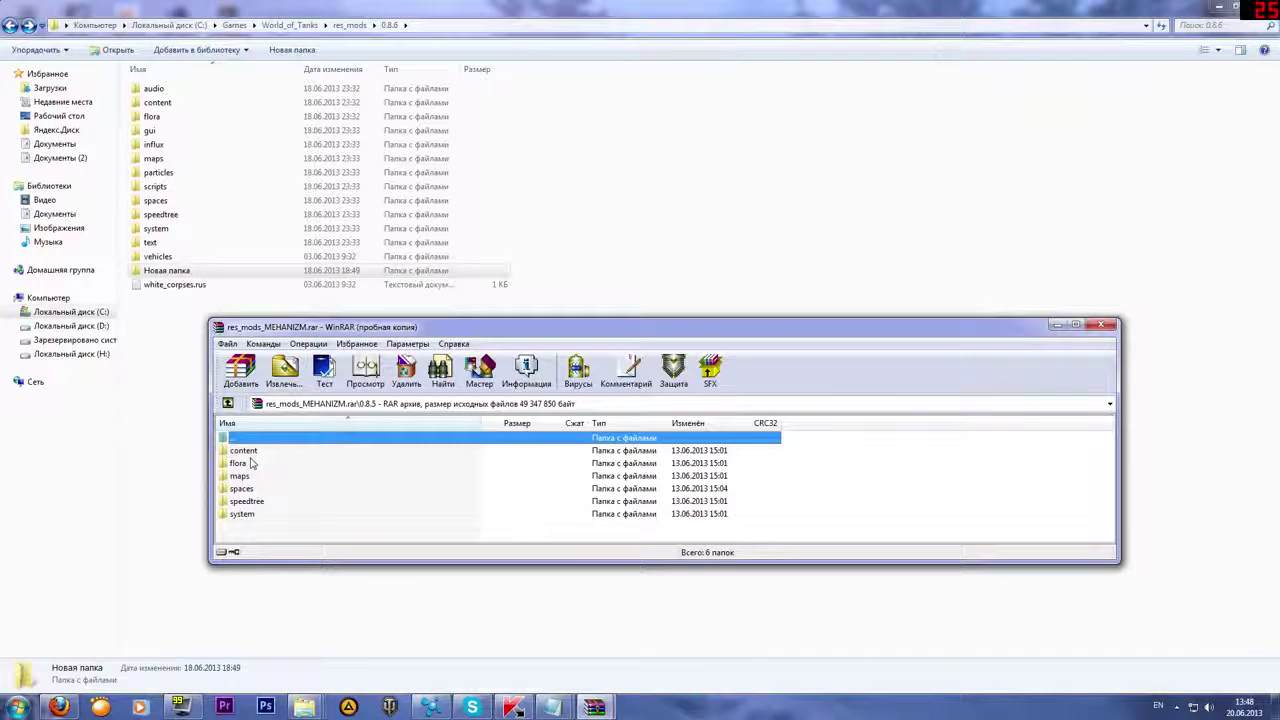
{"action": "left_click", "coordinate": [247, 451]}
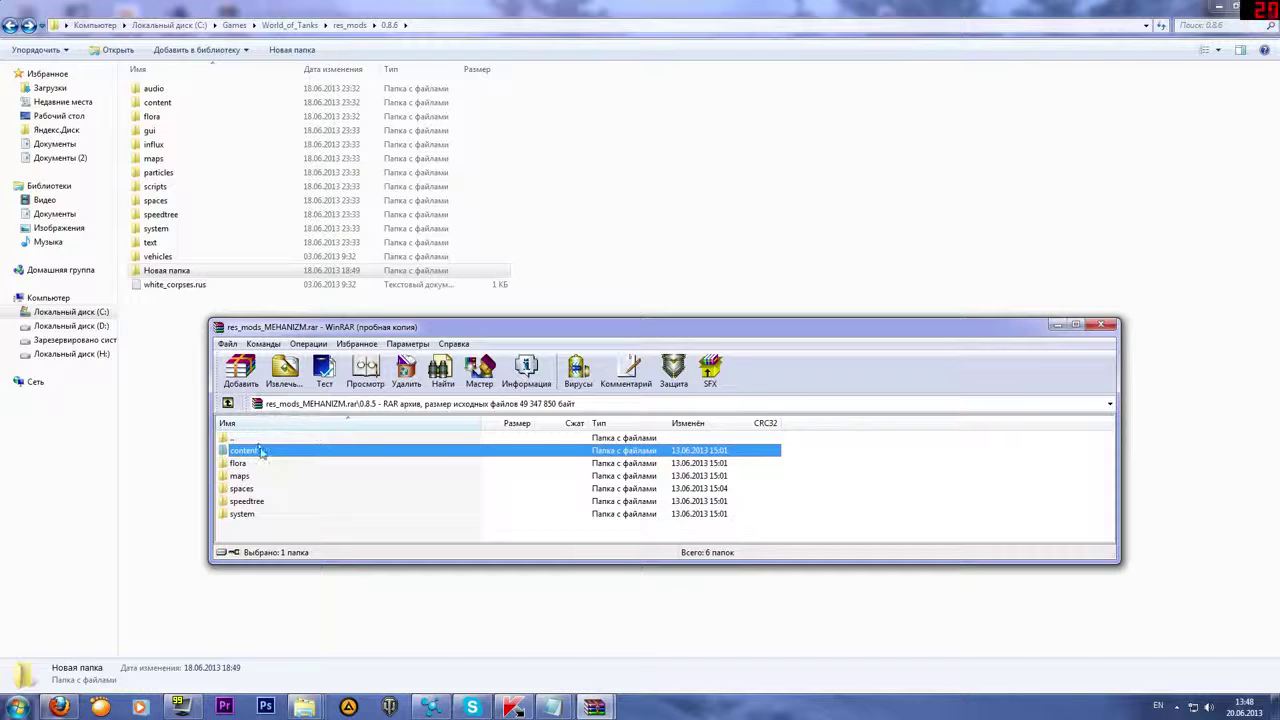
{"action": "left_click_drag", "start_coordinate": [273, 330], "coordinate": [589, 97]}
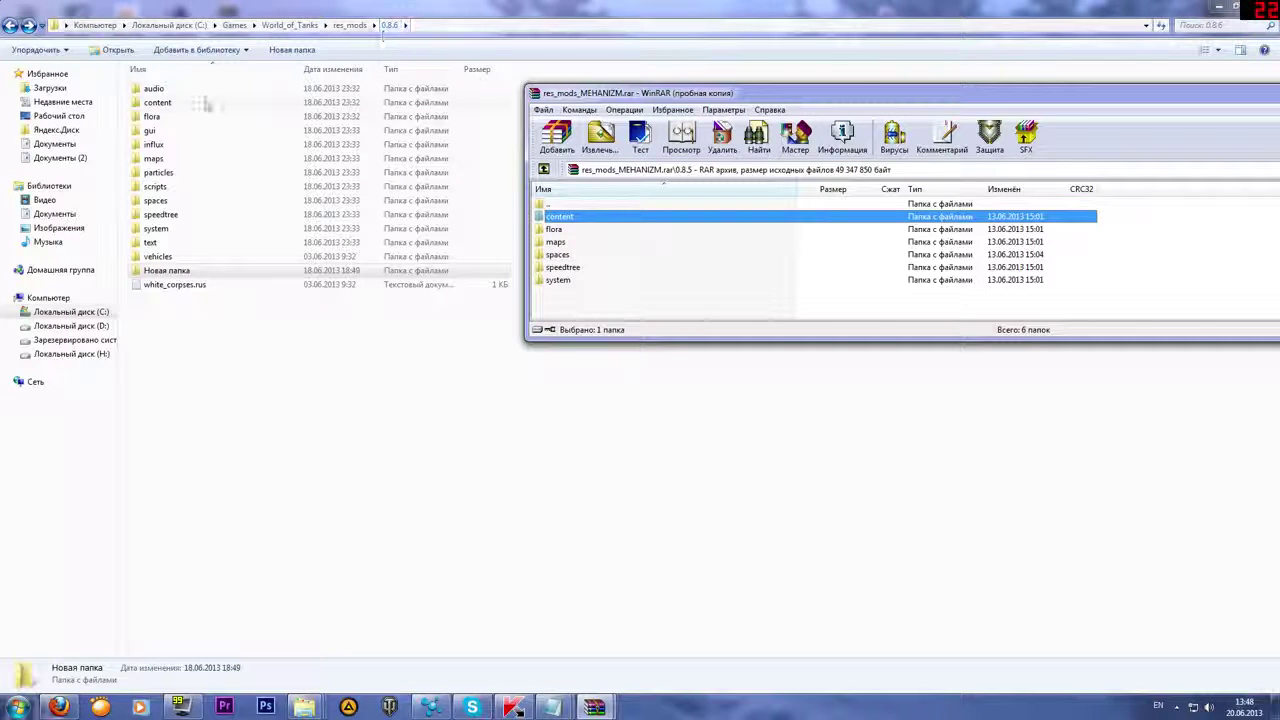
- Look inside the content folder of 0.8.6, return and delete that folder
{"action": "left_click", "coordinate": [155, 90]}
{"action": "left_click_drag", "start_coordinate": [166, 107], "coordinate": [200, 114]}
{"action": "double_click", "coordinate": [193, 107]}
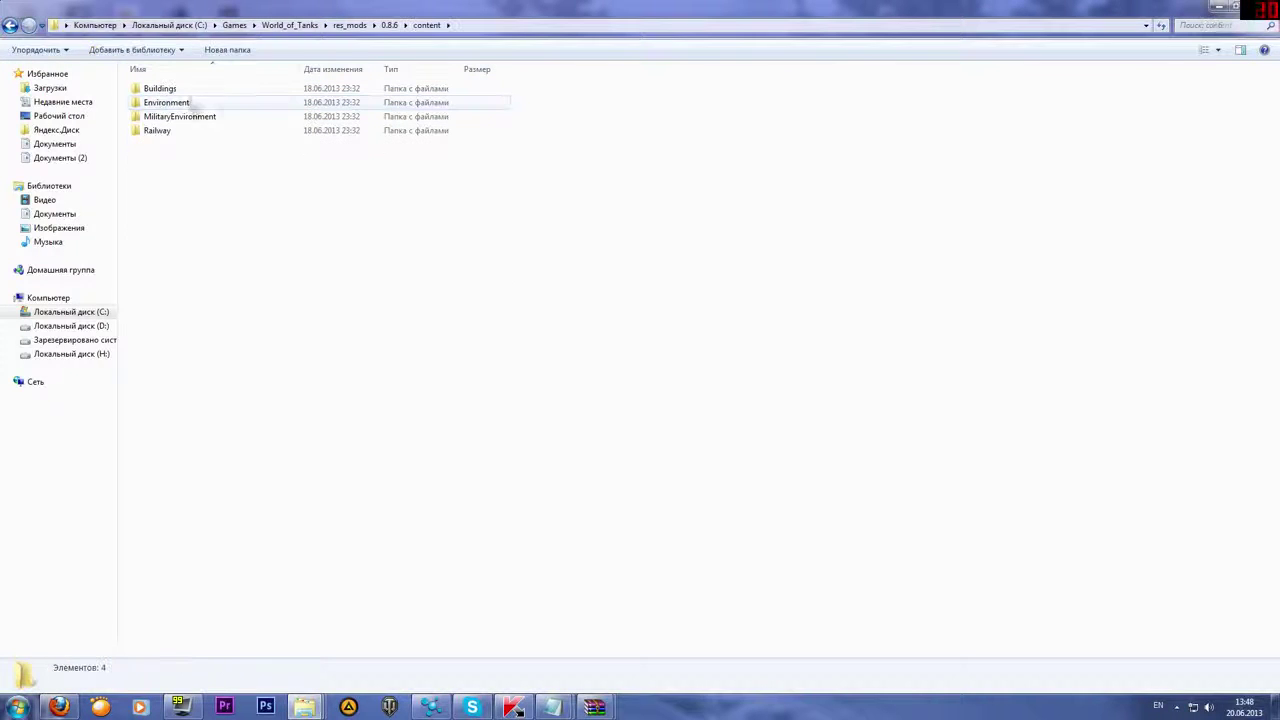
{"action": "left_click", "coordinate": [10, 25]}
{"action": "key", "text": "Delete"}
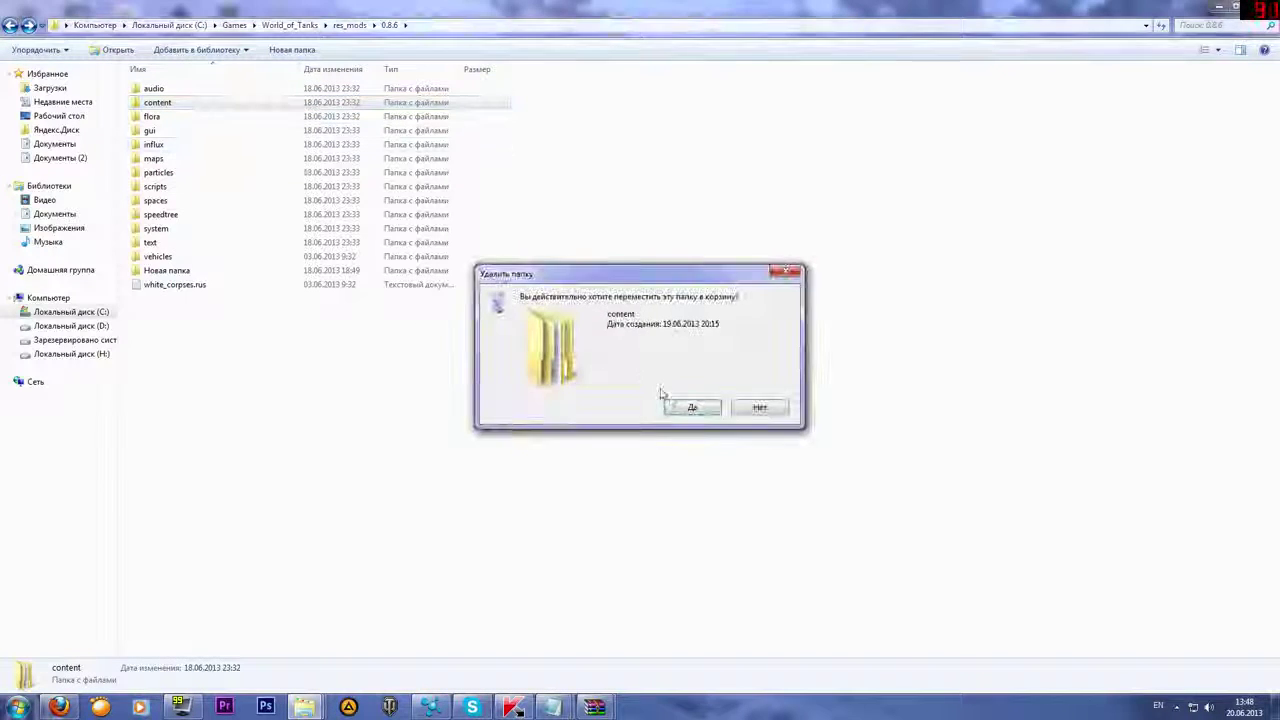
{"action": "left_click", "coordinate": [690, 405]}
- Delete the flora and maps folders from the 0.8.6 folder
{"action": "left_click", "coordinate": [172, 103]}
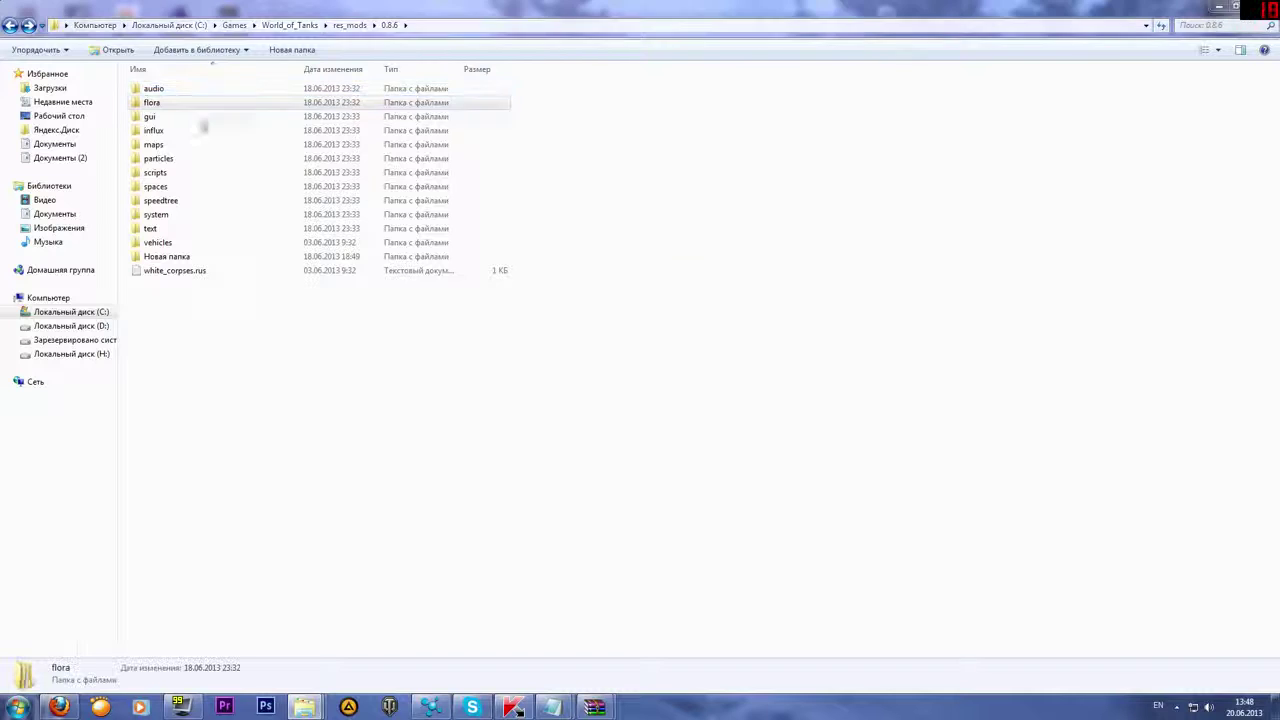
{"action": "key", "text": "Delete"}
{"action": "left_click", "coordinate": [680, 408]}
{"action": "left_click", "coordinate": [160, 131]}
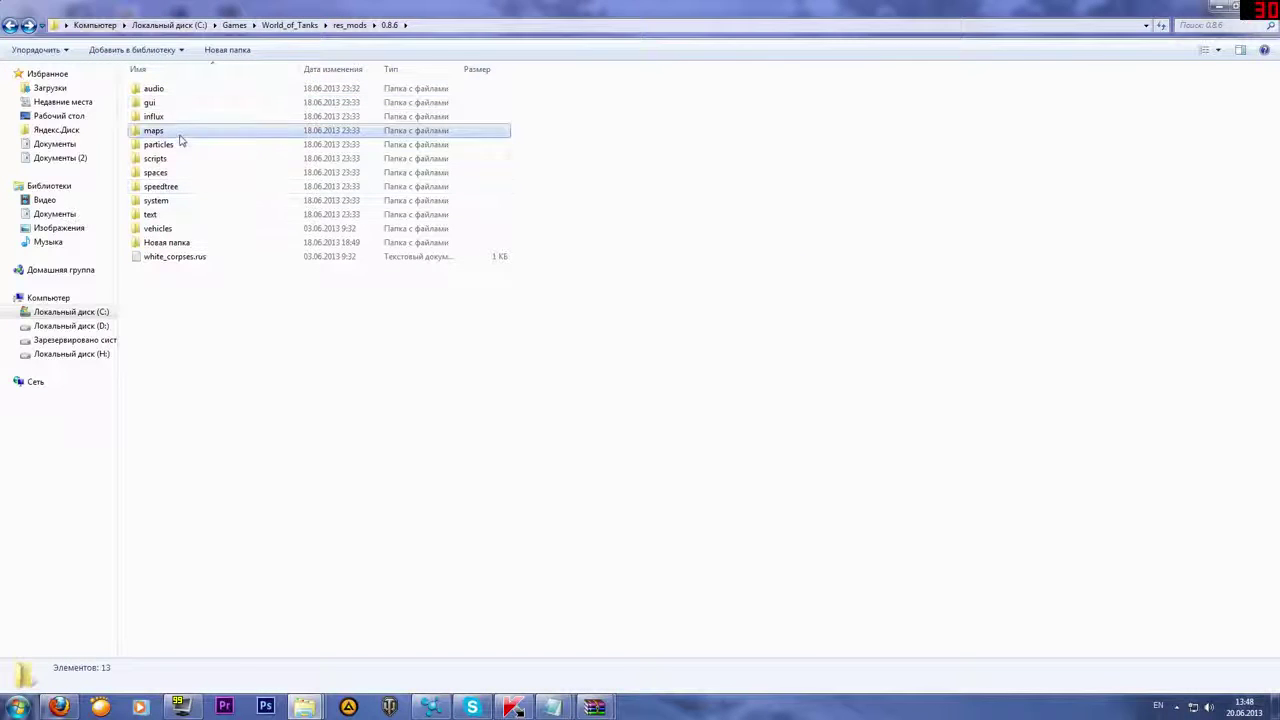
{"action": "key", "text": "Delete"}
{"action": "left_click", "coordinate": [692, 405]}
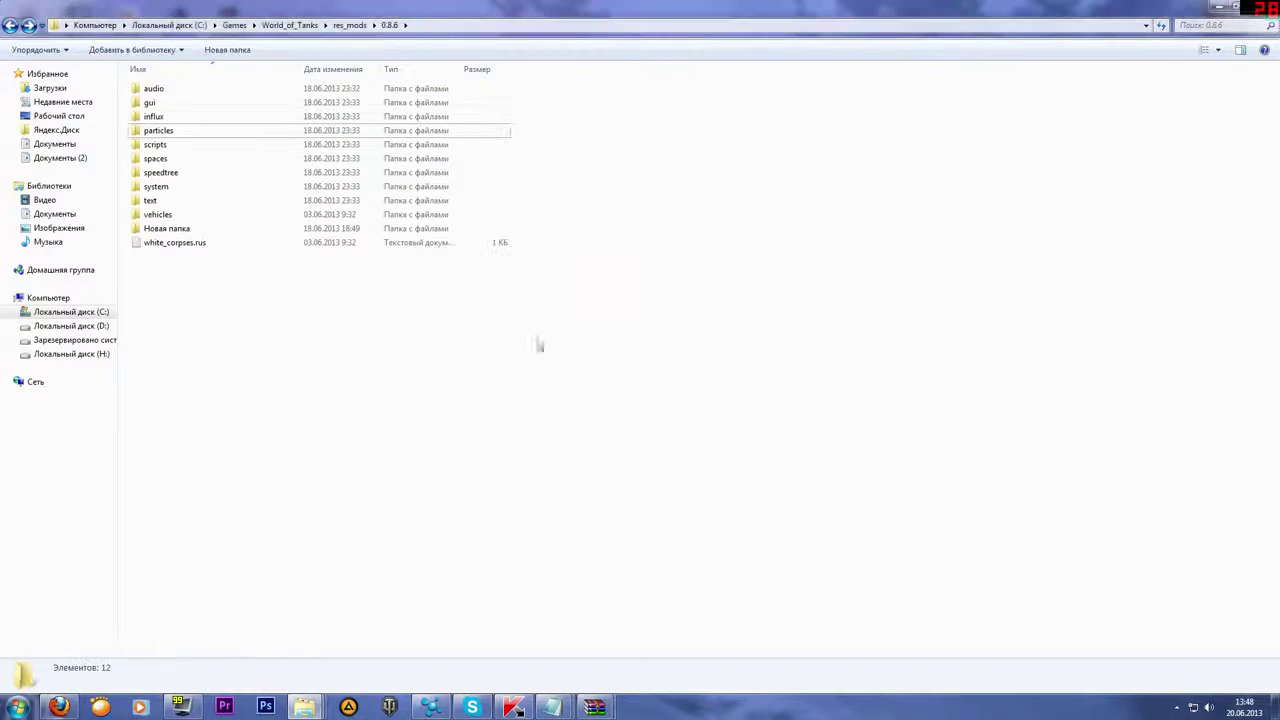
- Delete the spaces and speedtree folders from the 0.8.6 folder
{"action": "left_click", "coordinate": [152, 158]}
{"action": "key", "text": "Delete"}
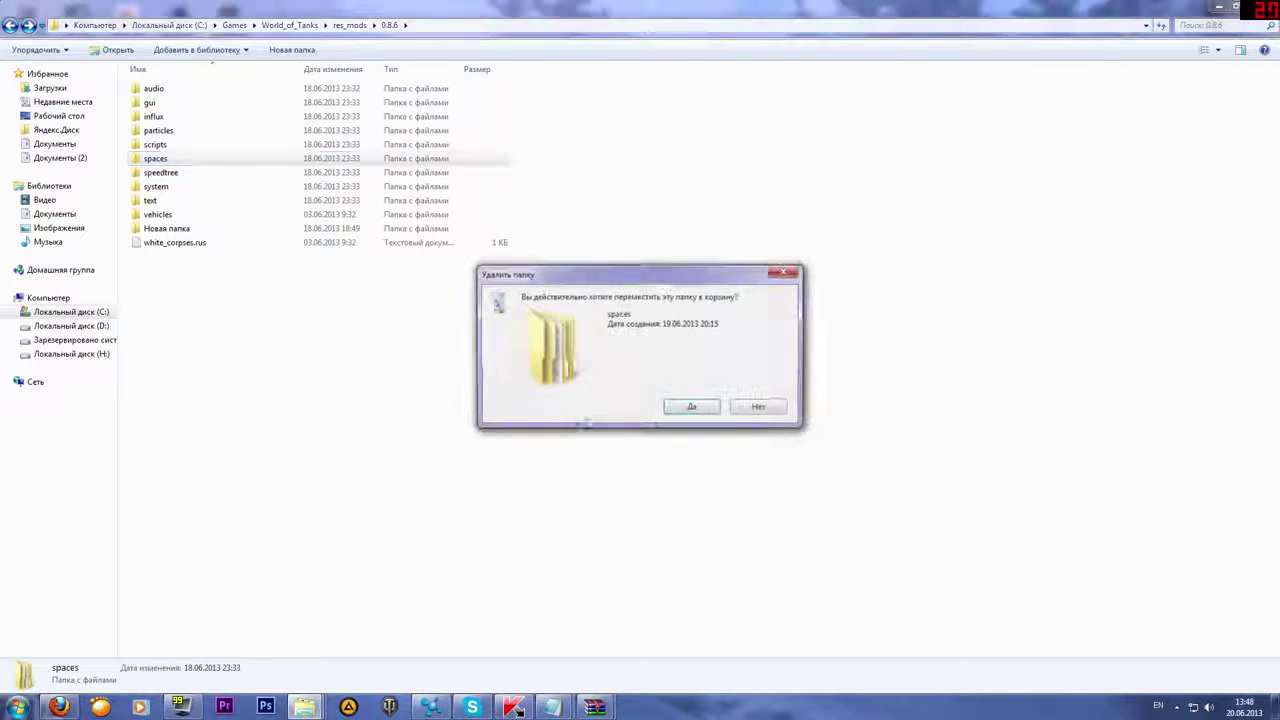
{"action": "left_click", "coordinate": [680, 408]}
{"action": "left_click", "coordinate": [166, 159]}
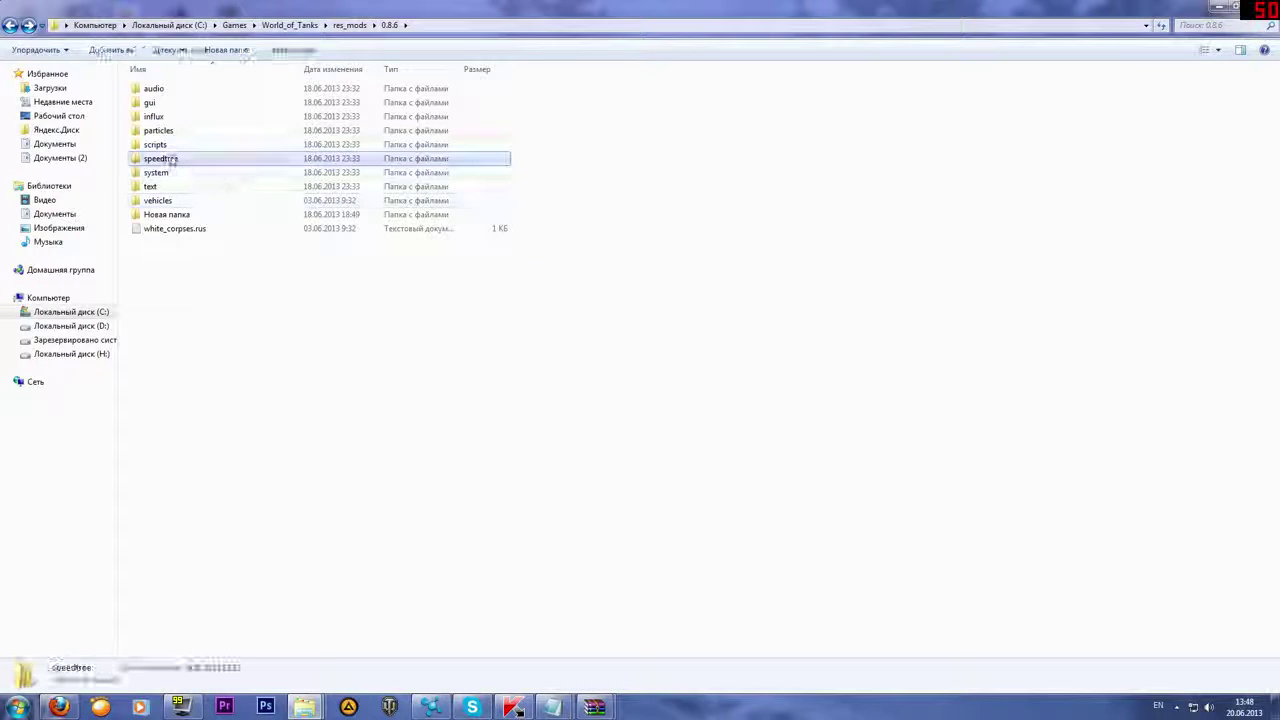
{"action": "key", "text": "Delete"}
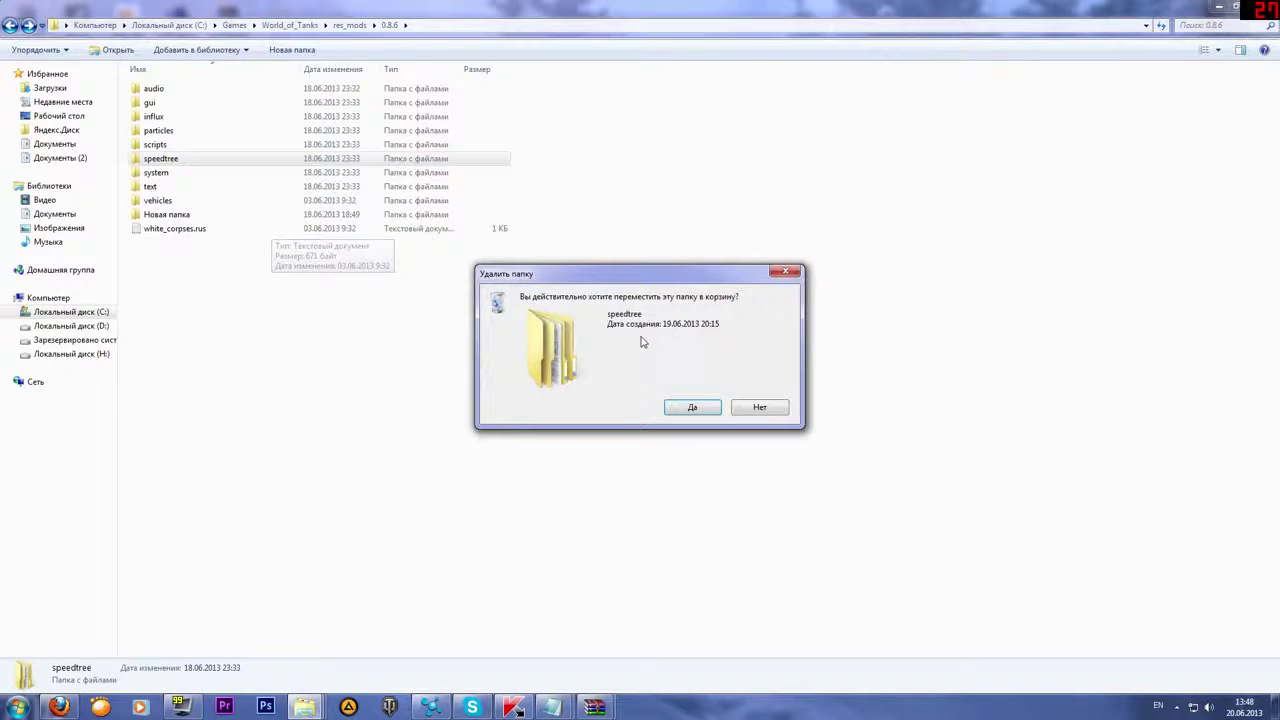
{"action": "left_click", "coordinate": [690, 407]}
- Compare the remaining 0.8.6 folders with the res_mods_MEHANIZM.rar archive and delete the matching system folder
{"action": "left_click", "coordinate": [152, 145]}
{"action": "left_click", "coordinate": [152, 172]}
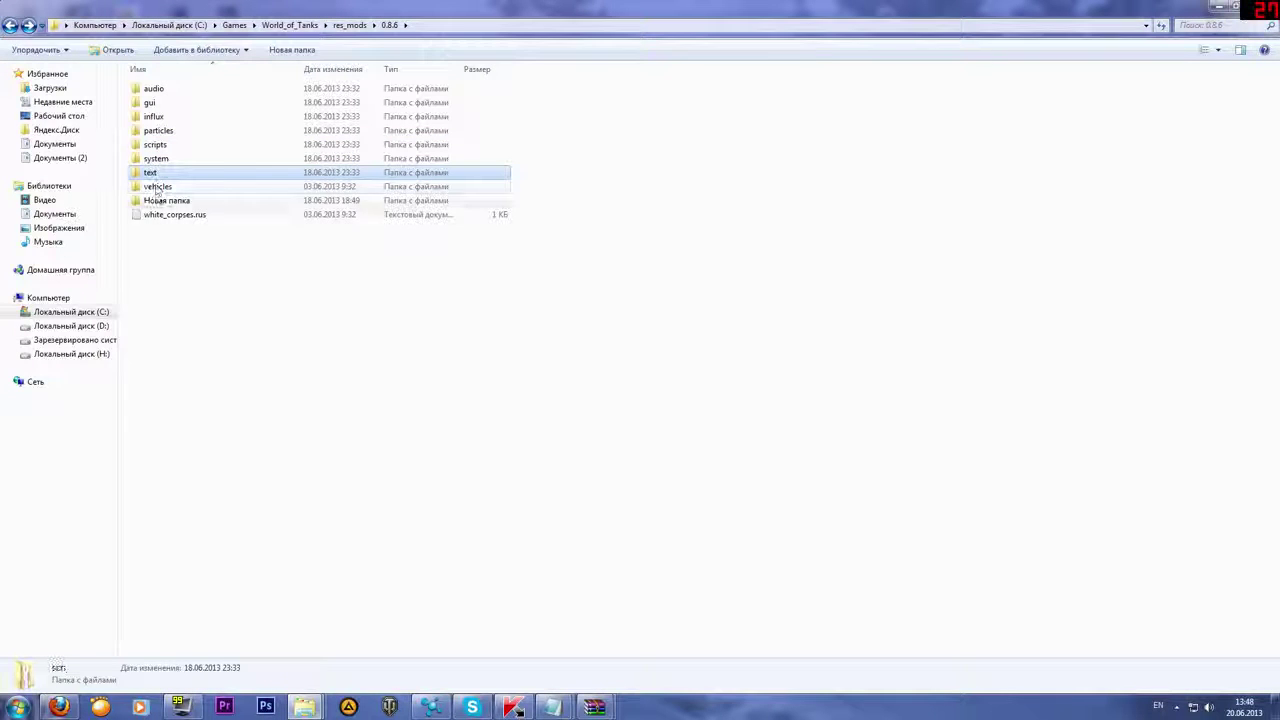
{"action": "left_click", "coordinate": [156, 188]}
{"action": "mouse_move", "coordinate": [594, 707]}
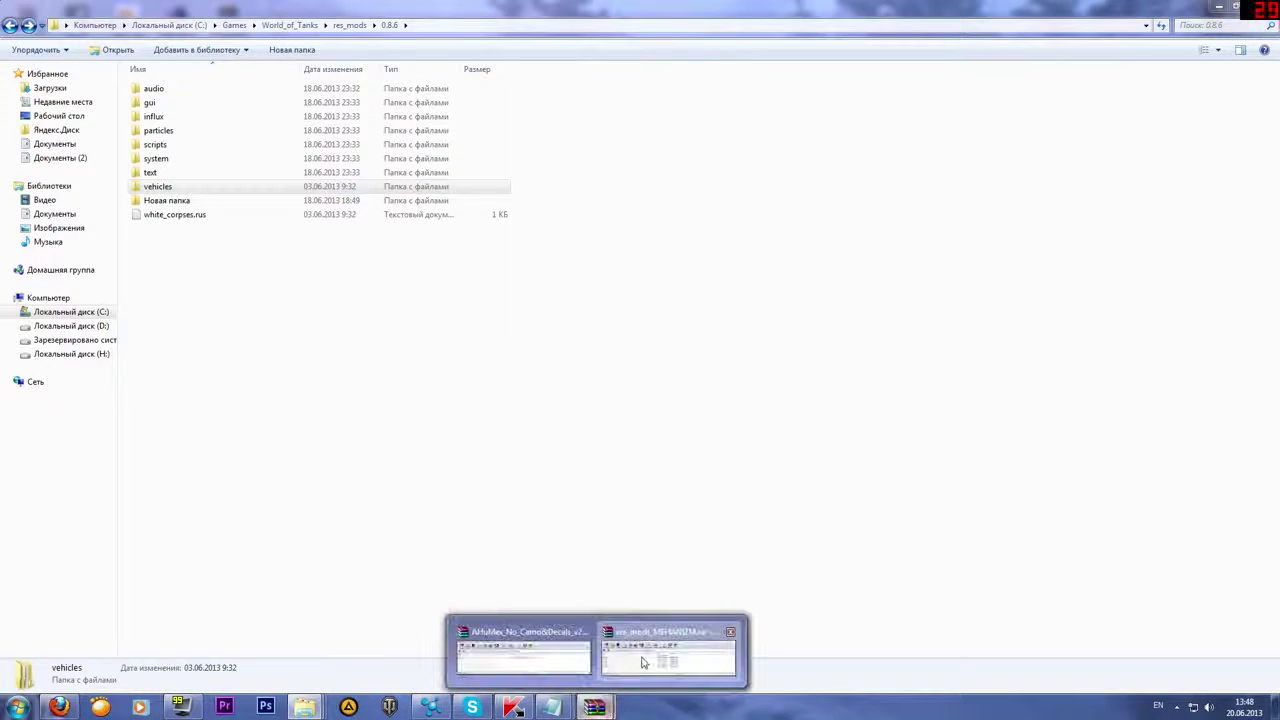
{"action": "left_click", "coordinate": [645, 662]}
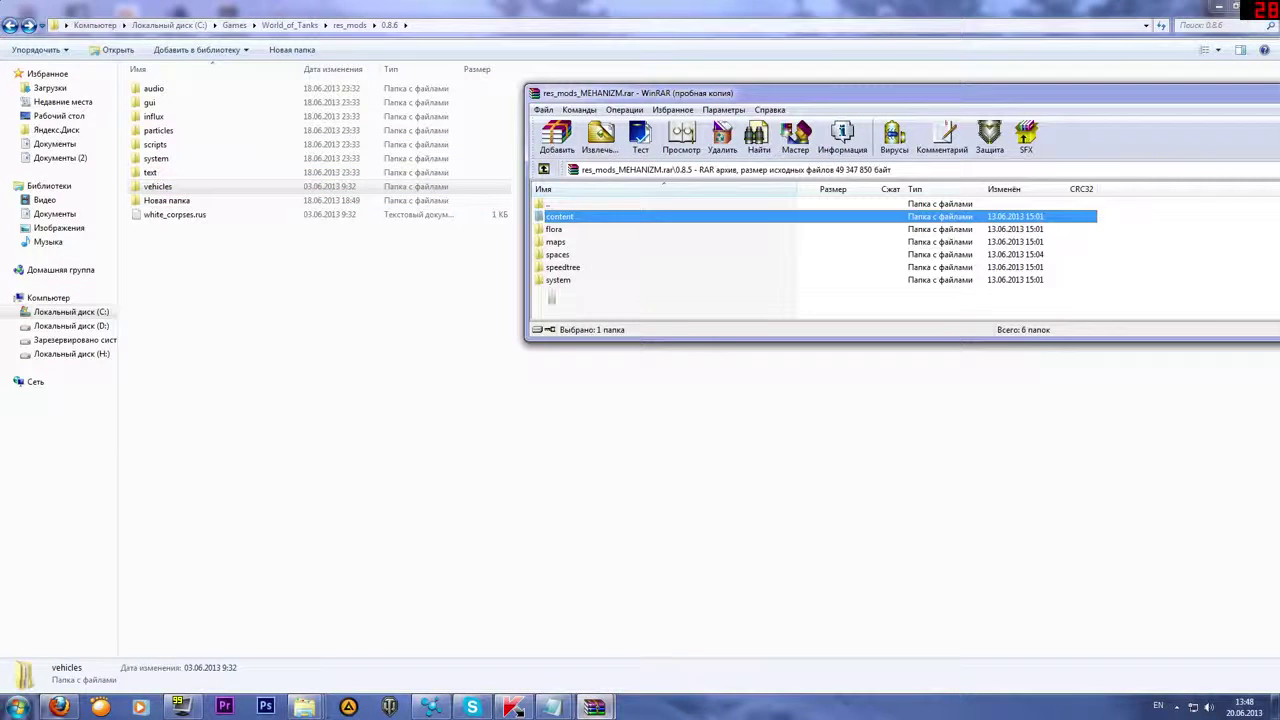
{"action": "double_click", "coordinate": [155, 160]}
{"action": "left_click", "coordinate": [10, 26]}
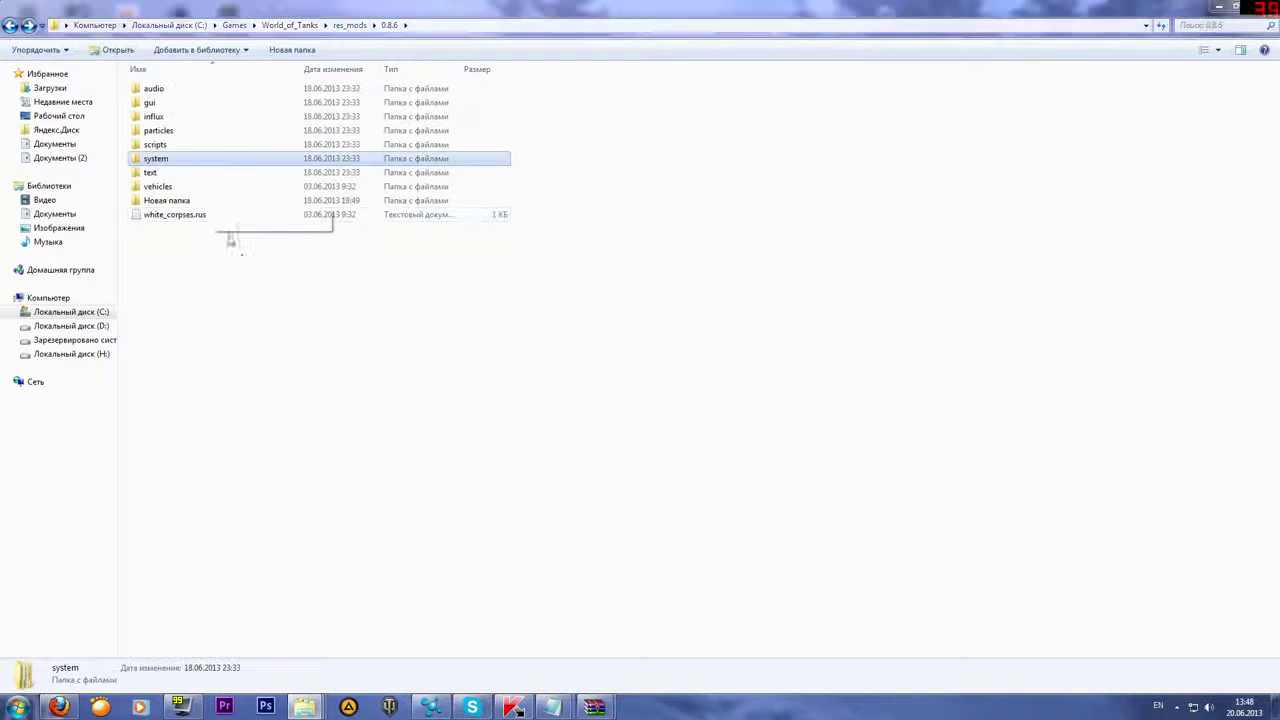
{"action": "key", "text": "Delete"}
{"action": "left_click", "coordinate": [688, 407]}
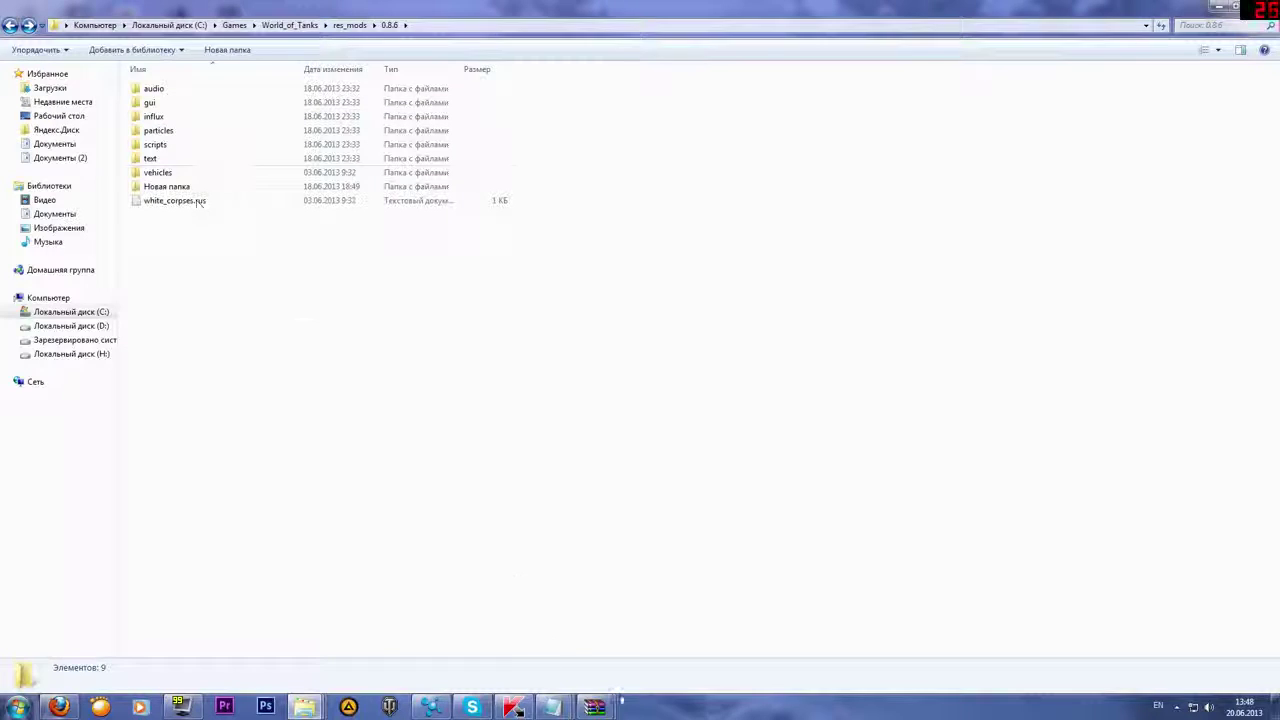
{"action": "left_click", "coordinate": [594, 707]}
{"action": "left_click", "coordinate": [668, 662]}
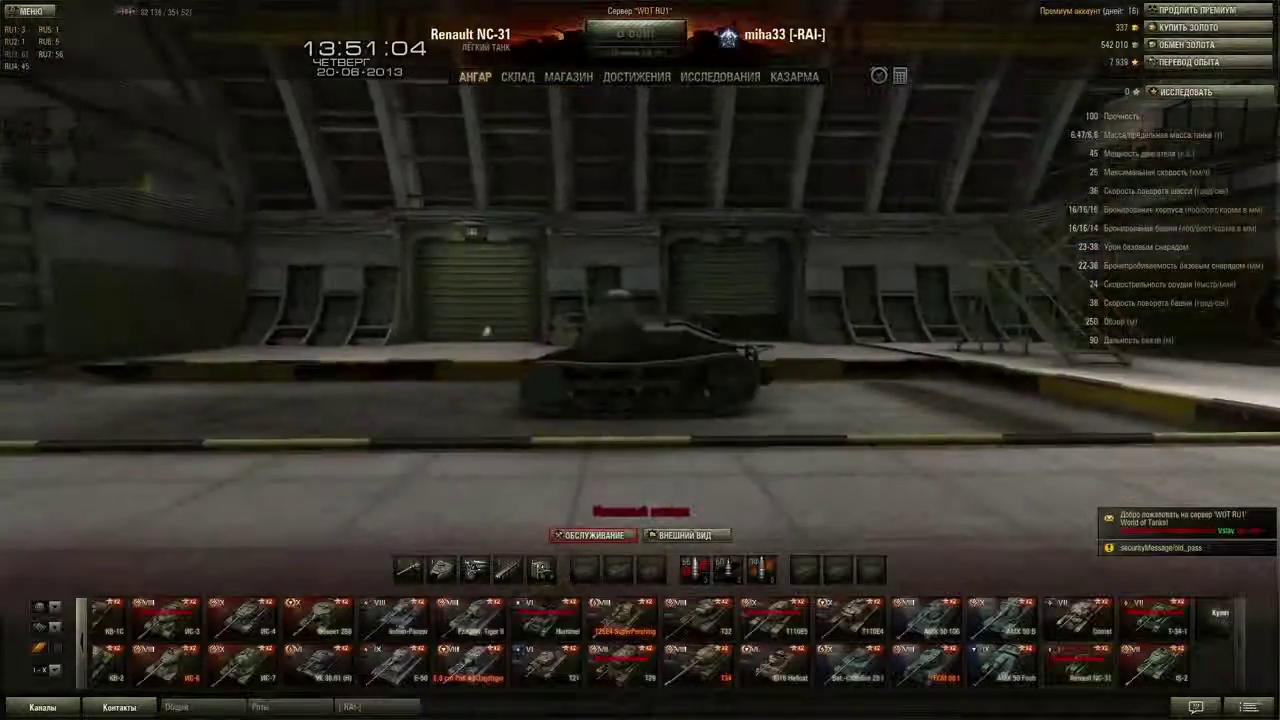
- Switch to World of Tanks and rotate the hangar view around the Renault NC-31 tank
{"action": "left_click_drag", "start_coordinate": [487, 331], "coordinate": [577, 391]}
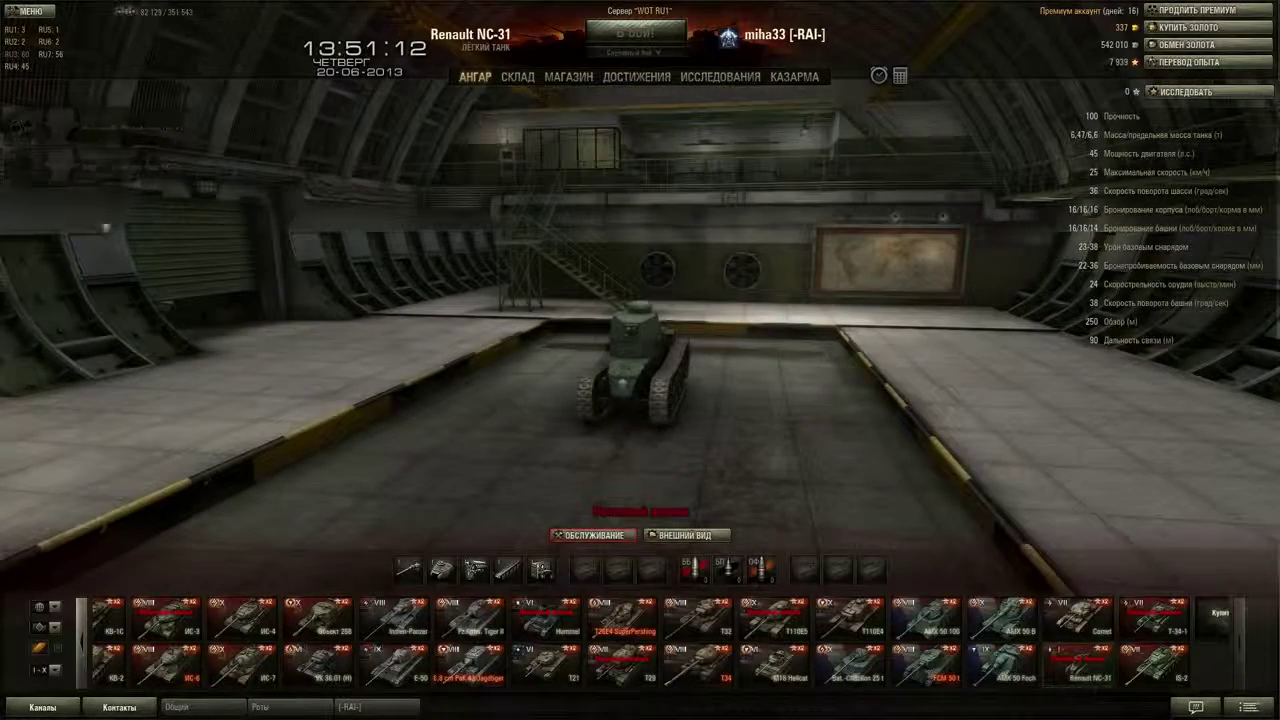
{"action": "left_click_drag", "start_coordinate": [40, 380], "coordinate": [615, 383]}
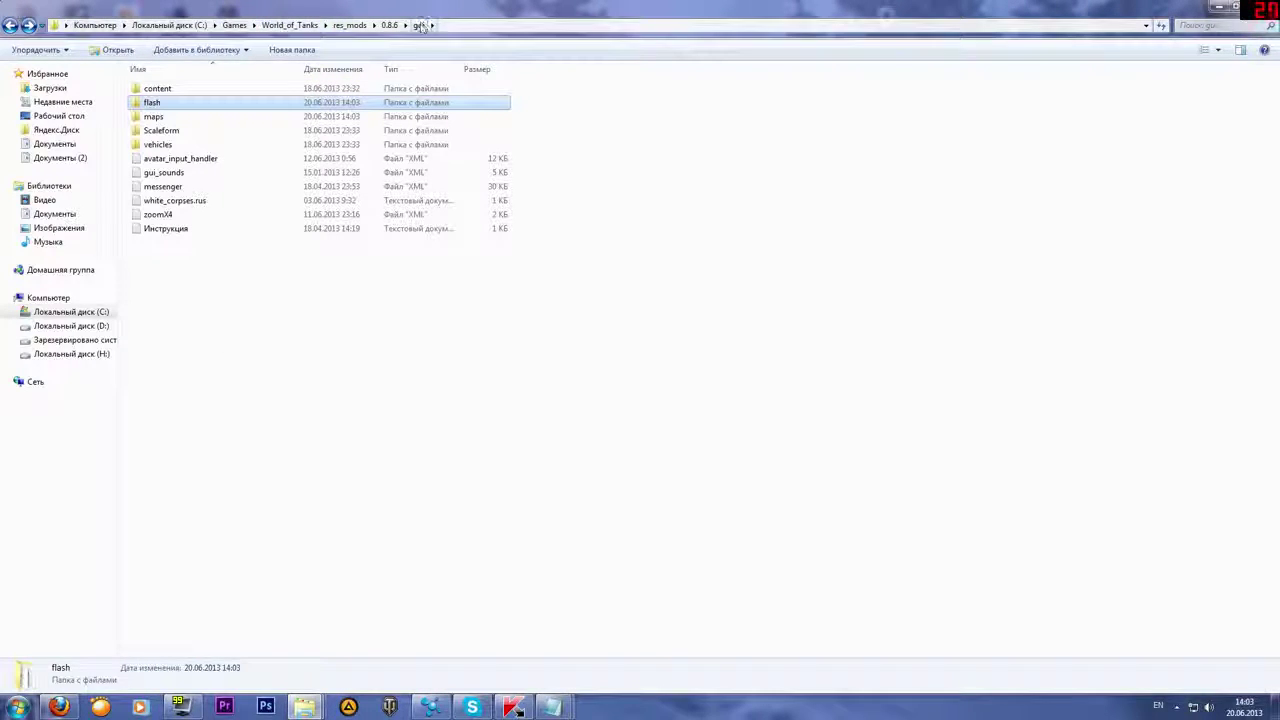
- Delete the icons folder from the maps folder inside gui
{"action": "double_click", "coordinate": [157, 117]}
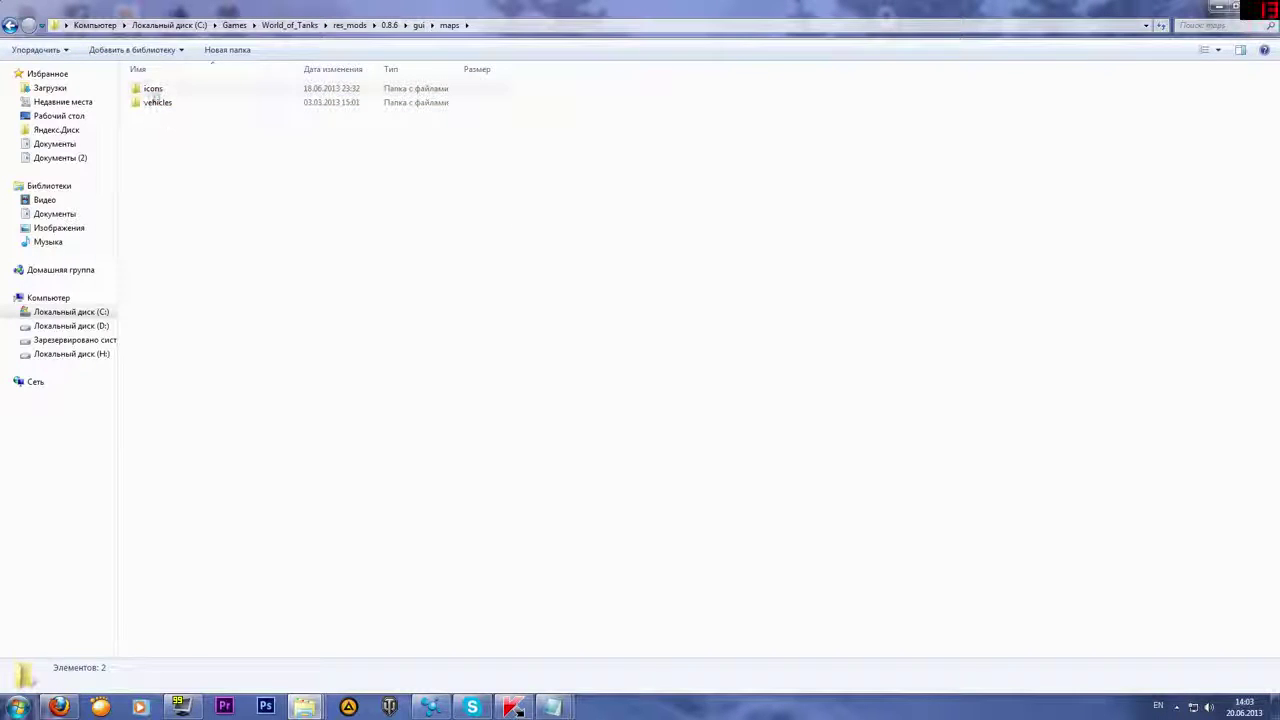
{"action": "left_click", "coordinate": [153, 89]}
{"action": "key", "text": "Delete"}
{"action": "left_click", "coordinate": [692, 407]}
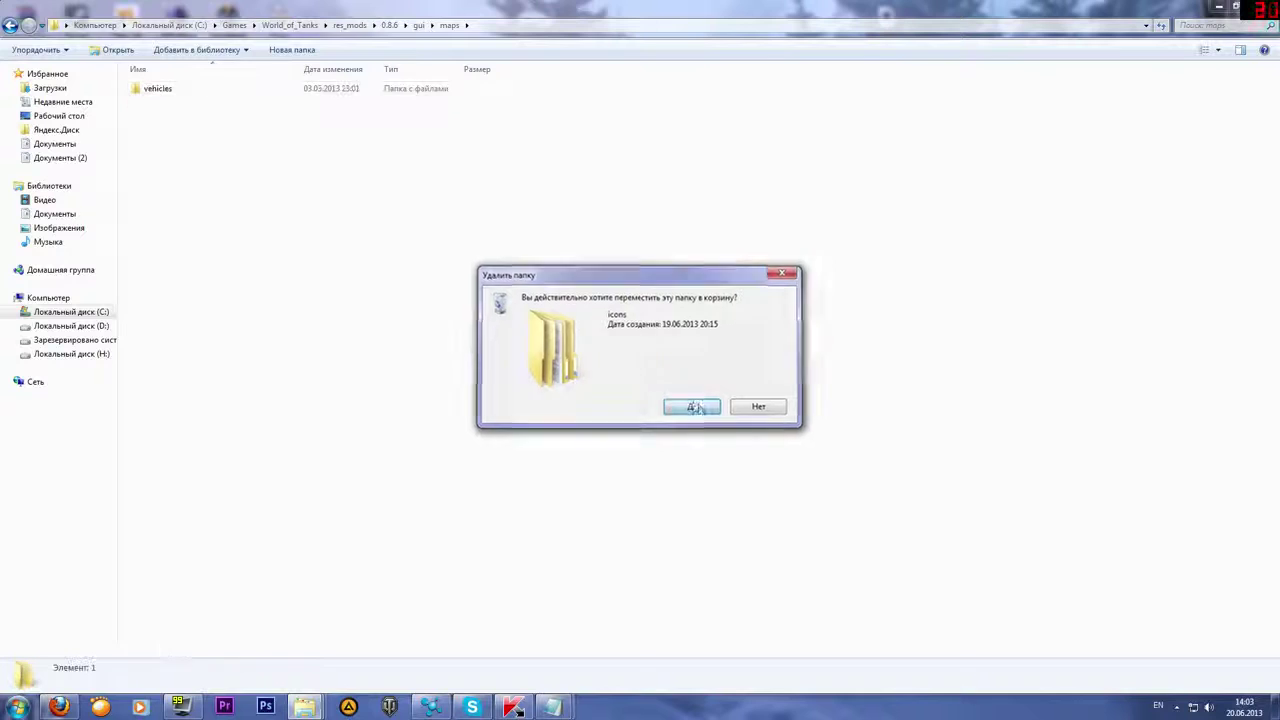
- Return to the gui folder, open its flash folder and select the TankCarousel file
{"action": "left_click", "coordinate": [10, 25]}
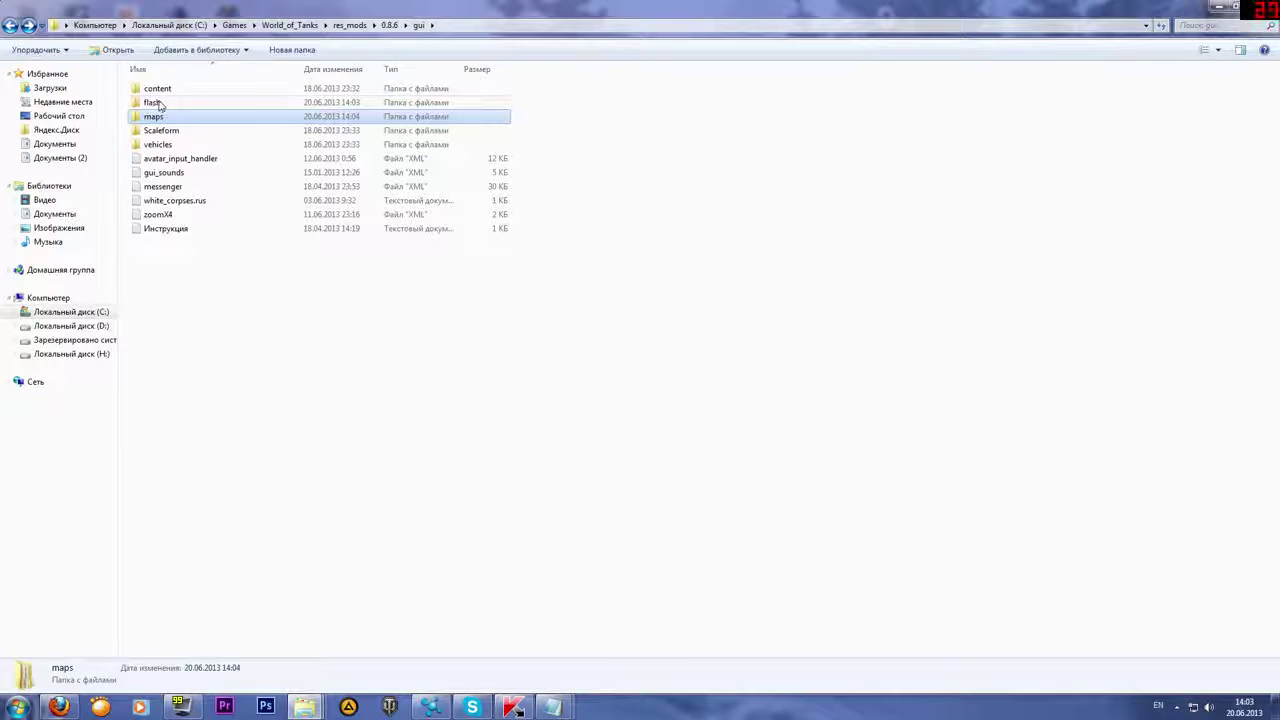
{"action": "double_click", "coordinate": [152, 102]}
{"action": "scroll", "coordinate": [220, 540], "scroll_direction": "down", "scroll_amount": 3}
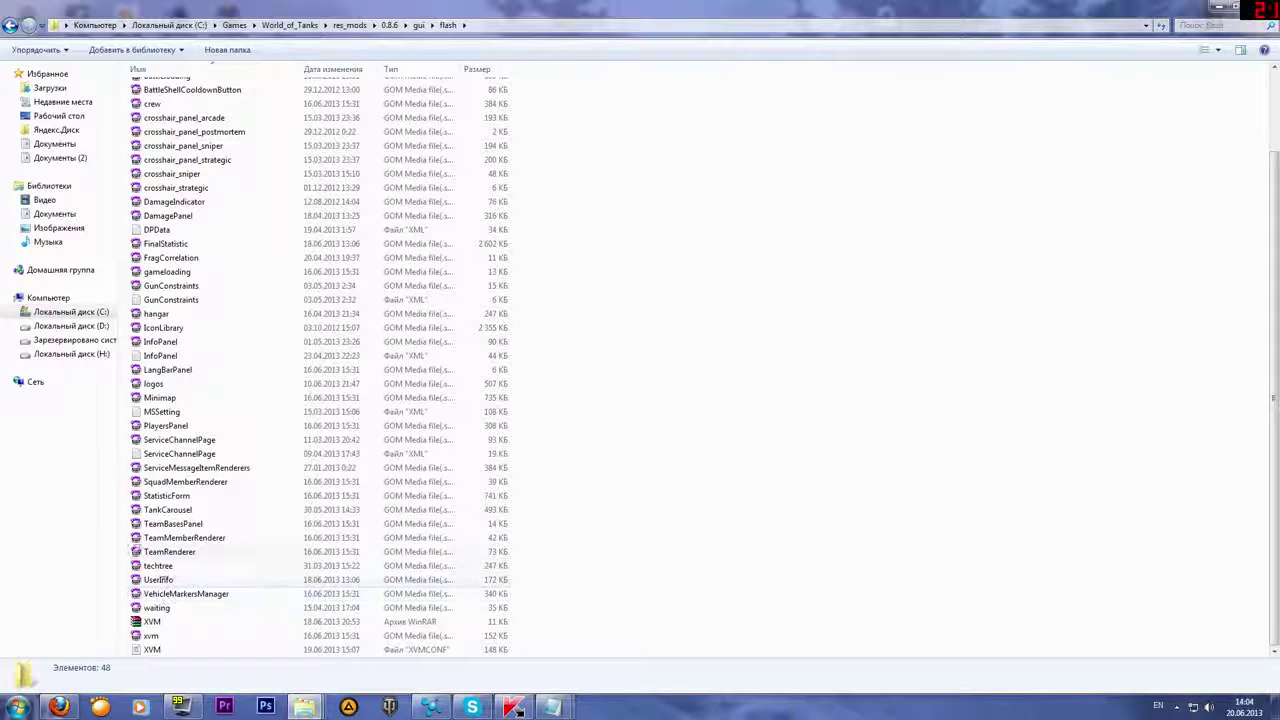
{"action": "left_click", "coordinate": [167, 510]}
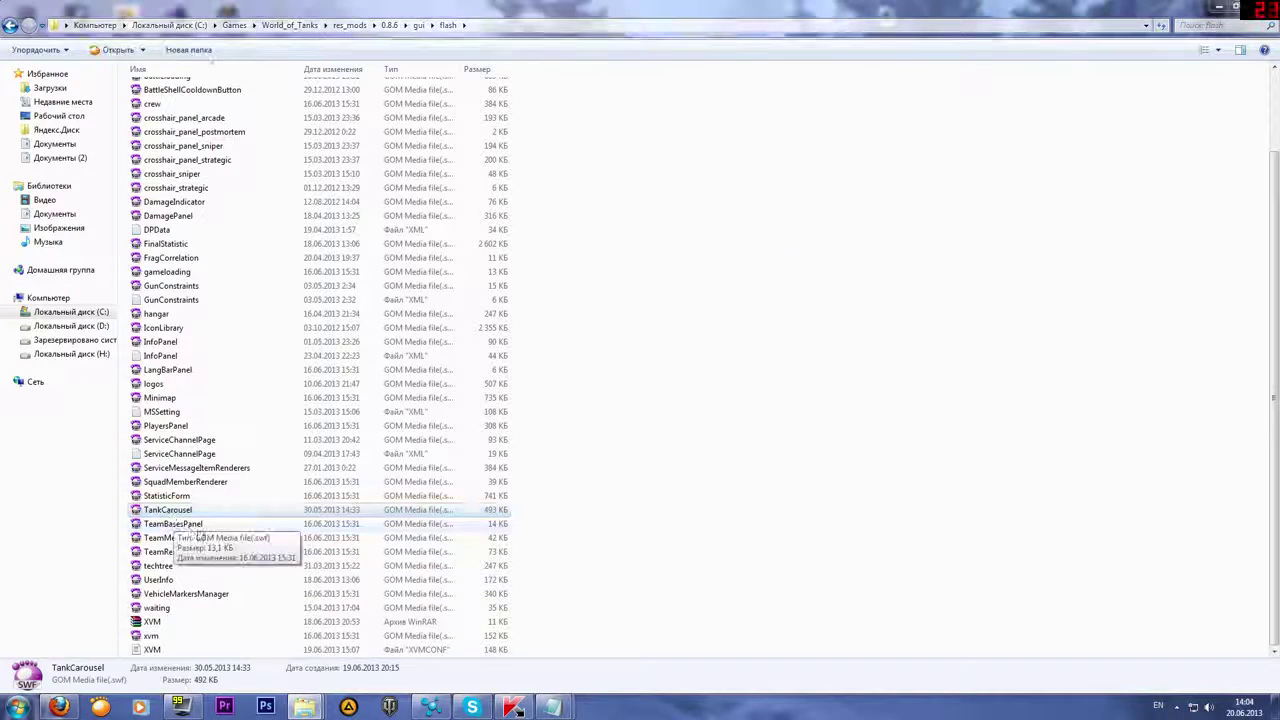
- Delete the TankCarousel and hangar files from the flash folder
{"action": "key", "text": "Delete"}
{"action": "left_click", "coordinate": [692, 408]}
{"action": "scroll", "coordinate": [271, 485], "scroll_direction": "up", "scroll_amount": 3}
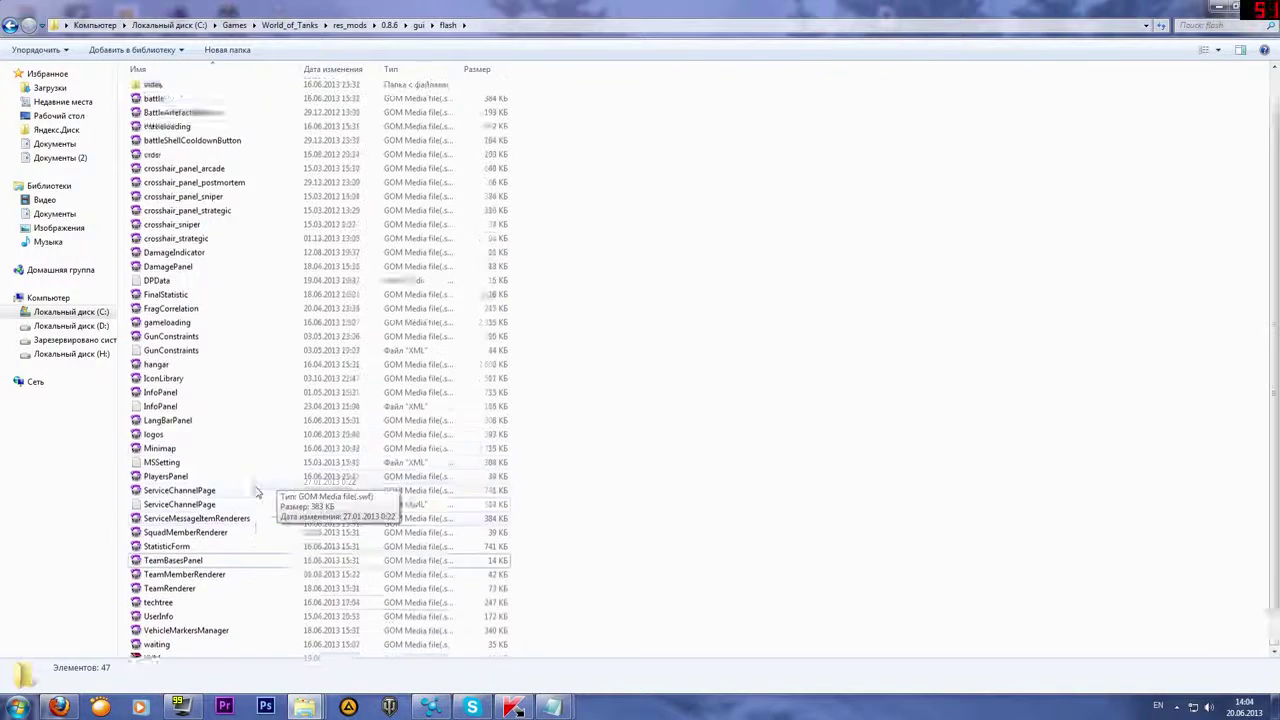
{"action": "left_click", "coordinate": [157, 413]}
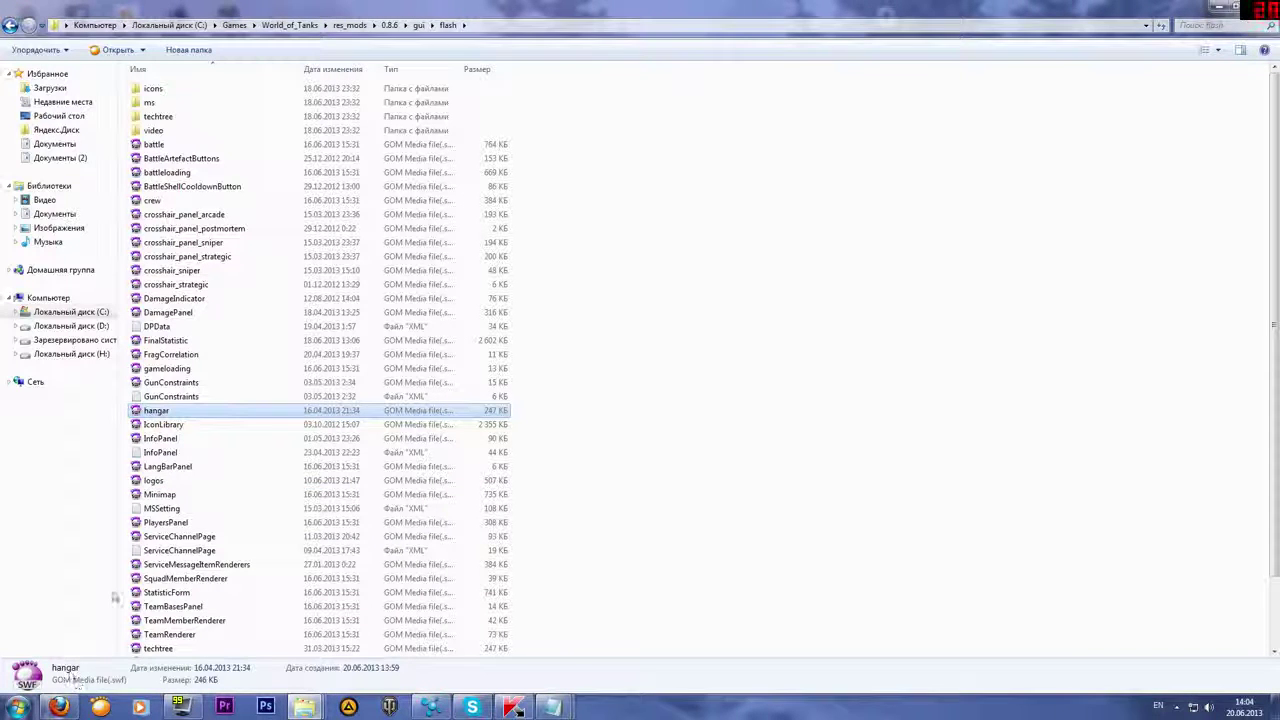
{"action": "key", "text": "Delete"}
{"action": "left_click", "coordinate": [692, 408]}
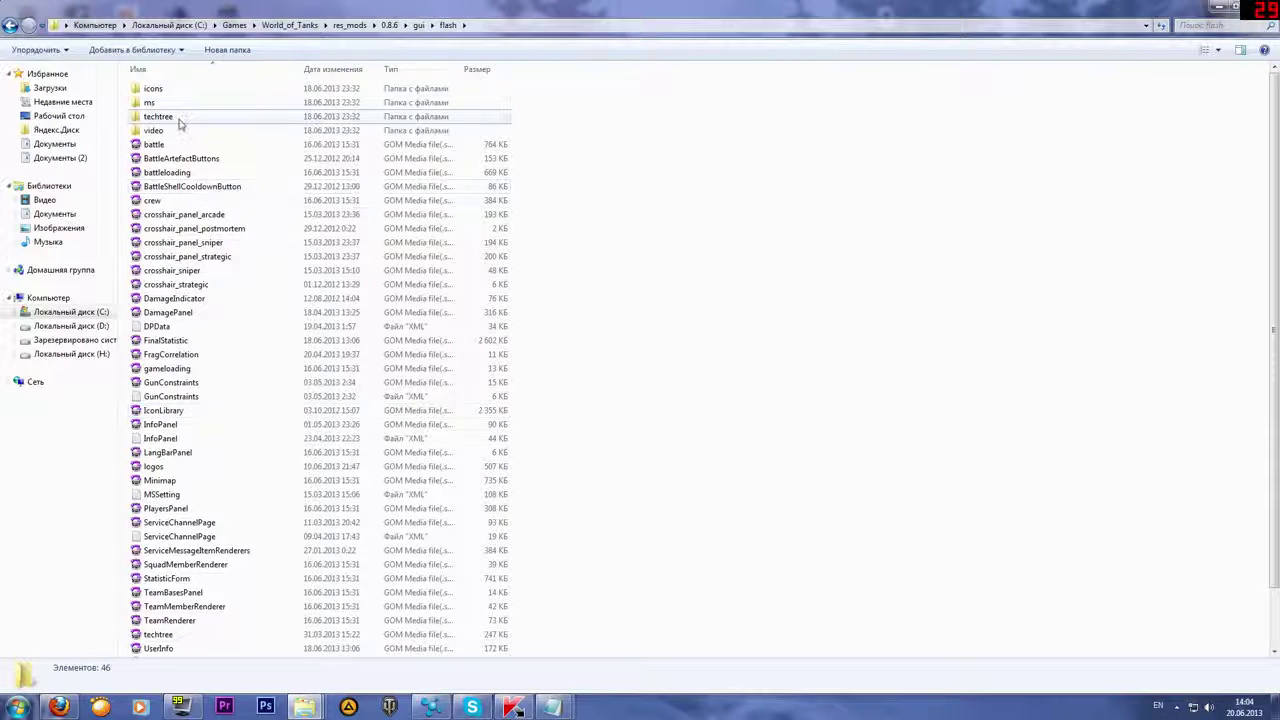
- Switch to World of Tanks and browse the tank carousel in the hangar
{"action": "left_click", "coordinate": [167, 173]}
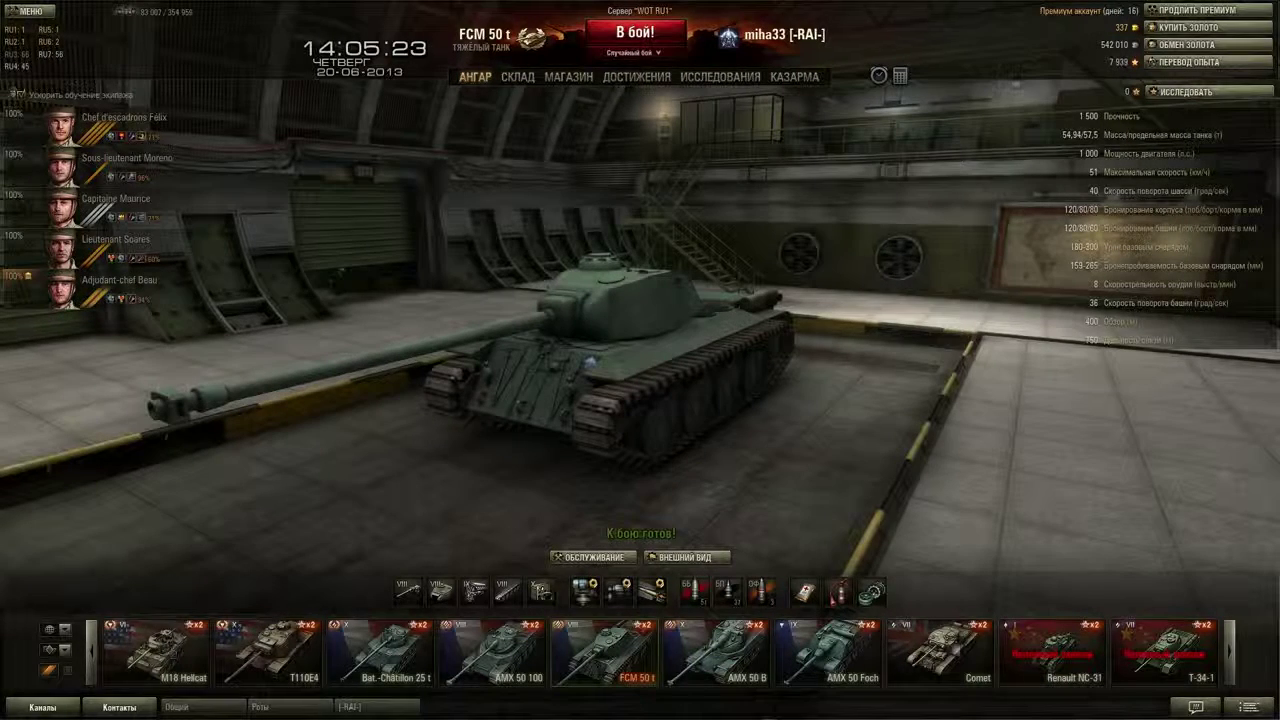
{"action": "left_click", "coordinate": [1240, 640]}
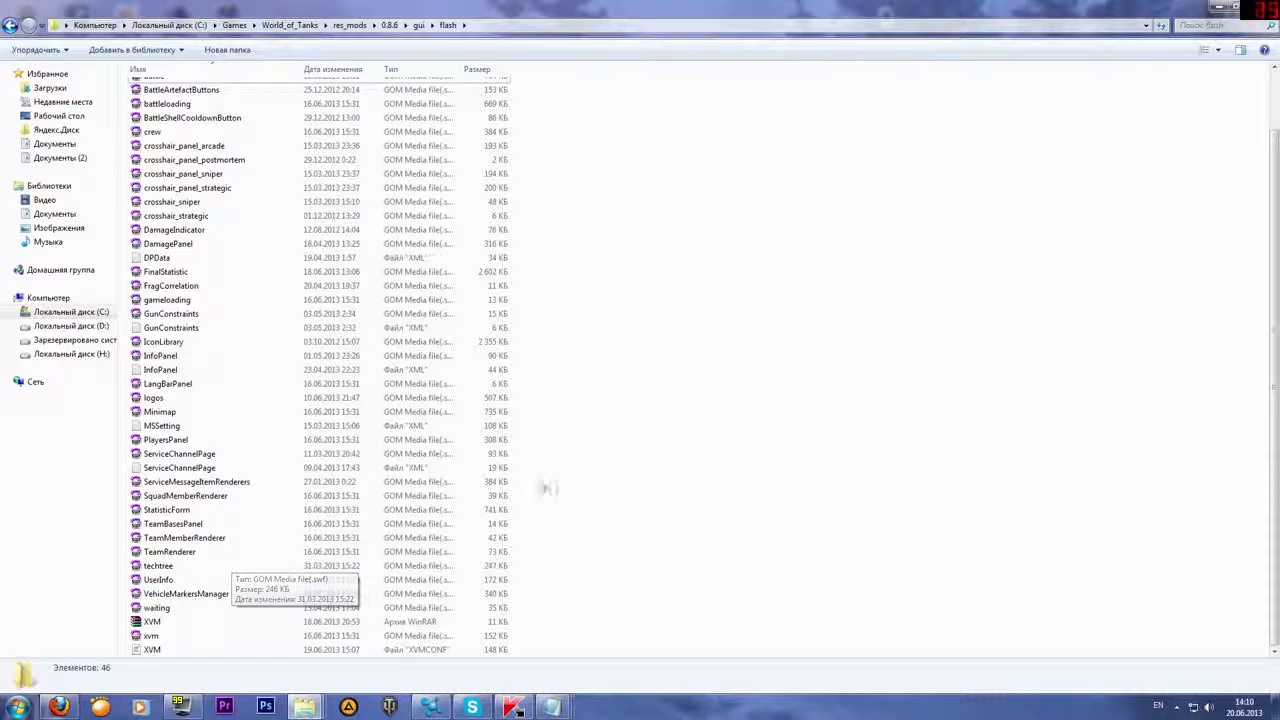
- Switch back to Windows Explorer and delete both the techtree folder and the techtree SWF file from the flash folder
{"action": "scroll", "coordinate": [543, 491], "scroll_direction": "up", "scroll_amount": 2}
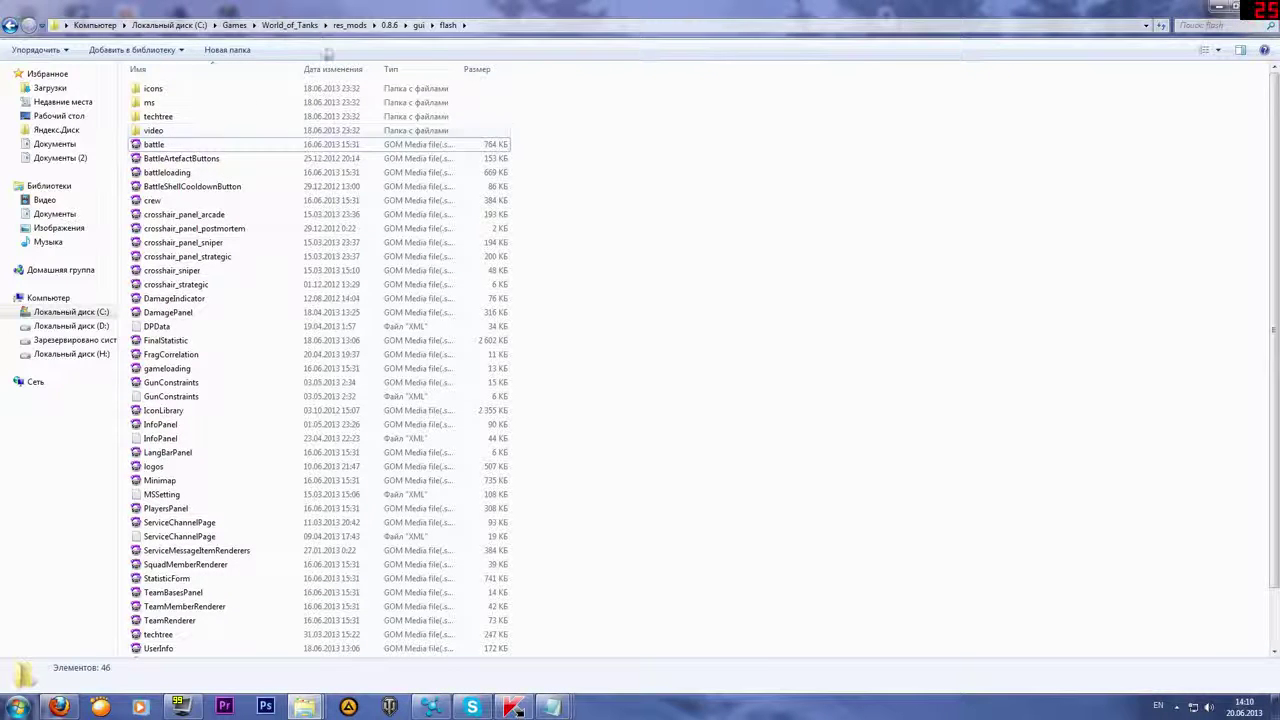
{"action": "right_click", "coordinate": [170, 118]}
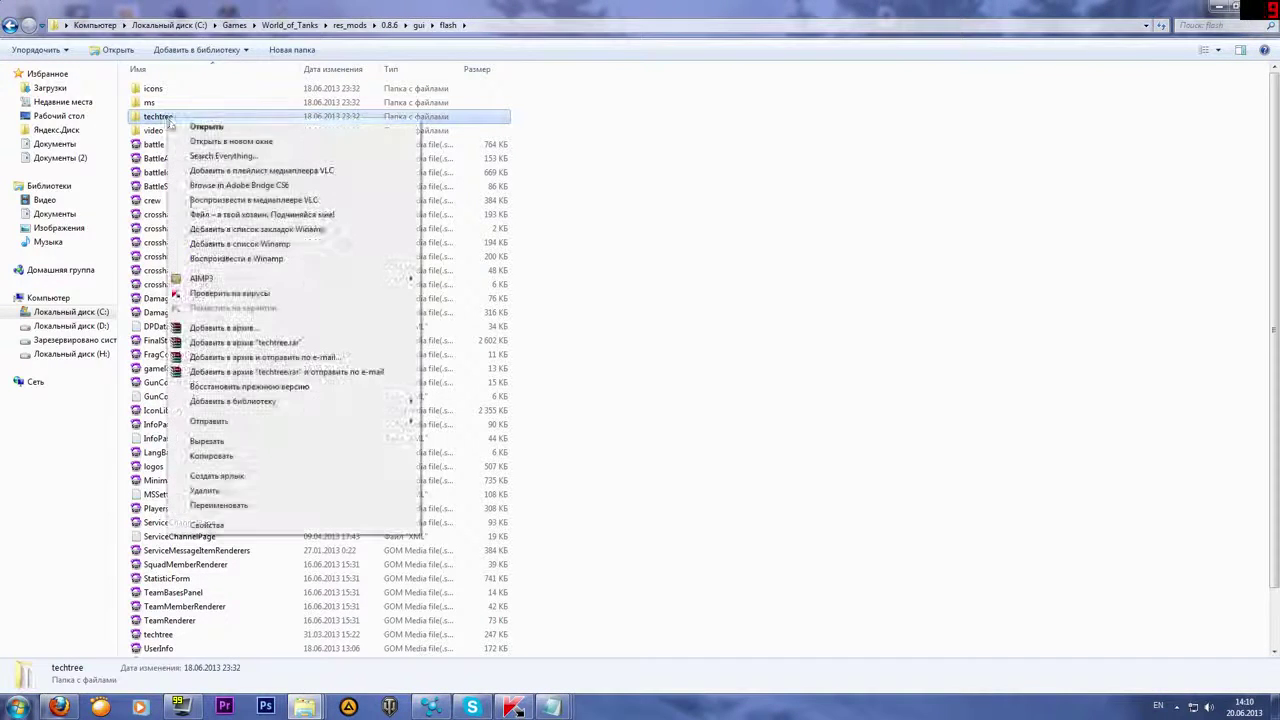
{"action": "left_click", "coordinate": [205, 490]}
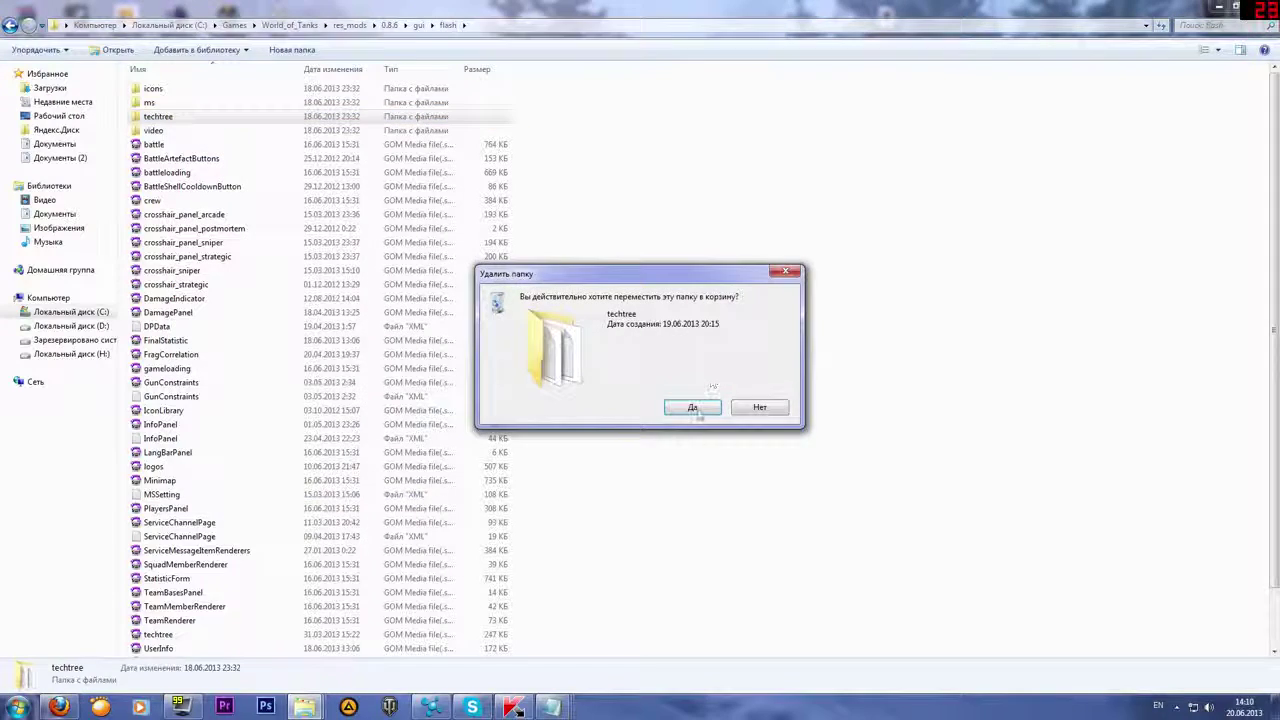
{"action": "left_click", "coordinate": [692, 407]}
{"action": "left_click", "coordinate": [150, 567]}
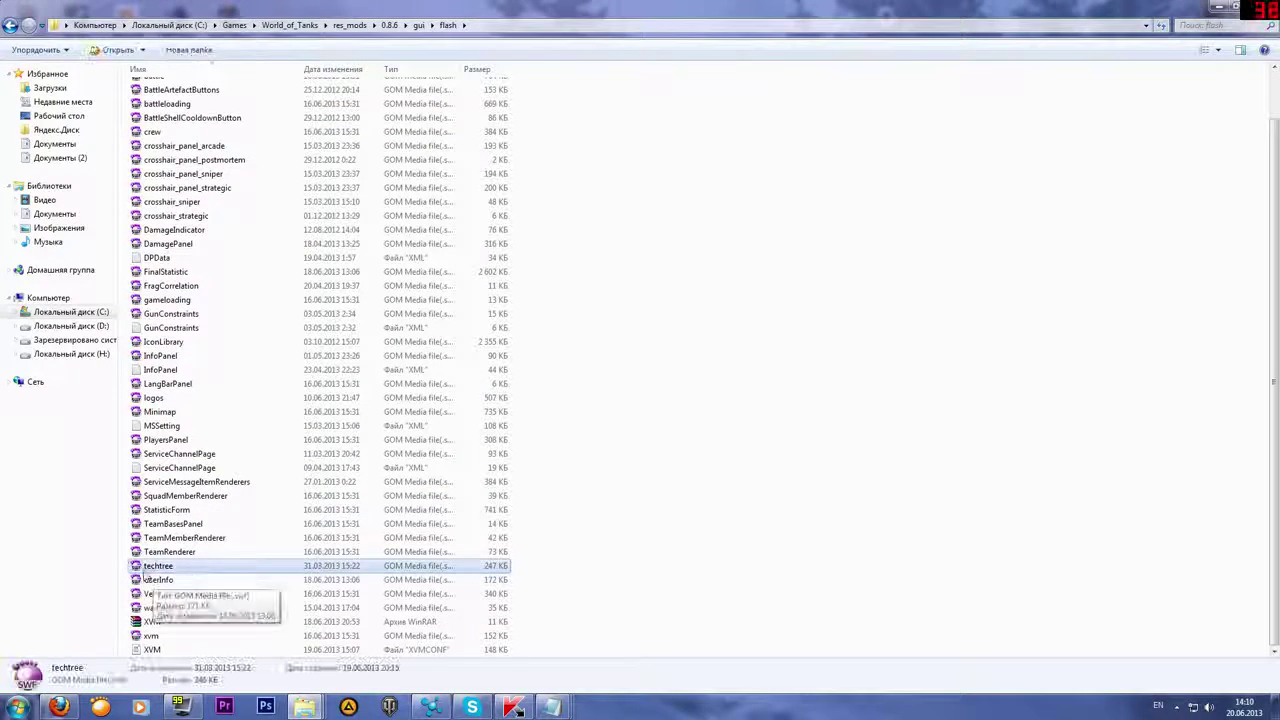
{"action": "right_click", "coordinate": [145, 572]}
{"action": "left_click", "coordinate": [181, 527]}
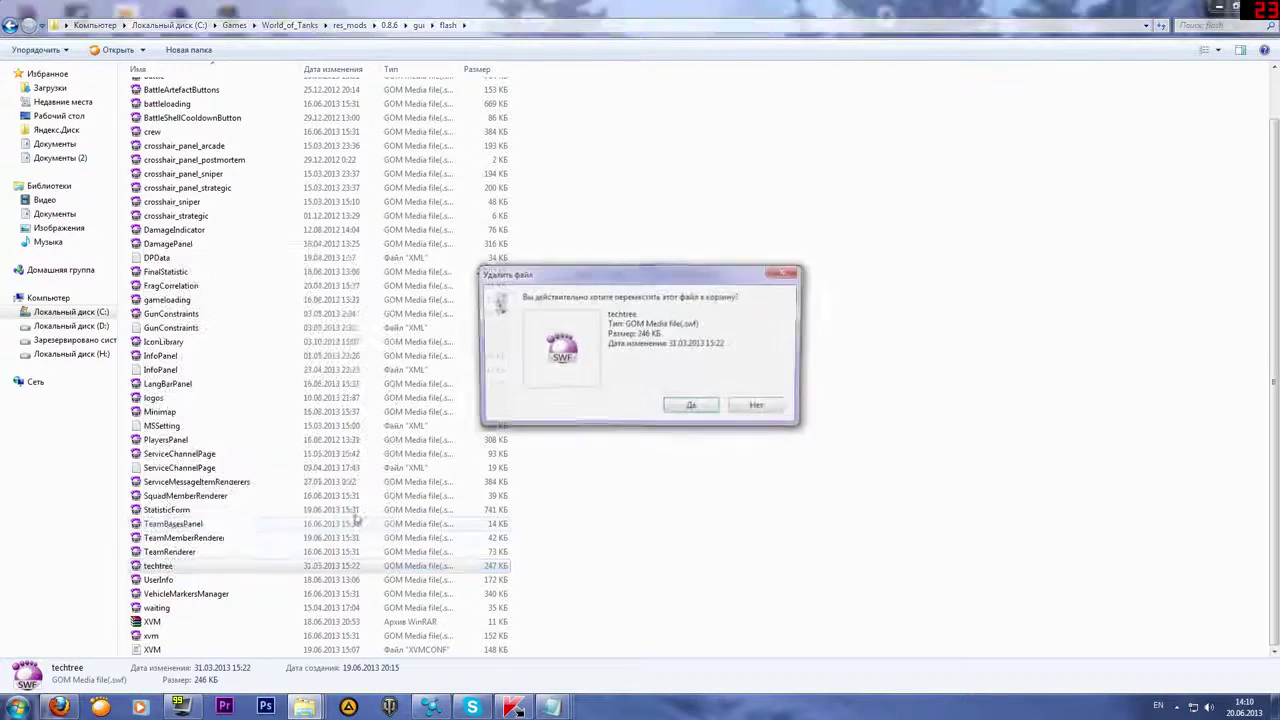
{"action": "left_click", "coordinate": [692, 407]}
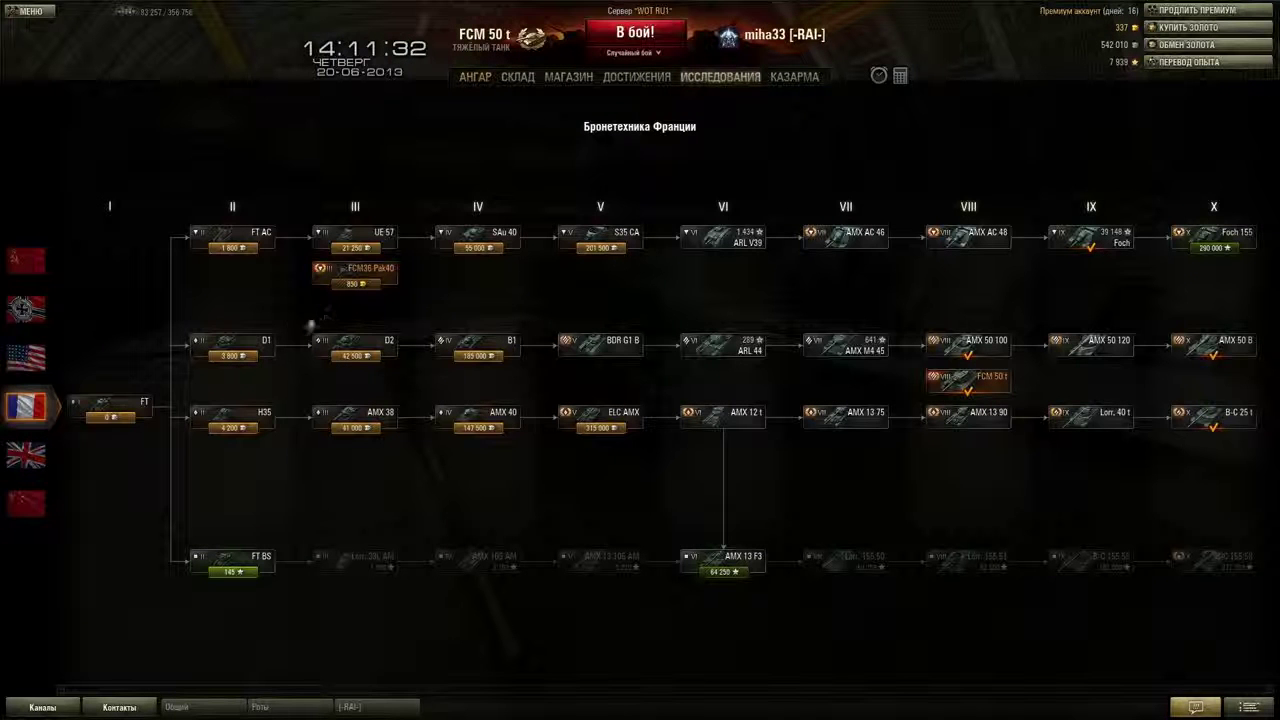
- In World of Tanks, view the USA tech tree and the T30's research page, and return to the tree
{"action": "left_click", "coordinate": [26, 357]}
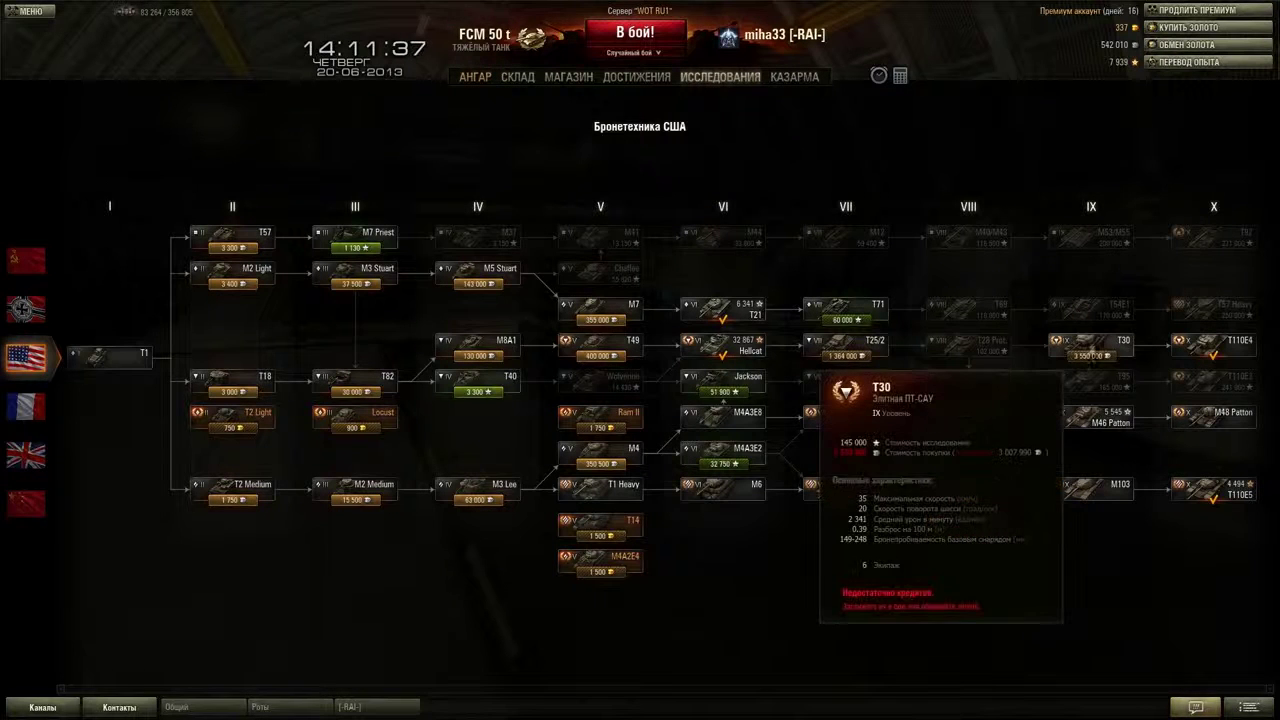
{"action": "left_click", "coordinate": [1090, 348]}
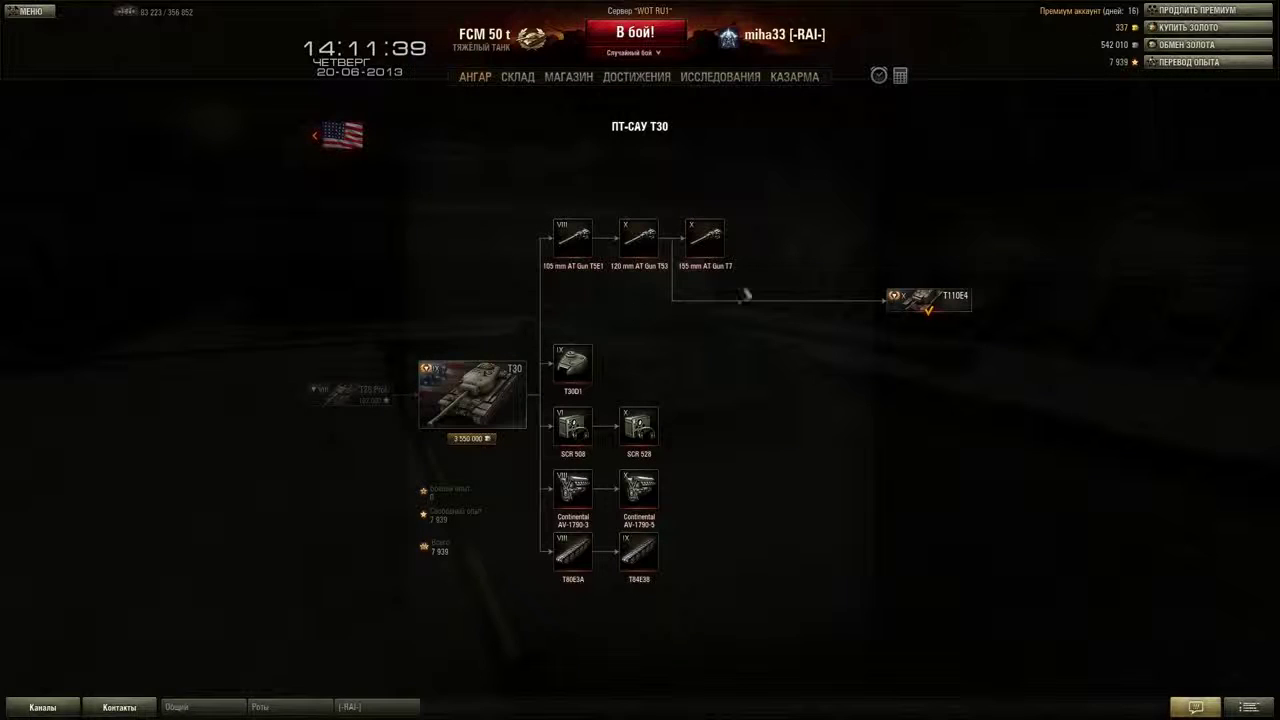
{"action": "left_click", "coordinate": [318, 134]}
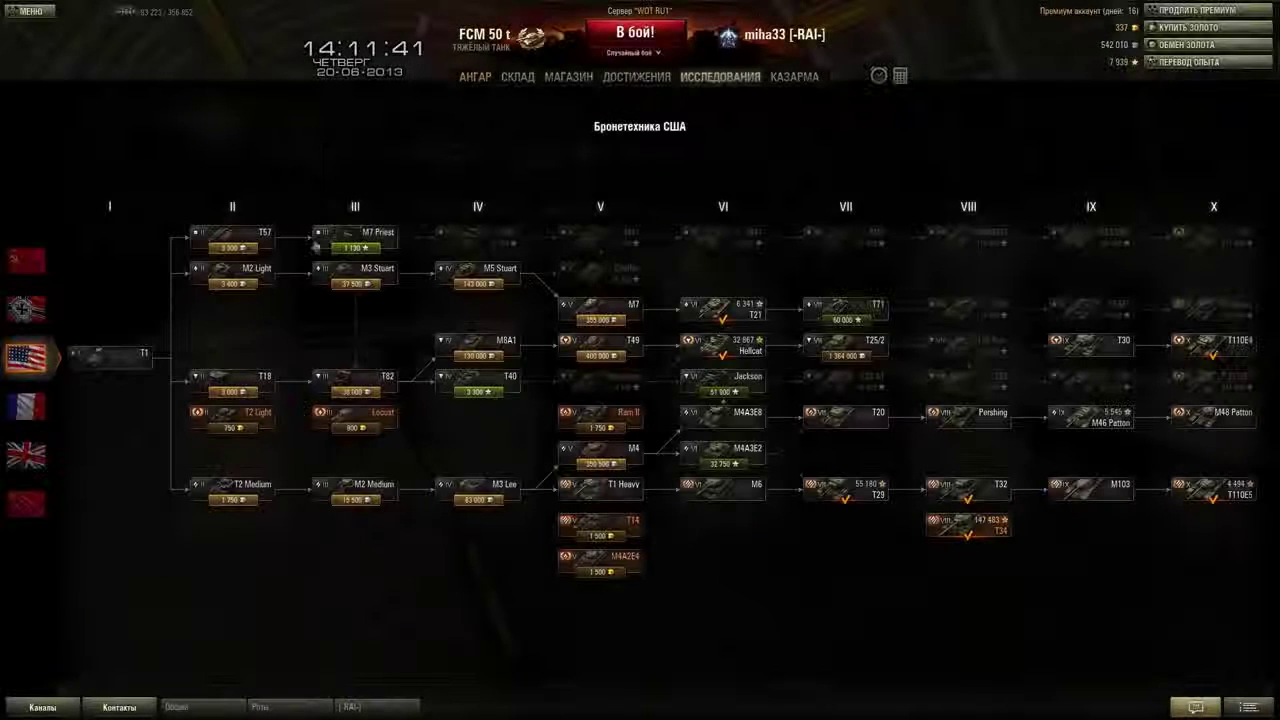
- Research the Cunningham V8 engine for the T1 Cunningham and return to the hangar
{"action": "left_click", "coordinate": [140, 358]}
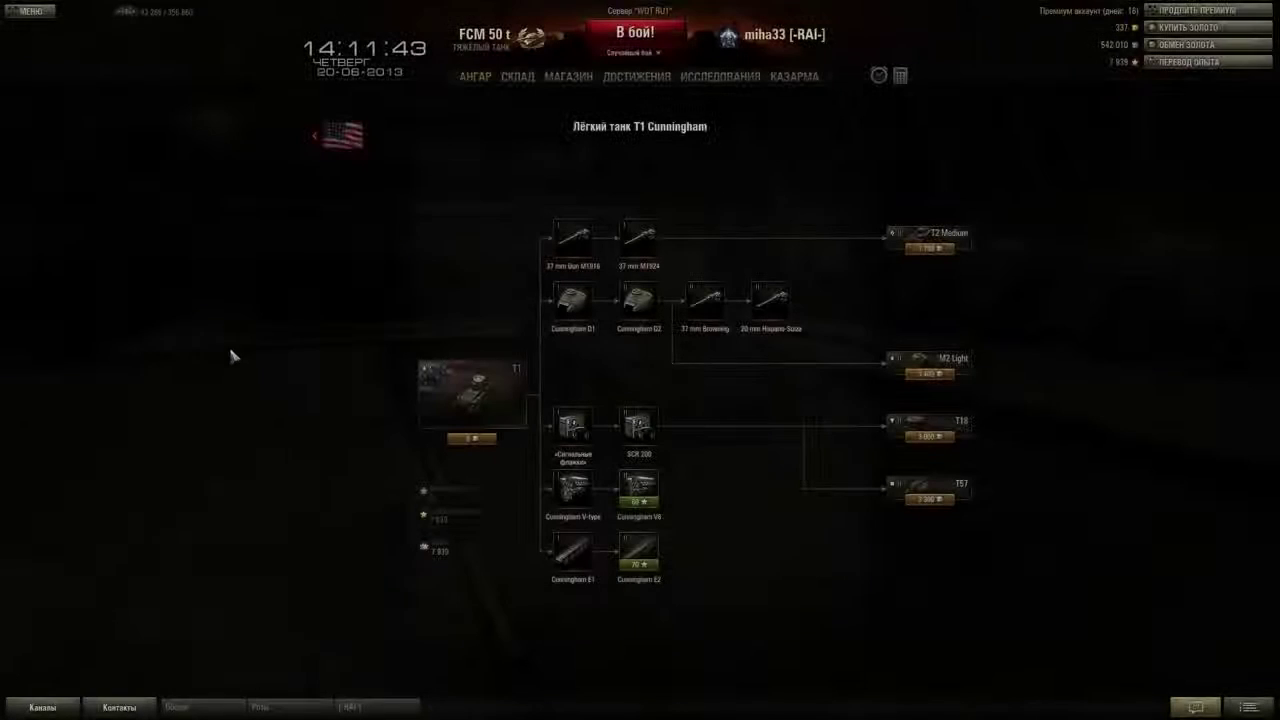
{"action": "left_click", "coordinate": [642, 499]}
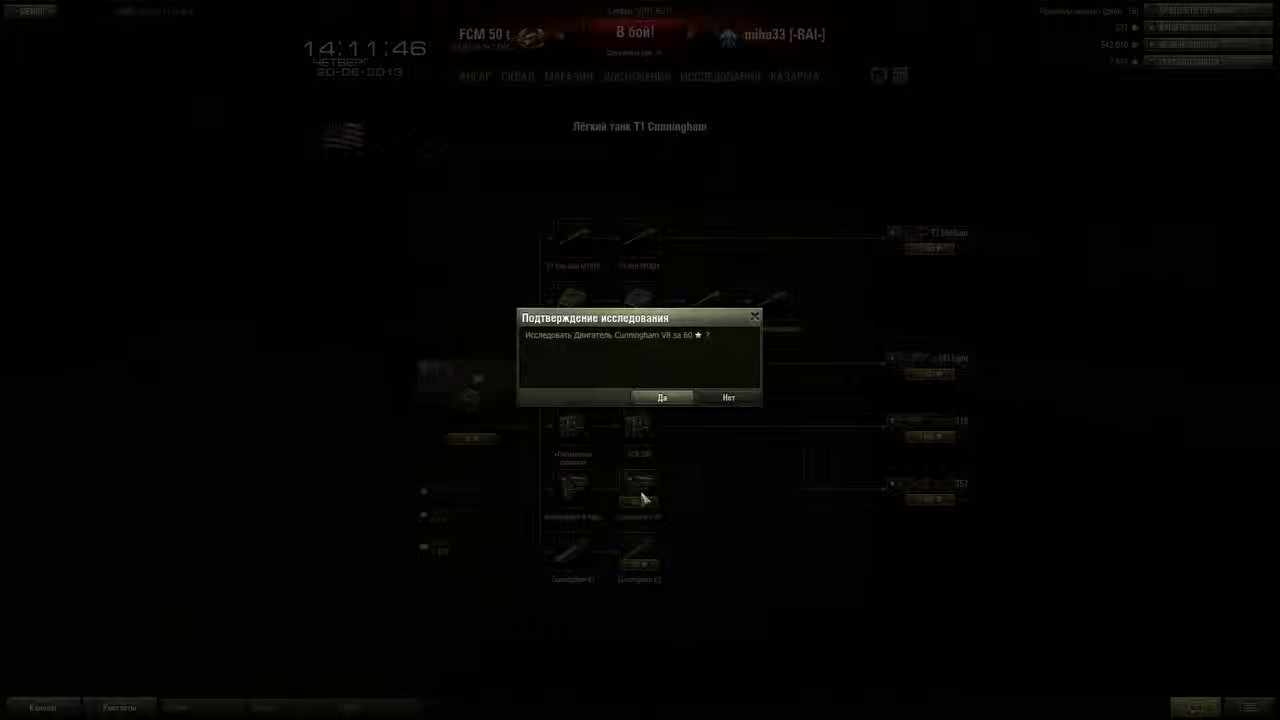
{"action": "left_click", "coordinate": [661, 398]}
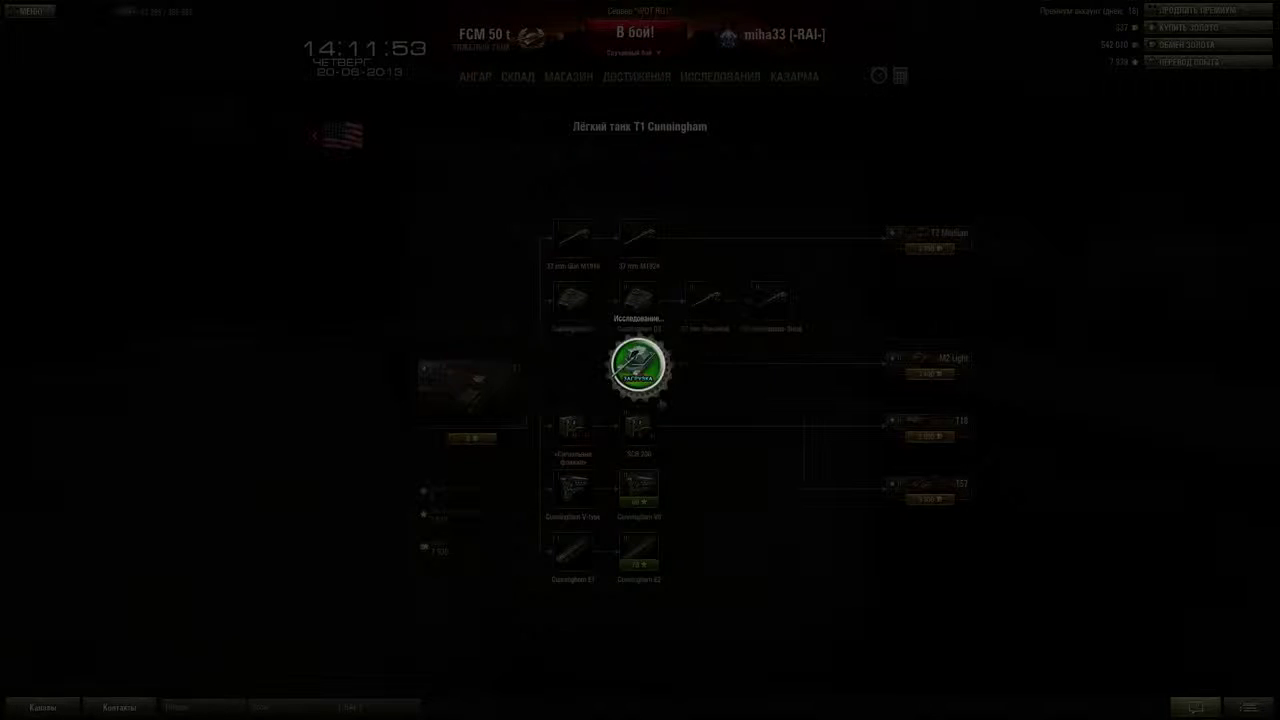
{"action": "left_click", "coordinate": [466, 80]}
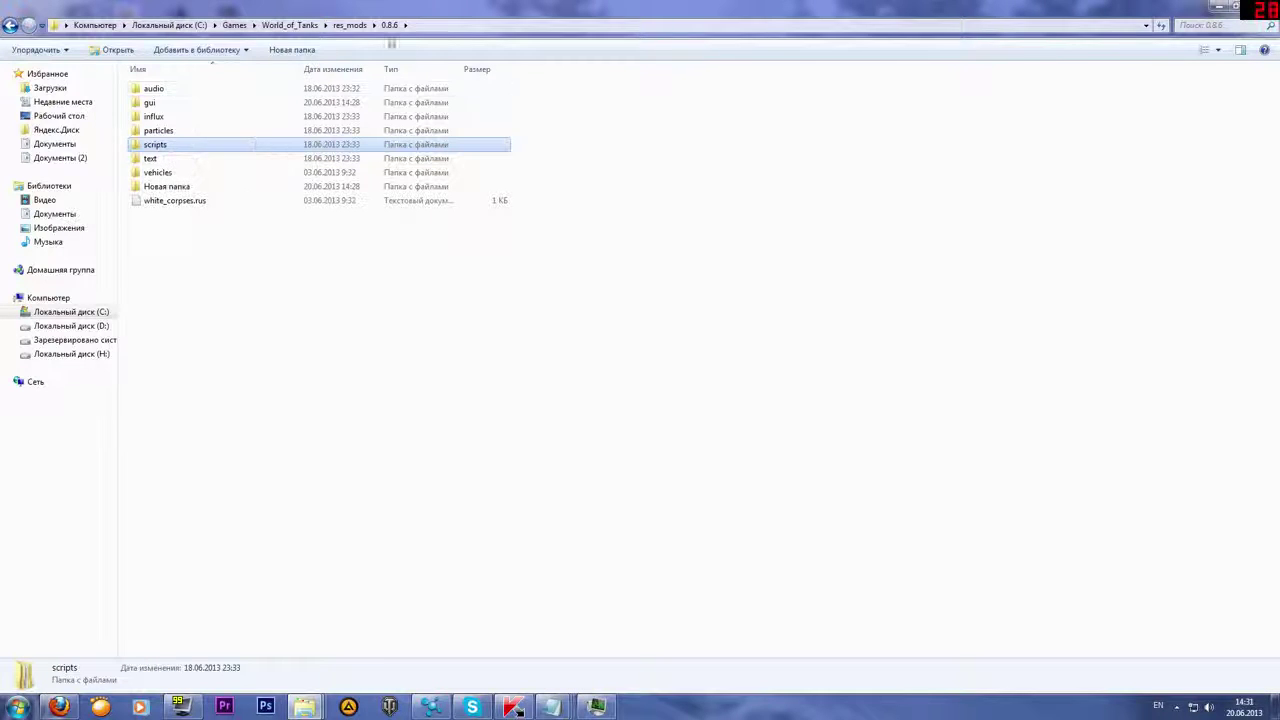
- Switch to Windows Explorer and delete the NoBinoculars file from the scripts\client\mods folder inside 0.8.6
{"action": "double_click", "coordinate": [160, 148]}
{"action": "double_click", "coordinate": [158, 104]}
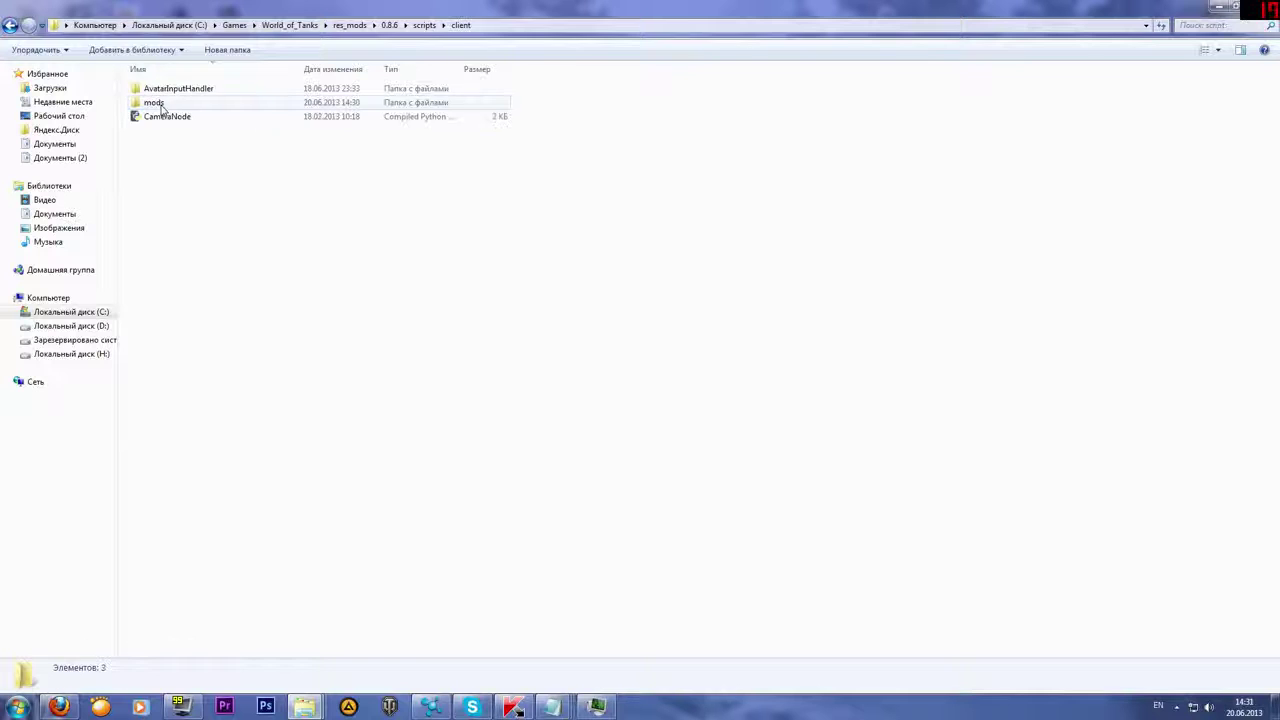
{"action": "double_click", "coordinate": [155, 103]}
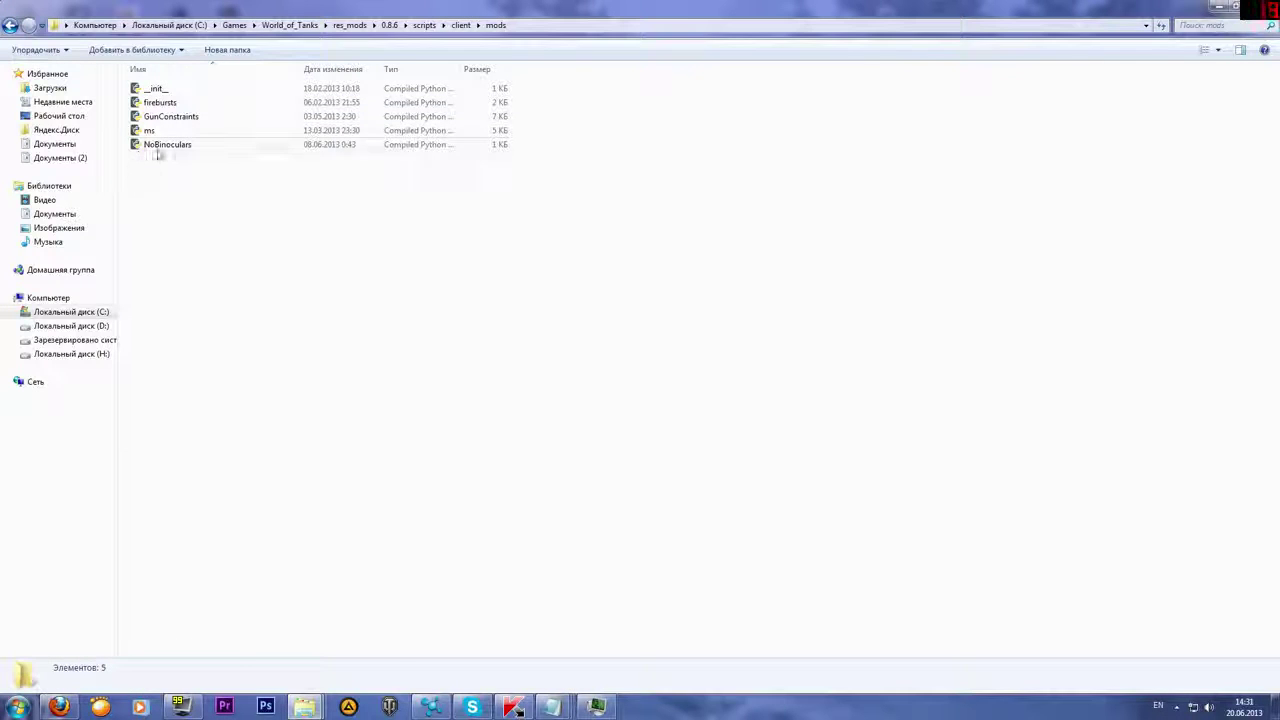
{"action": "left_click", "coordinate": [158, 147]}
{"action": "key", "text": "Delete"}
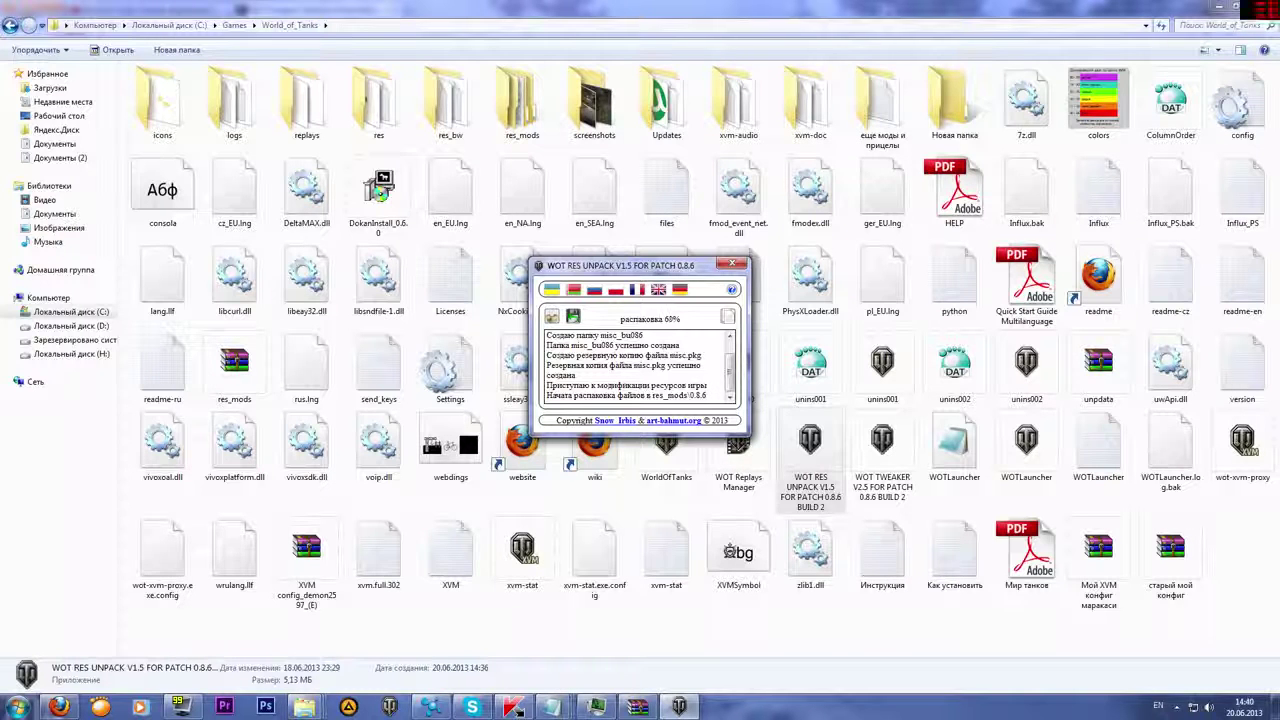
- Examine the WOT RES UNPACK log lines about the misc.pkg backup and the unpacking of files into res_mods\0.8.6
{"action": "mouse_move", "coordinate": [576, 355]}
{"action": "left_mouse_down"}
{"action": "mouse_move", "coordinate": [704, 365]}
{"action": "mouse_move", "coordinate": [576, 375]}
{"action": "left_mouse_up"}
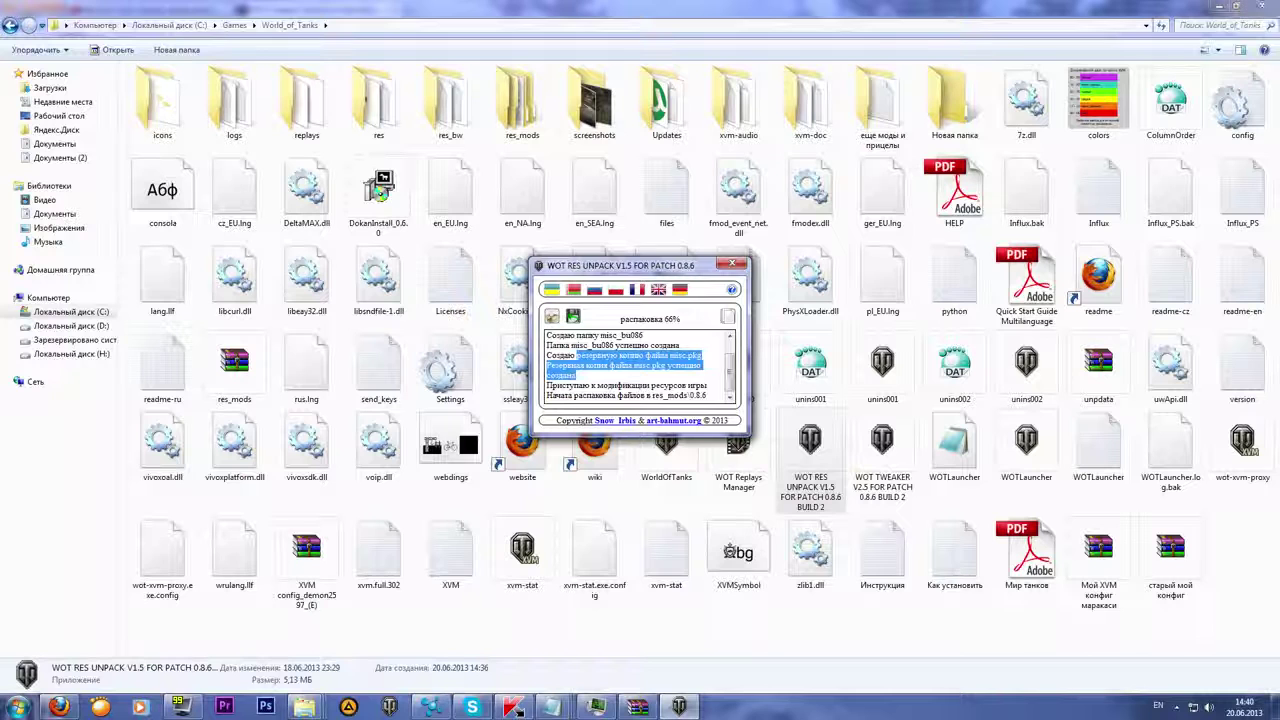
{"action": "double_click", "coordinate": [560, 375]}
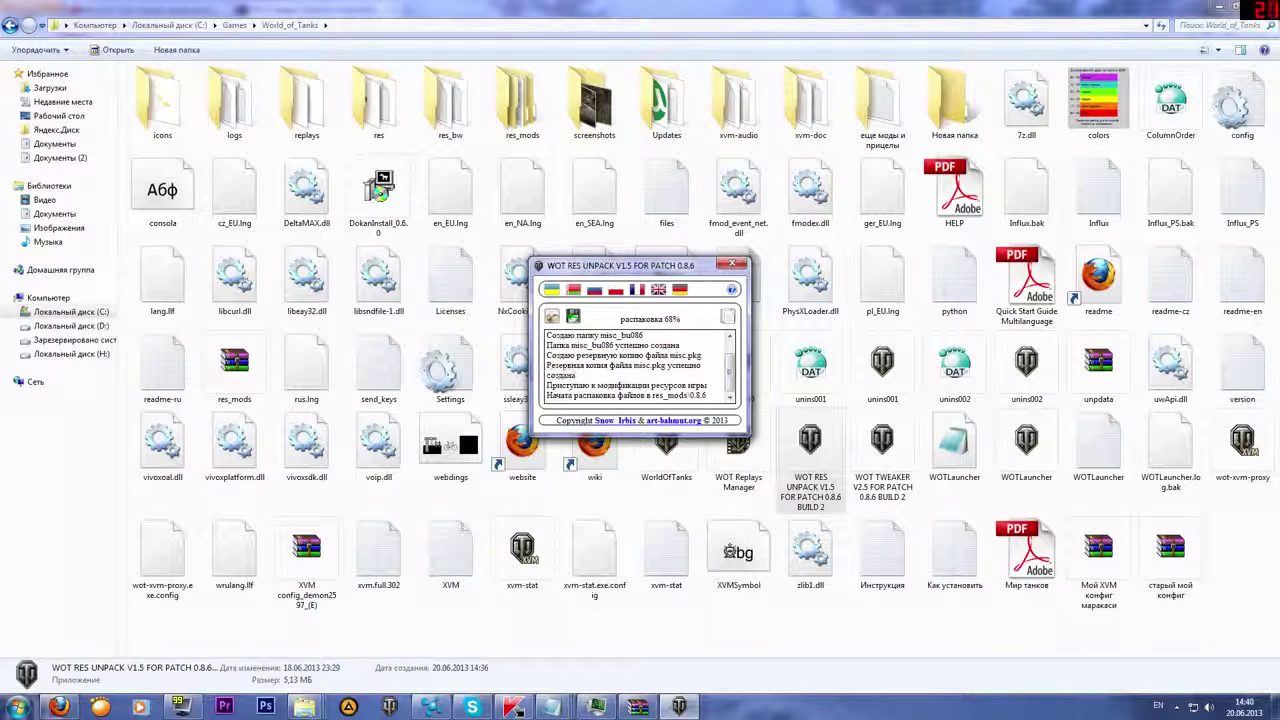
{"action": "double_click", "coordinate": [568, 385]}
{"action": "double_click", "coordinate": [624, 385]}
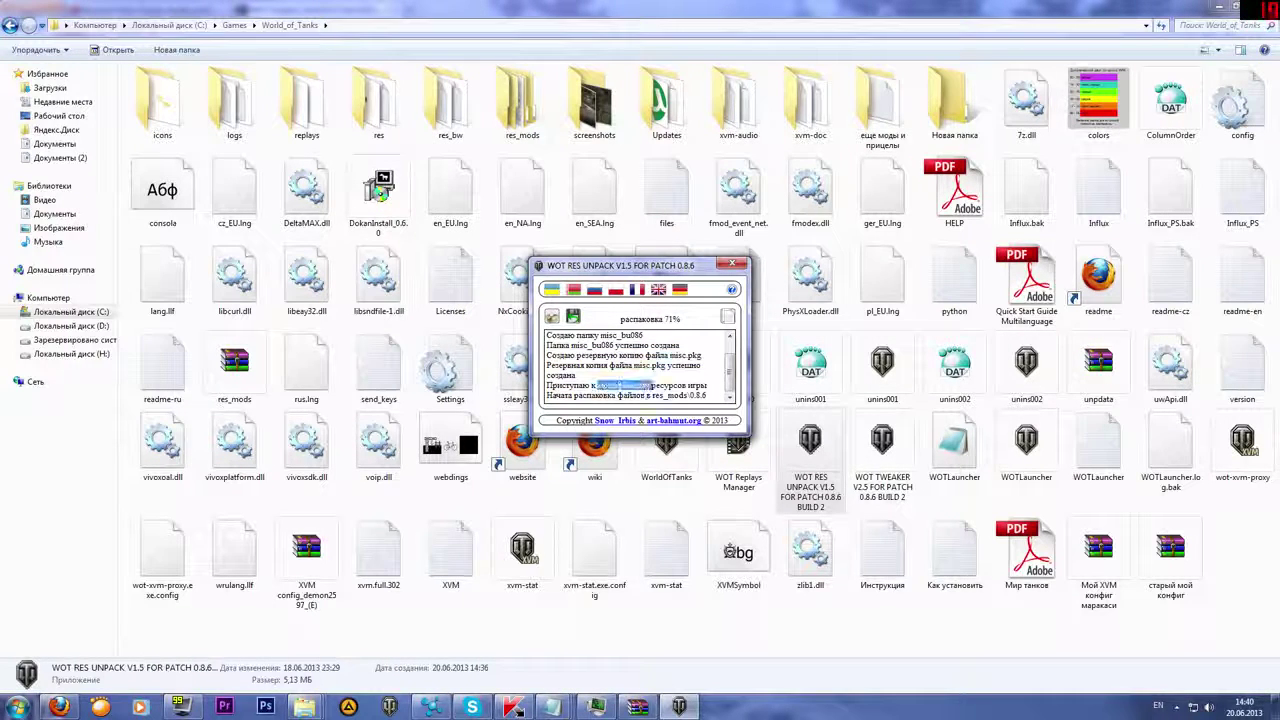
{"action": "double_click", "coordinate": [596, 395]}
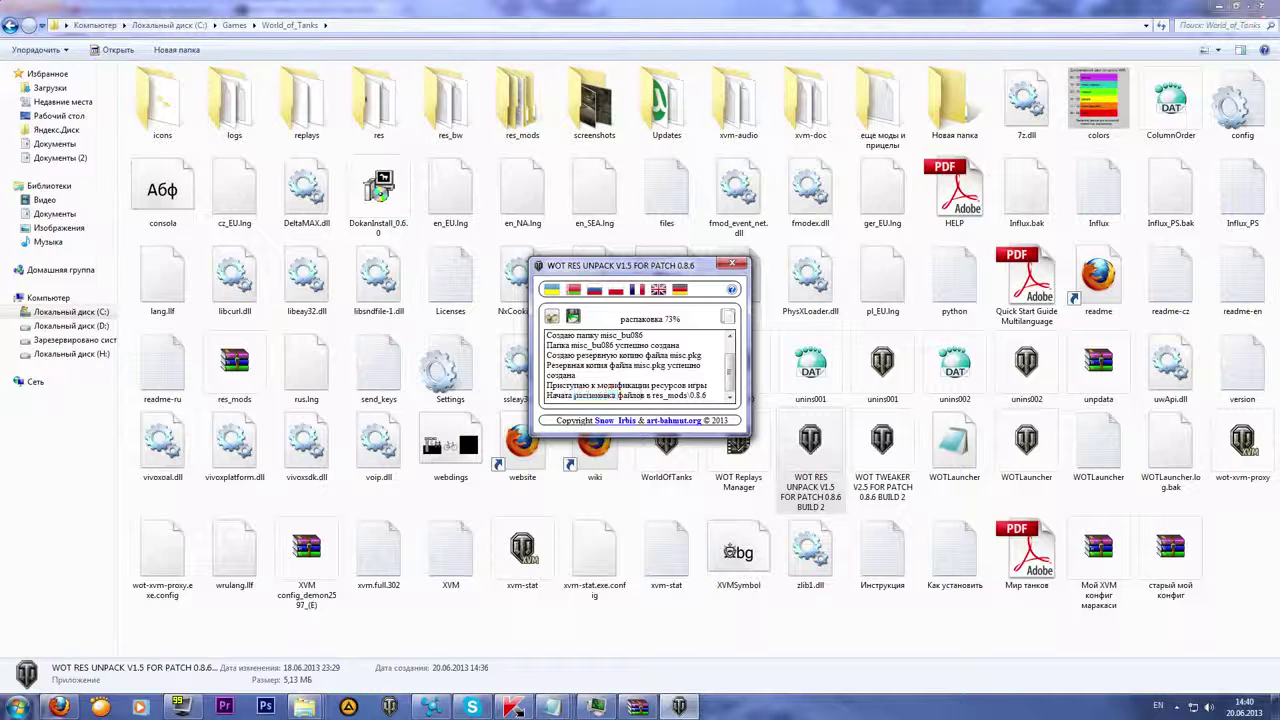
{"action": "double_click", "coordinate": [631, 395]}
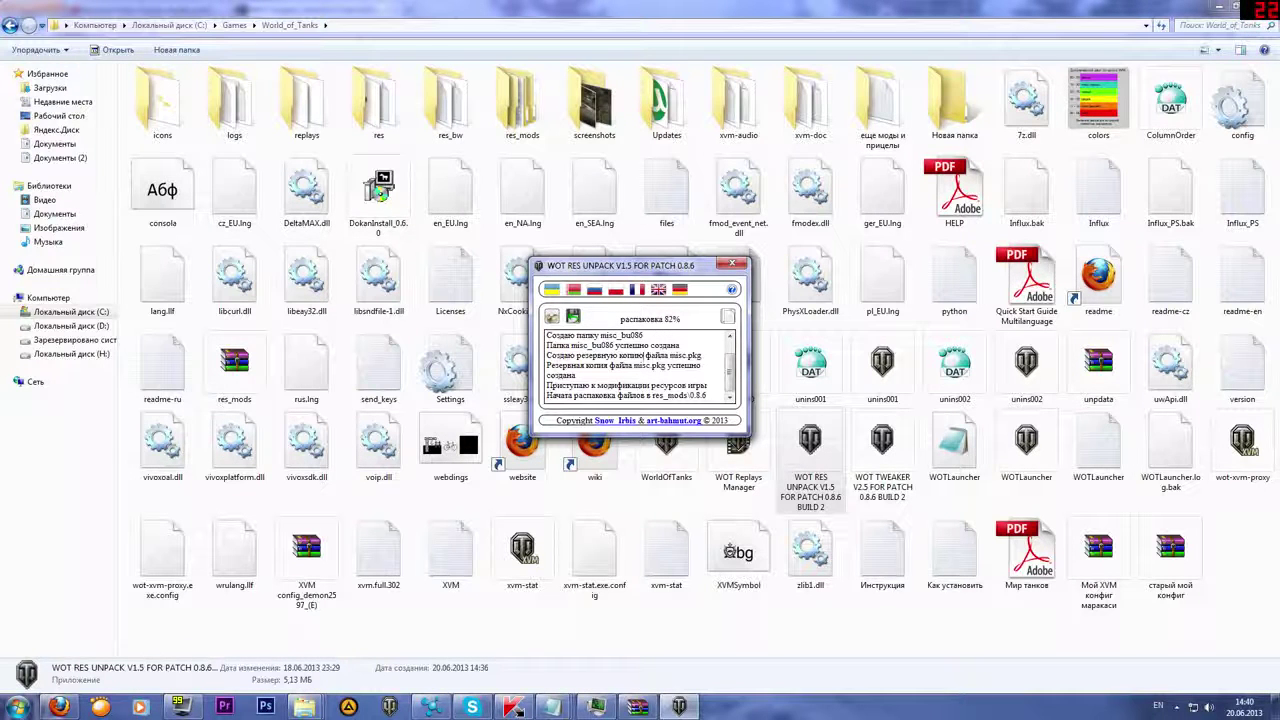
{"action": "left_click_drag", "start_coordinate": [562, 345], "coordinate": [674, 385]}
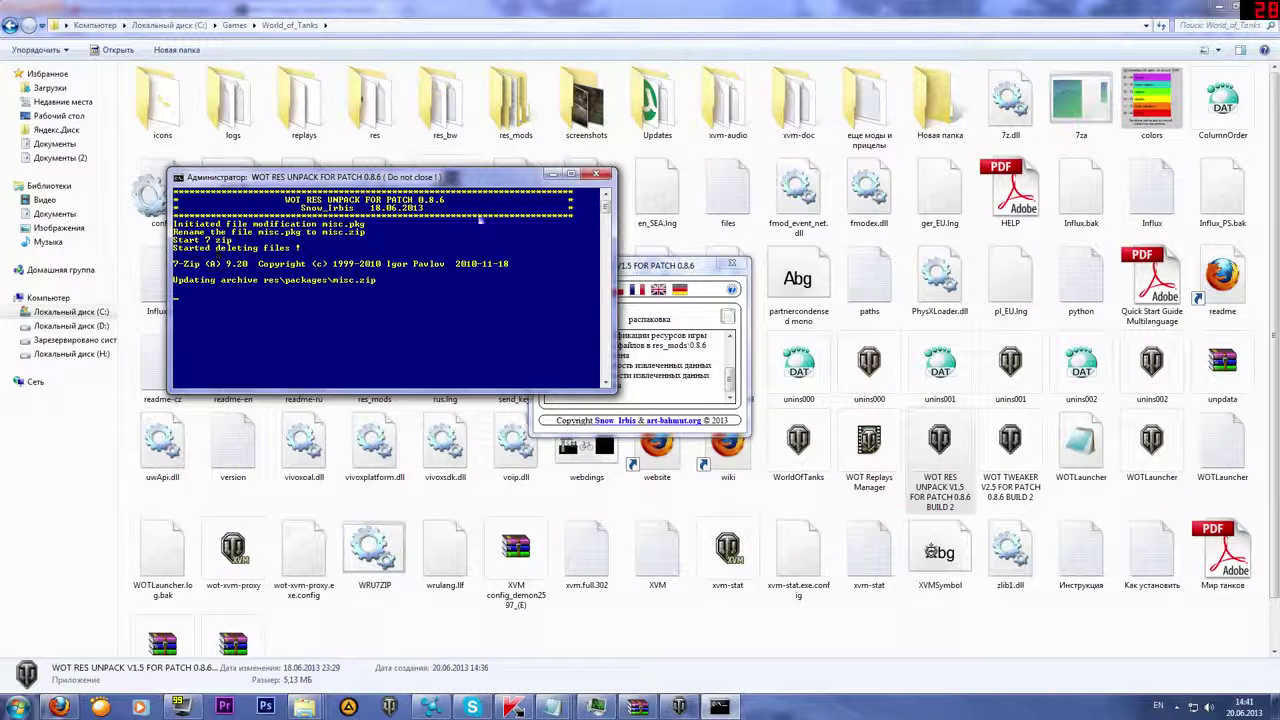
- Acknowledge the completed resource modification and close WOT RES UNPACK
{"action": "left_click", "coordinate": [597, 176]}
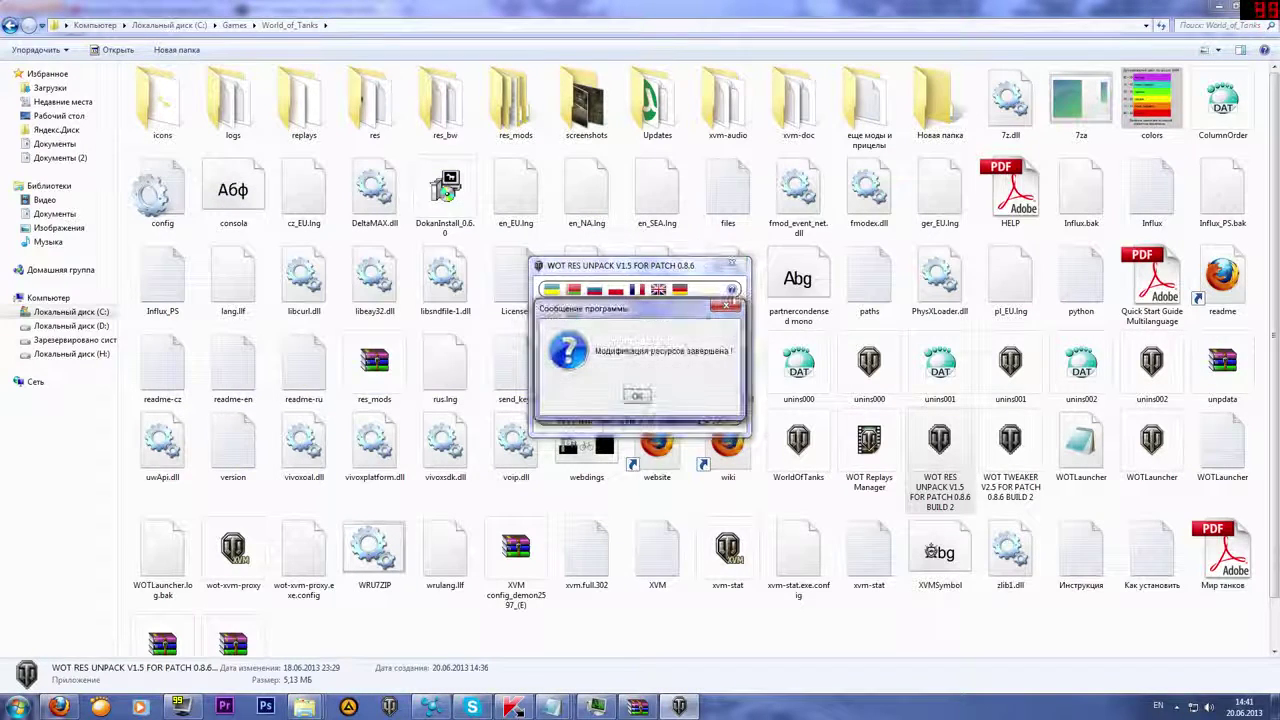
{"action": "left_click", "coordinate": [636, 395]}
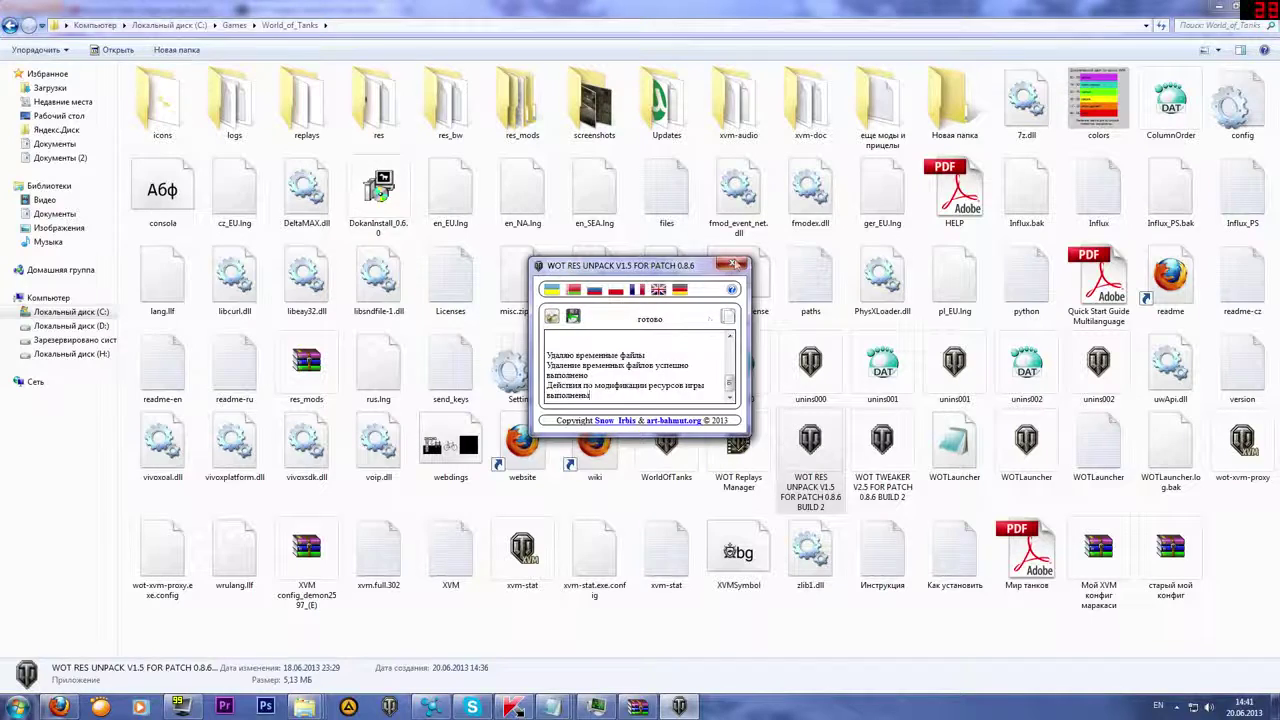
{"action": "left_click", "coordinate": [731, 264]}
- Launch WOT TWEAKER V2.5 FOR PATCH 0.8.6 BUILD 2 and disable the smoke and flame effect when firing
{"action": "left_click", "coordinate": [884, 456]}
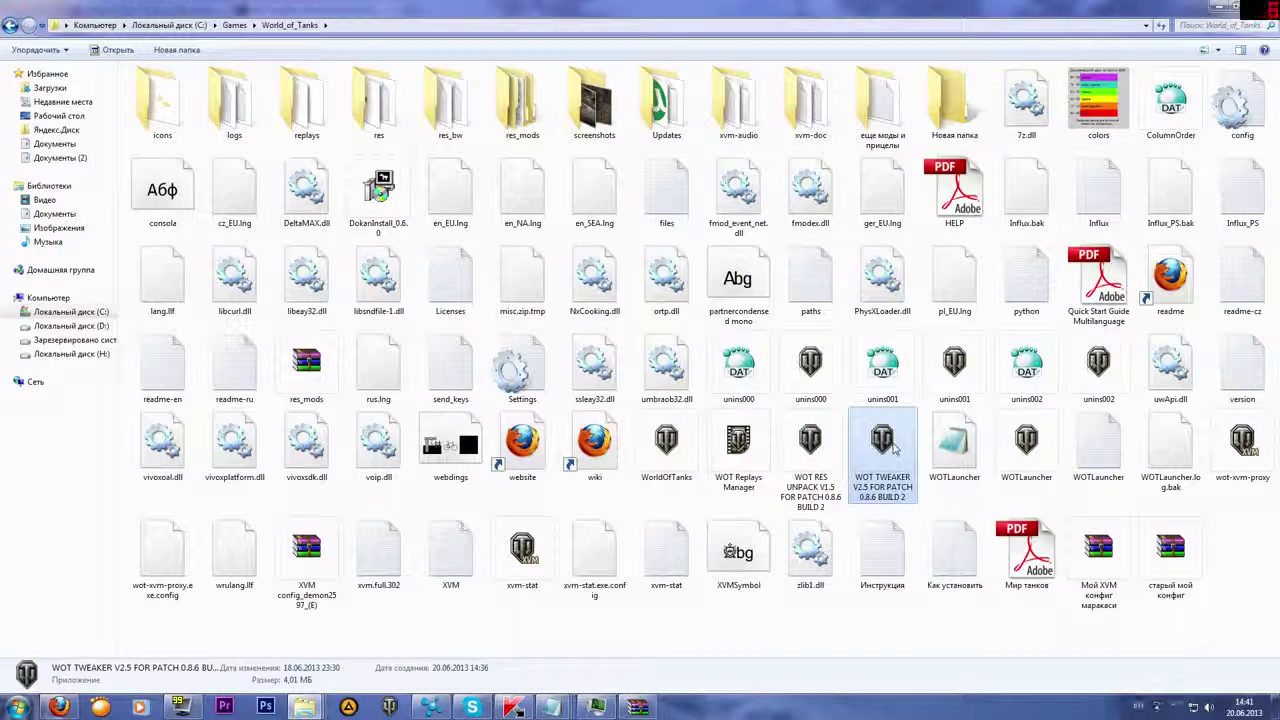
{"action": "double_click", "coordinate": [893, 449]}
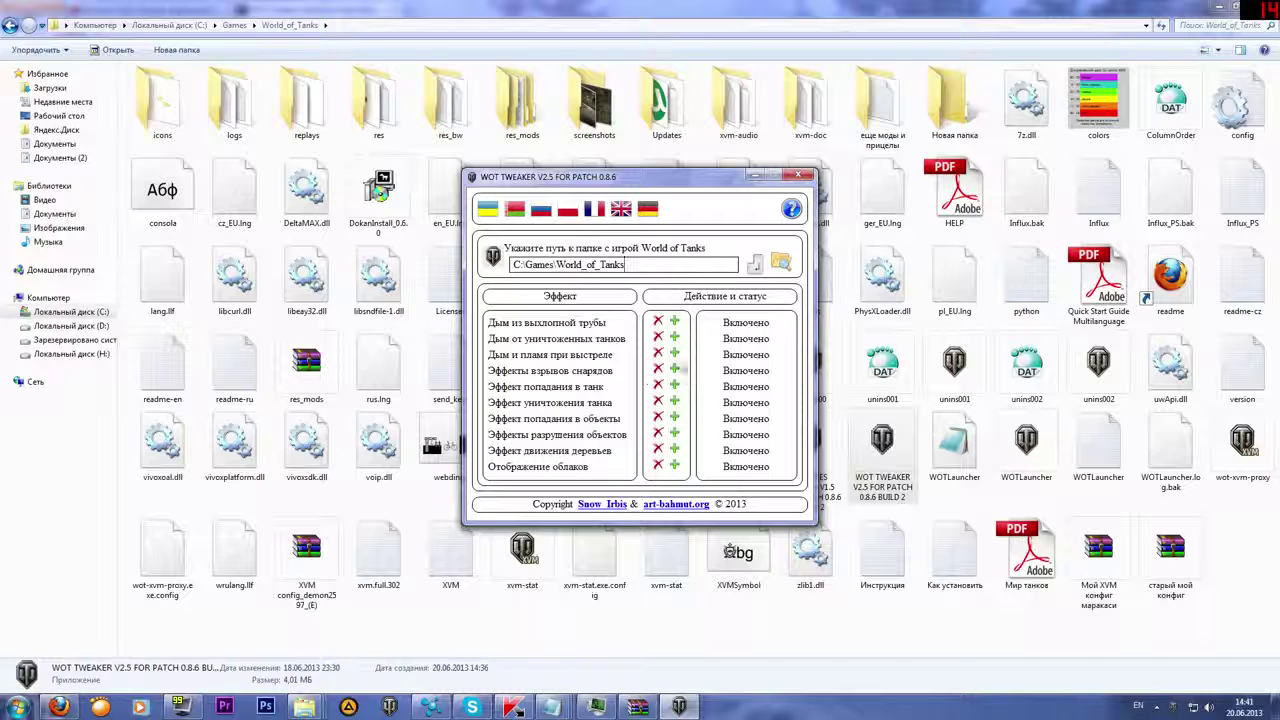
{"action": "left_click", "coordinate": [657, 354]}
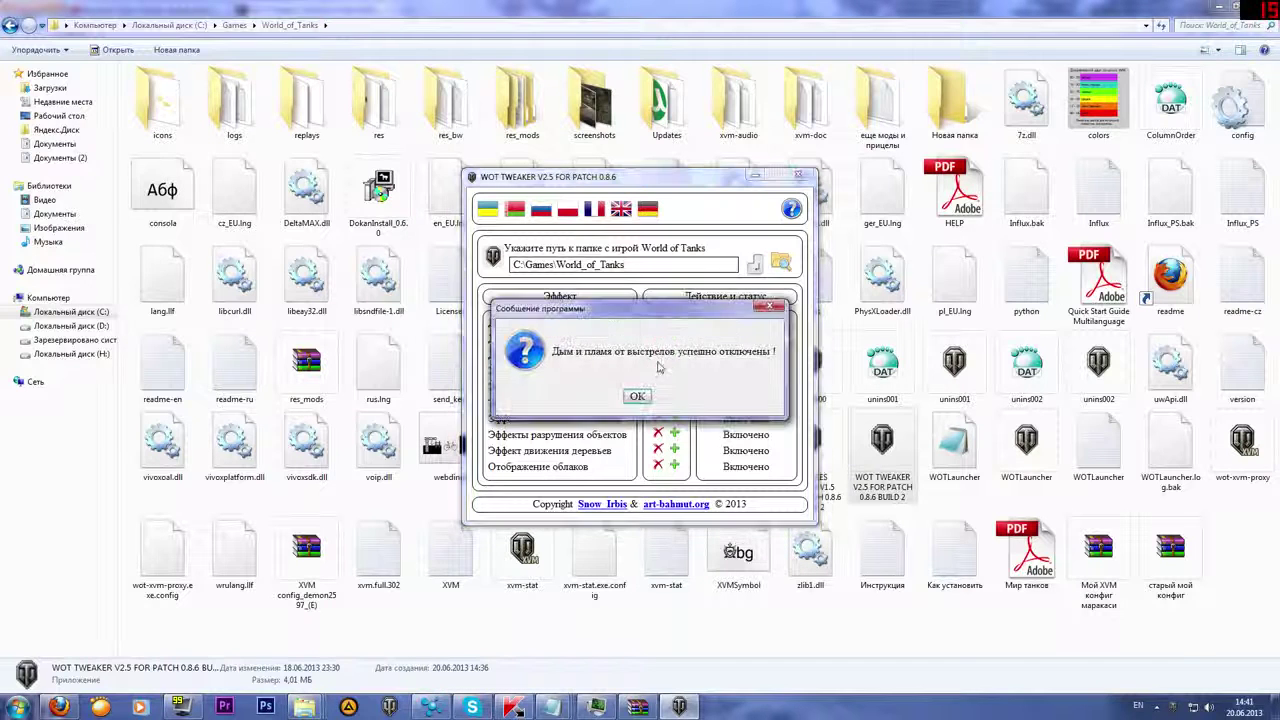
{"action": "left_click", "coordinate": [637, 396]}
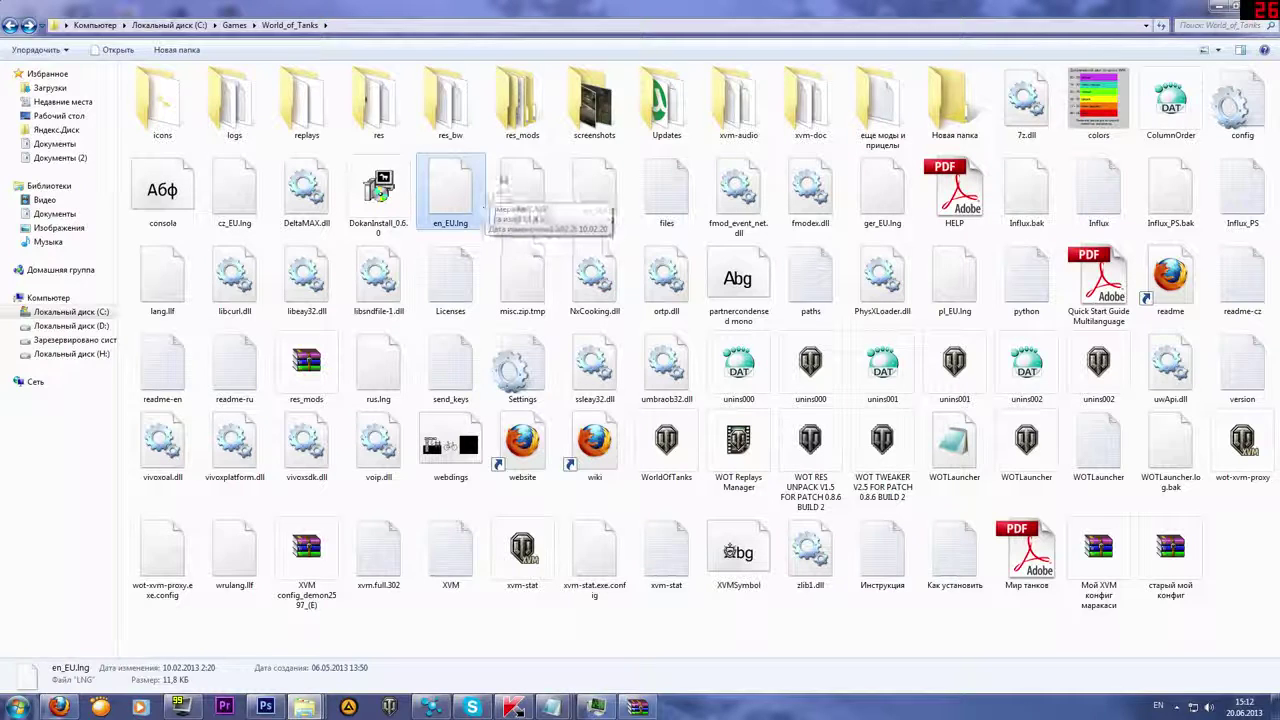
- Open the 0.8.6 folder inside res_mods of the World_of_Tanks folder and highlight all of its contents
{"action": "left_click", "coordinate": [520, 200]}
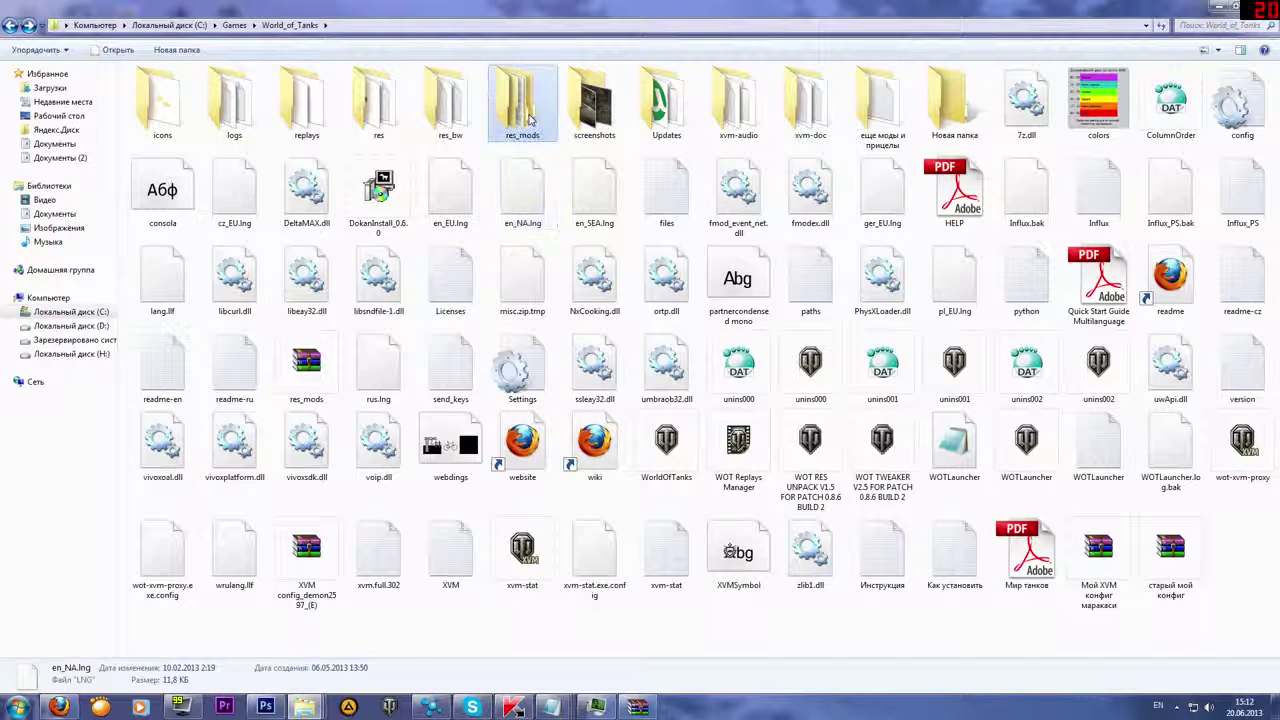
{"action": "double_click", "coordinate": [520, 110]}
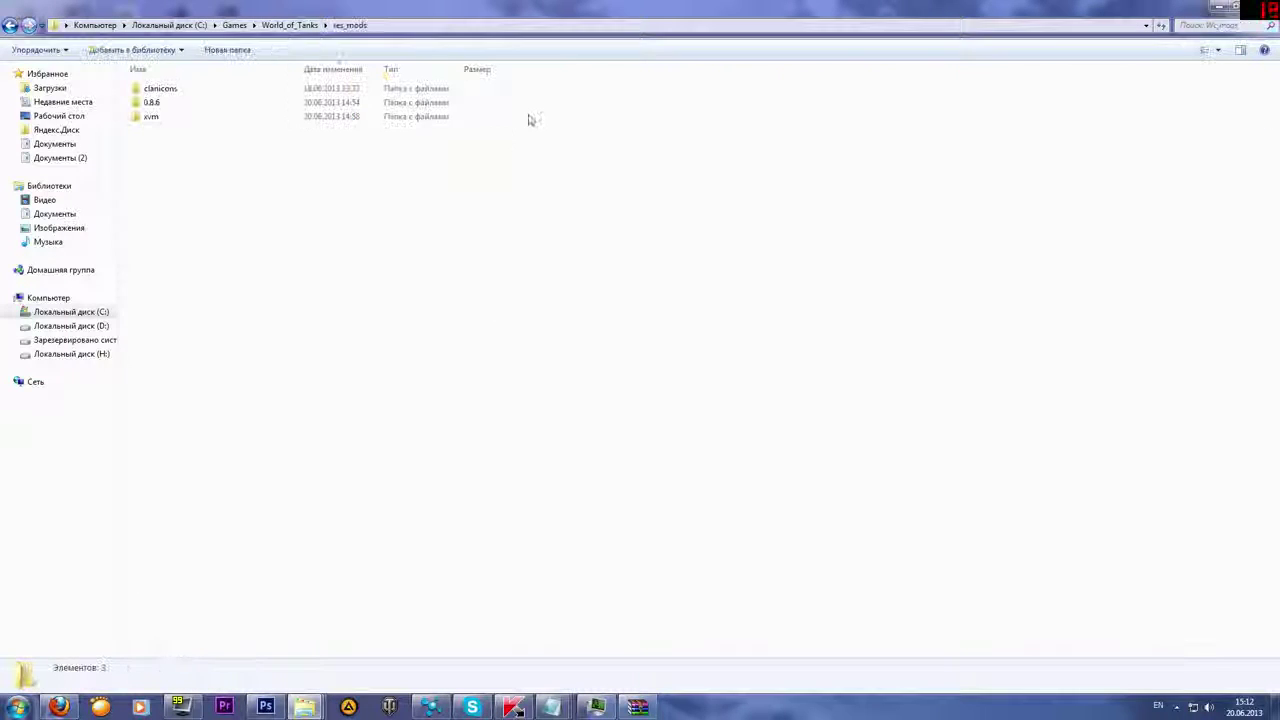
{"action": "left_click", "coordinate": [168, 122]}
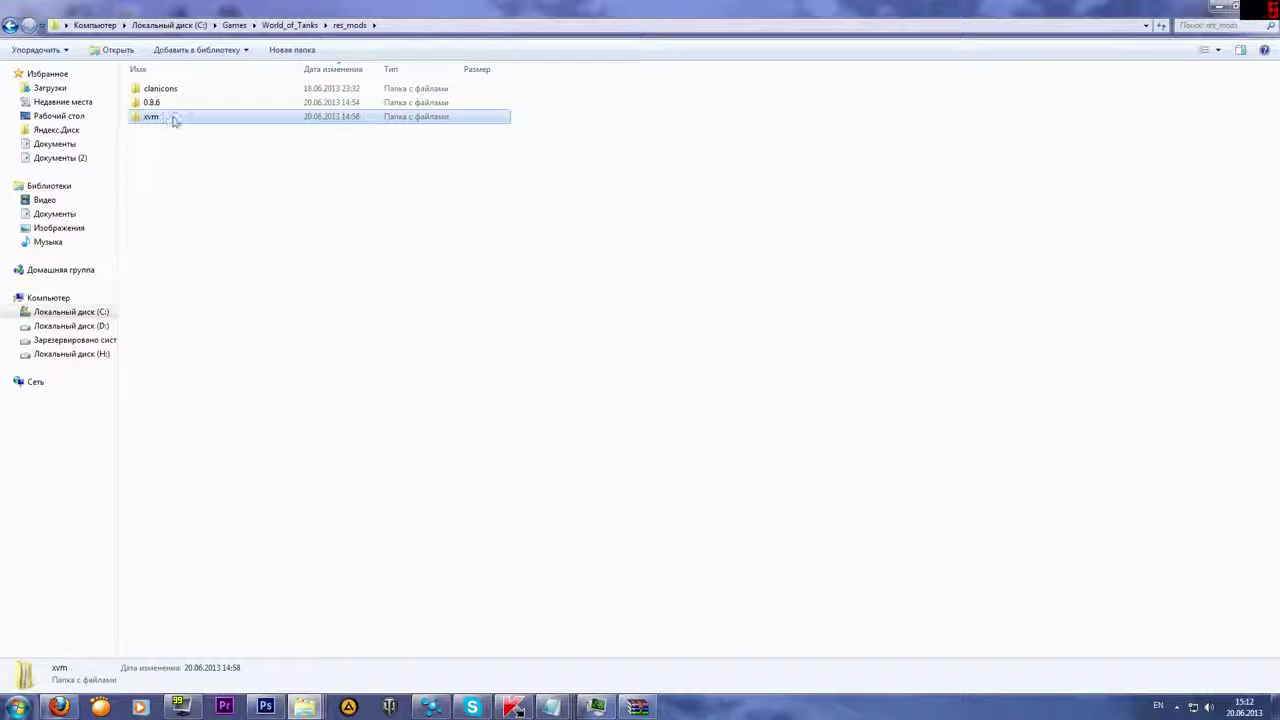
{"action": "left_click", "coordinate": [181, 91]}
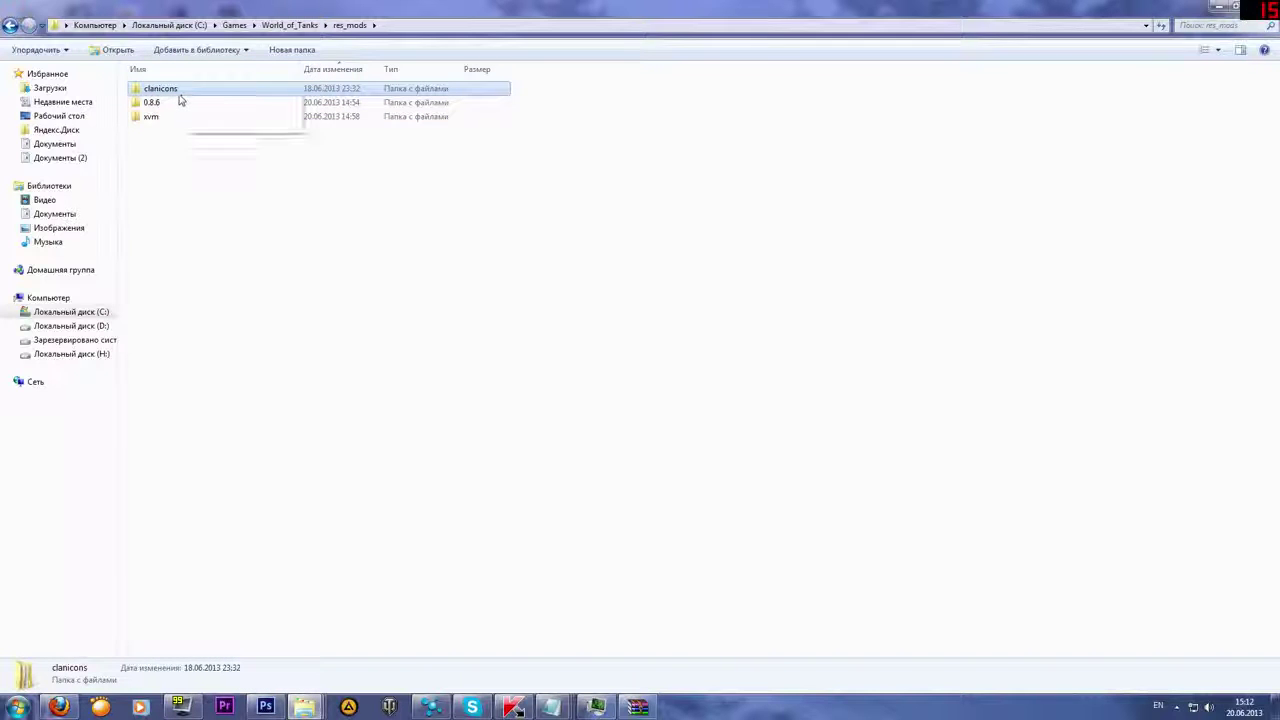
{"action": "double_click", "coordinate": [172, 104]}
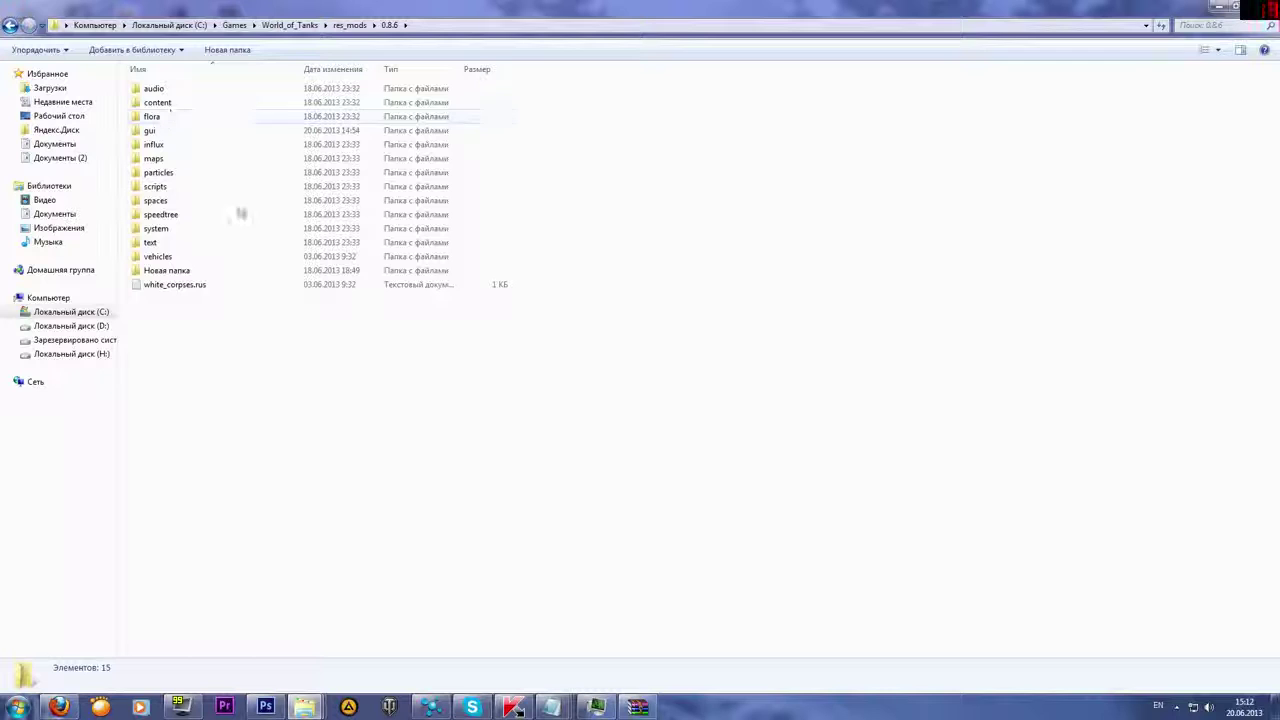
{"action": "left_click_drag", "start_coordinate": [378, 402], "coordinate": [140, 80]}
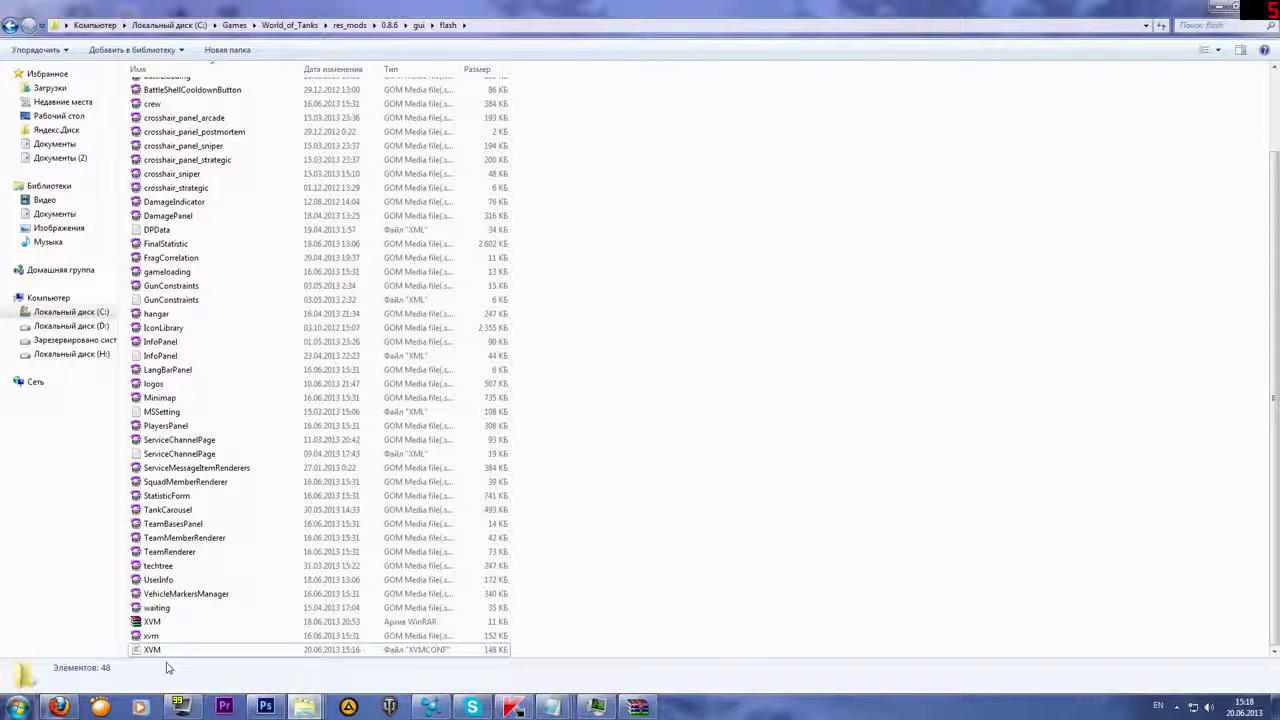
- Open the XVM XVMCONF file from the gui\flash folder in Notepad++ for editing
{"action": "left_click", "coordinate": [160, 650]}
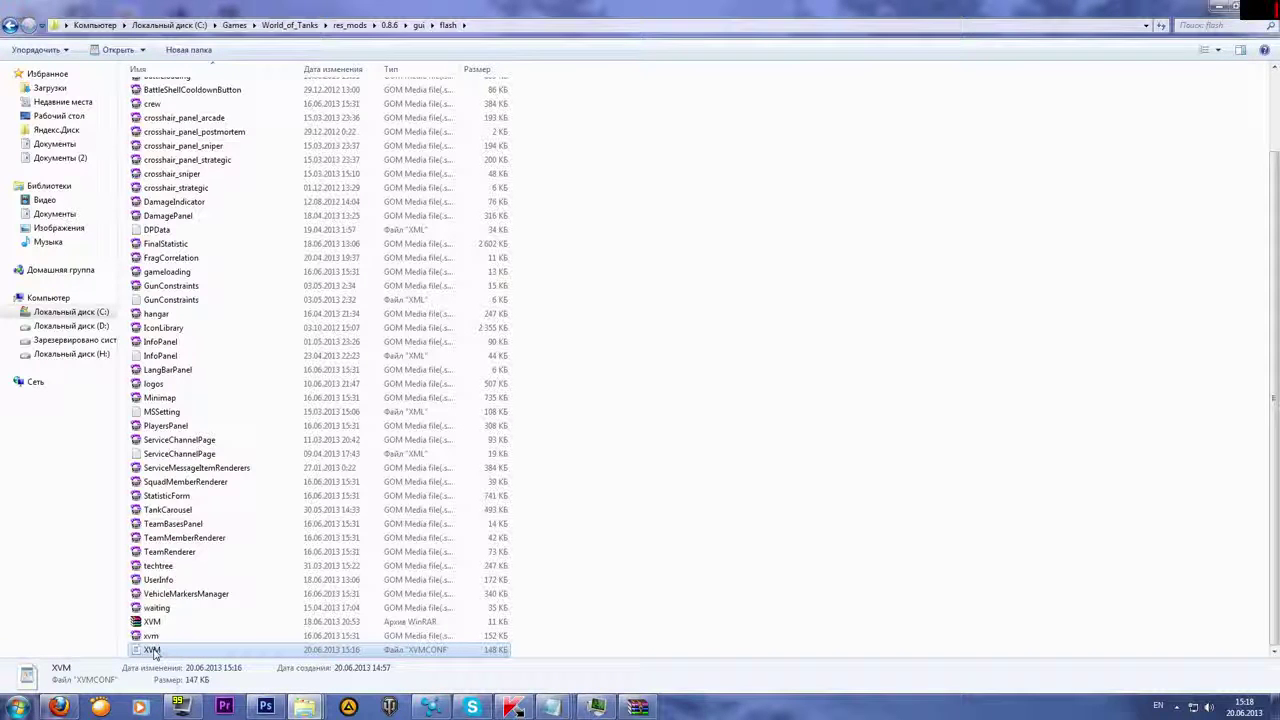
{"action": "right_click", "coordinate": [153, 652]}
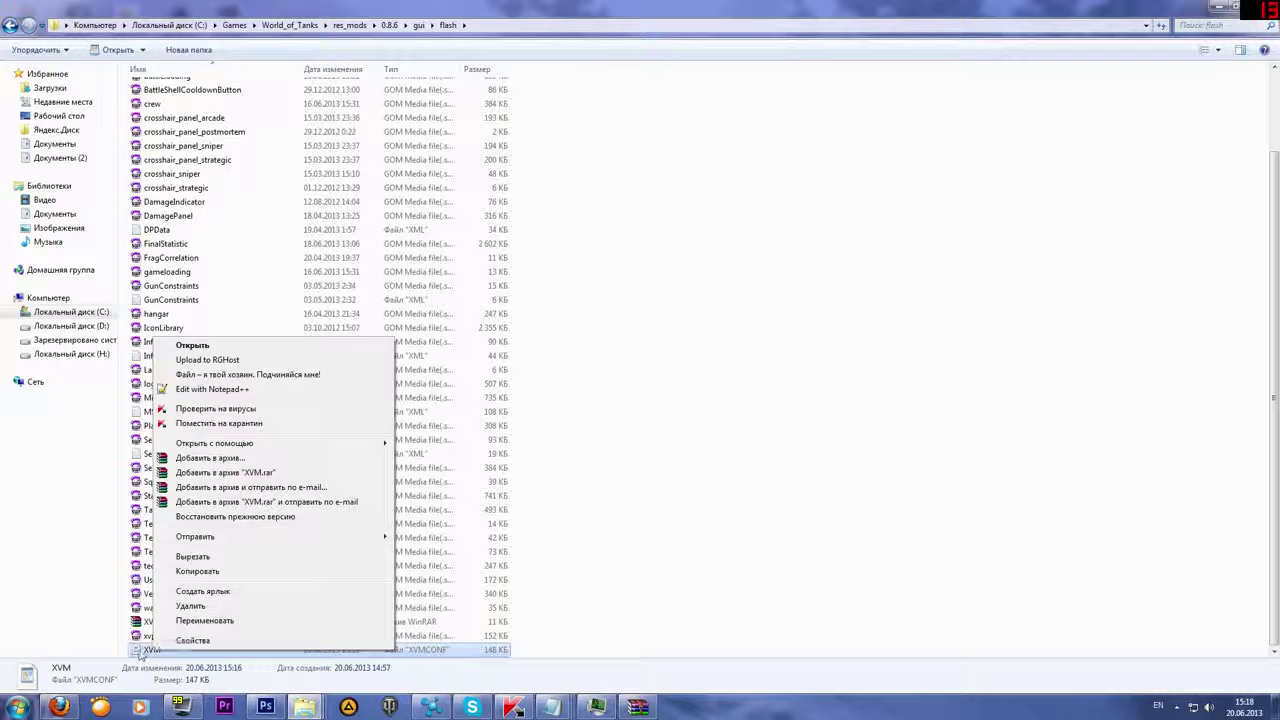
{"action": "left_click", "coordinate": [140, 652]}
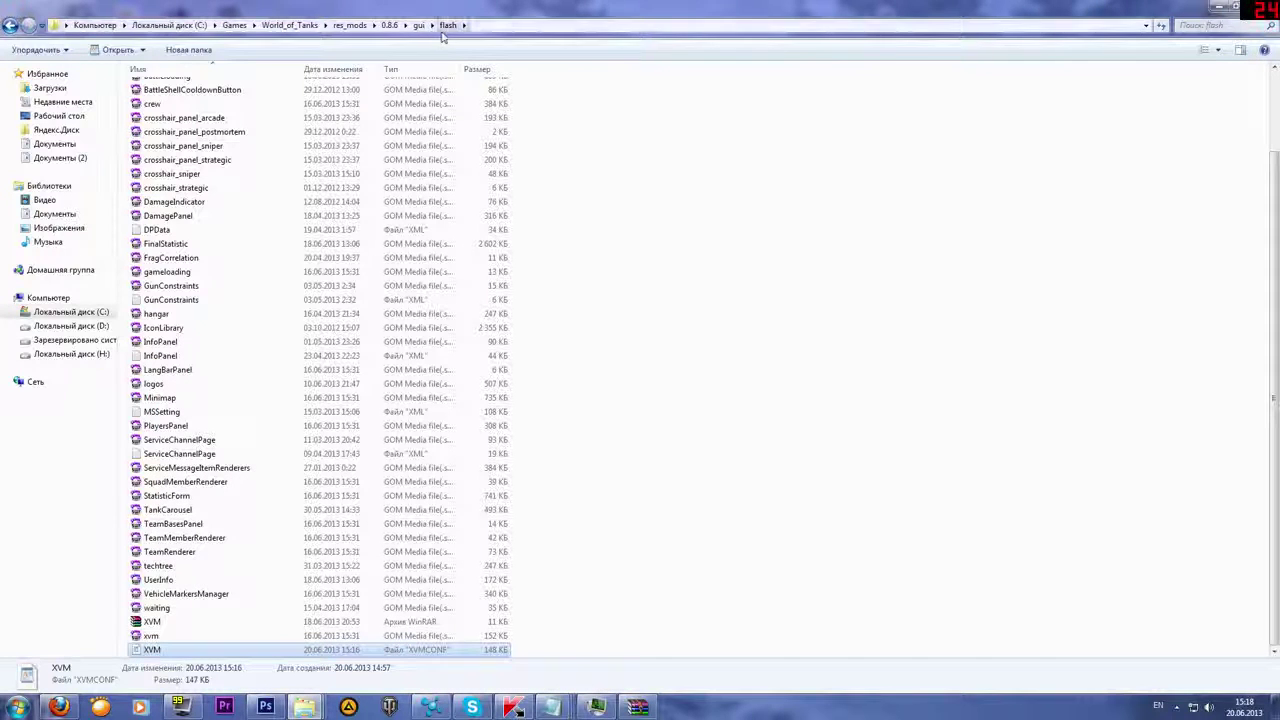
{"action": "right_click", "coordinate": [157, 656]}
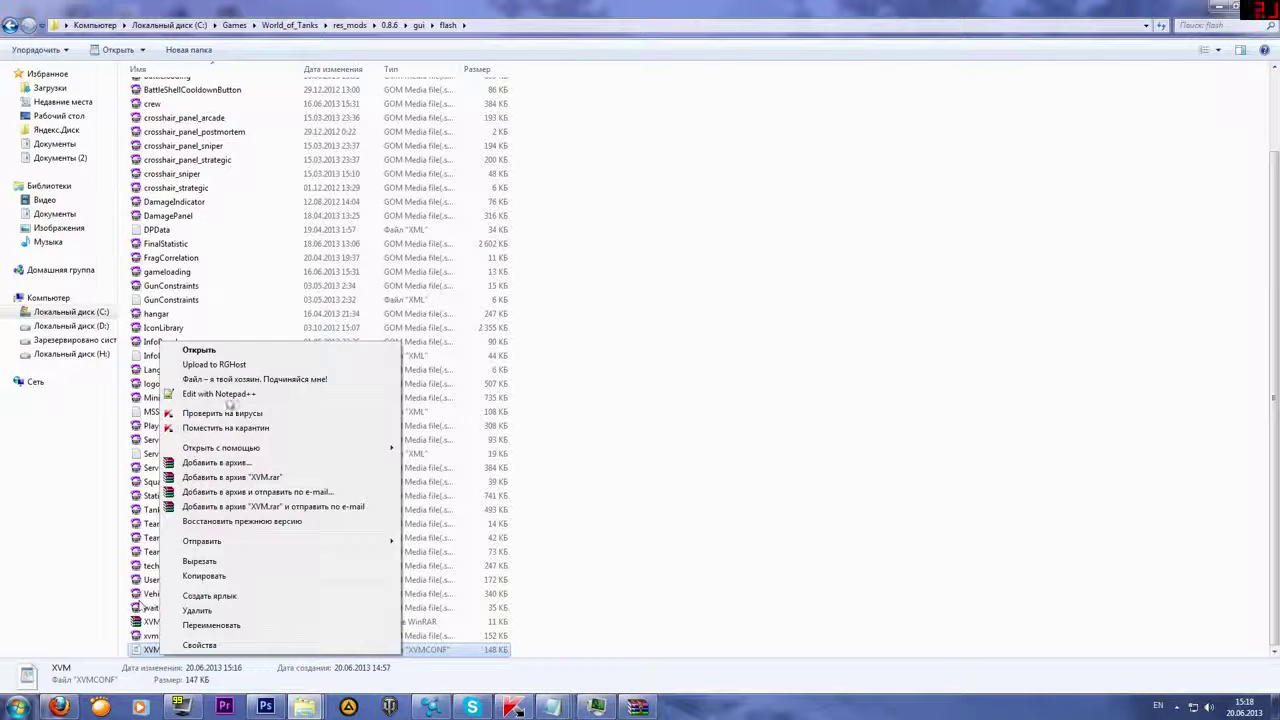
{"action": "left_click", "coordinate": [228, 394]}
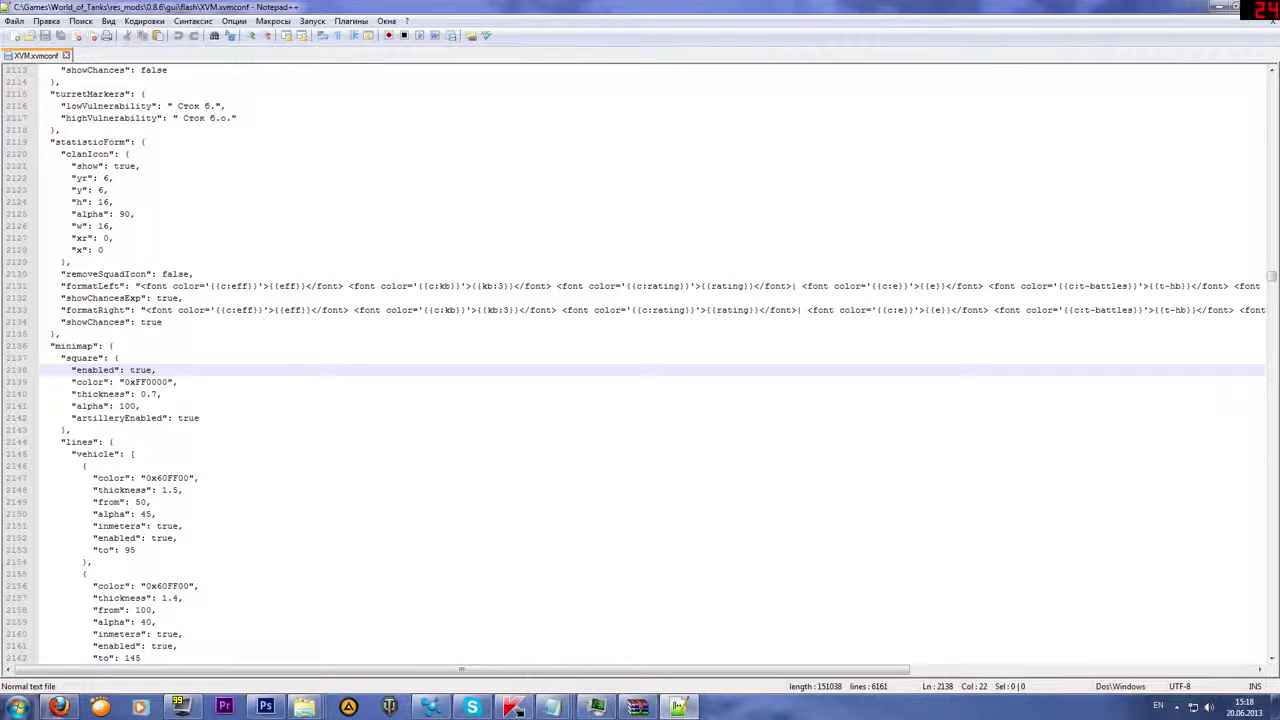
- Search XVM.xvmconf for "square", starting from the first line of the file
{"action": "left_click_drag", "start_coordinate": [147, 94], "coordinate": [188, 105]}
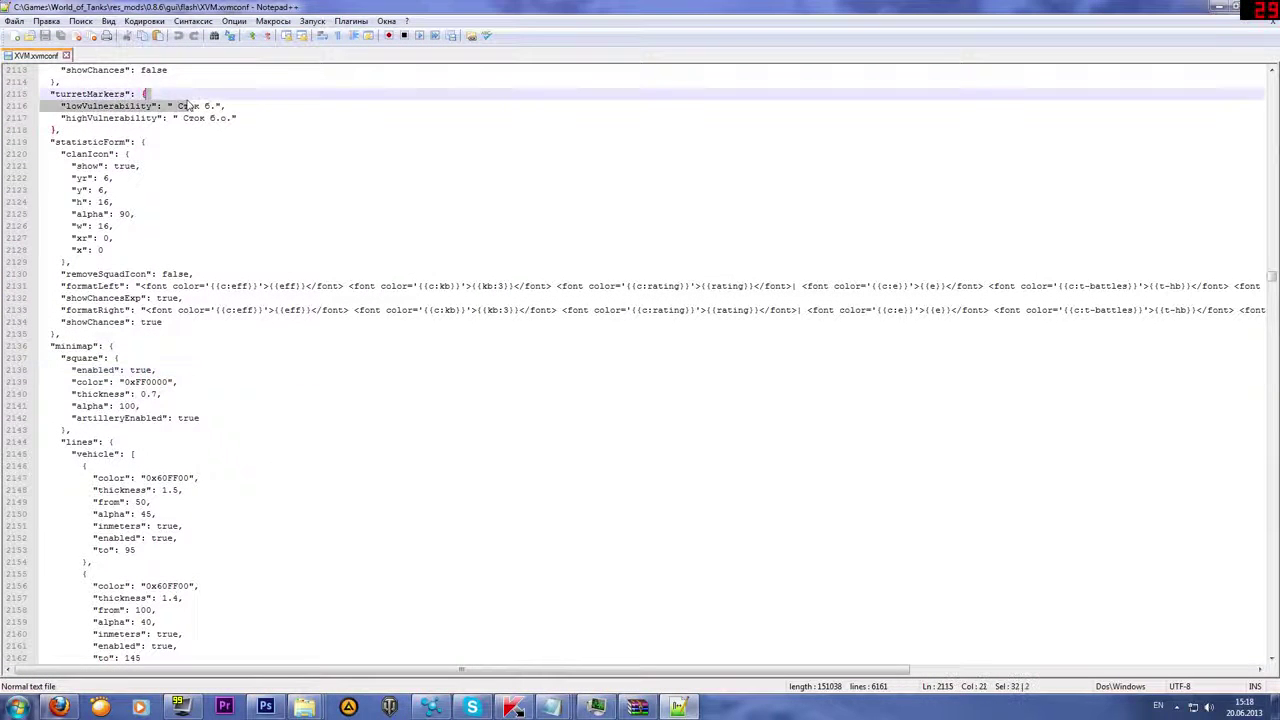
{"action": "scroll", "coordinate": [180, 105], "scroll_direction": "up", "scroll_amount": 8}
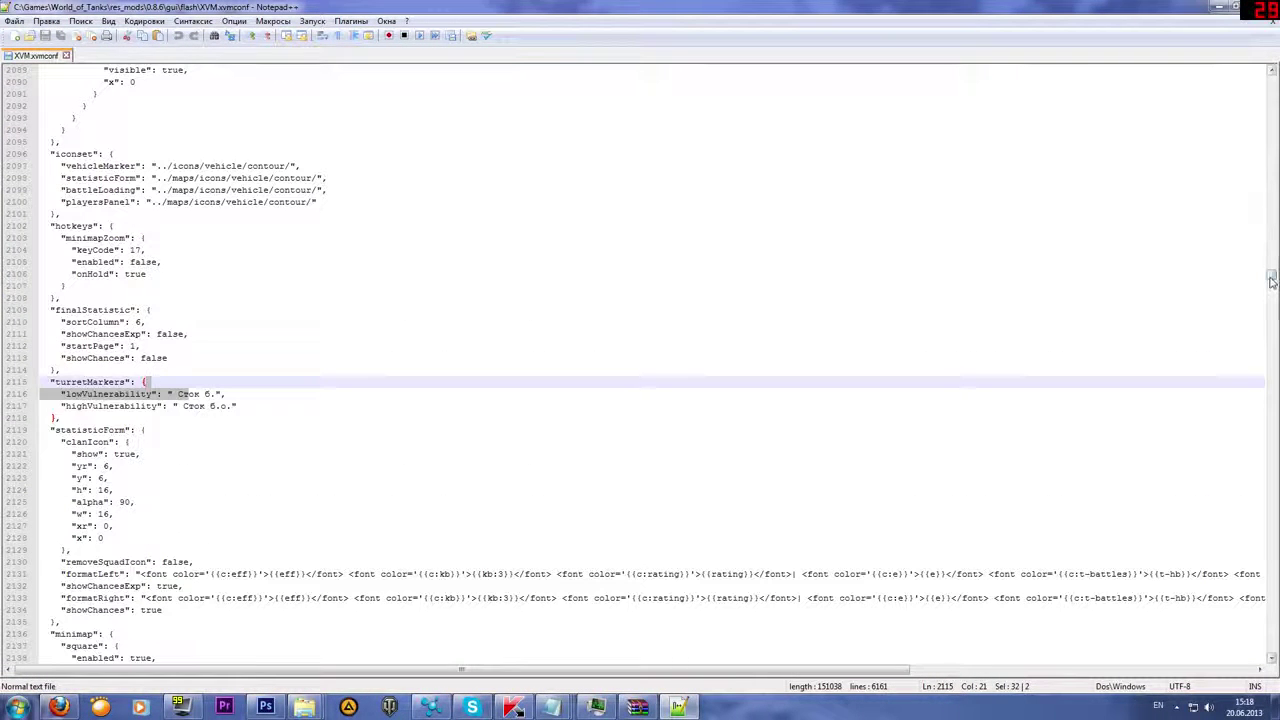
{"action": "left_click_drag", "start_coordinate": [1271, 272], "coordinate": [1255, 80]}
{"action": "left_click", "coordinate": [37, 70]}
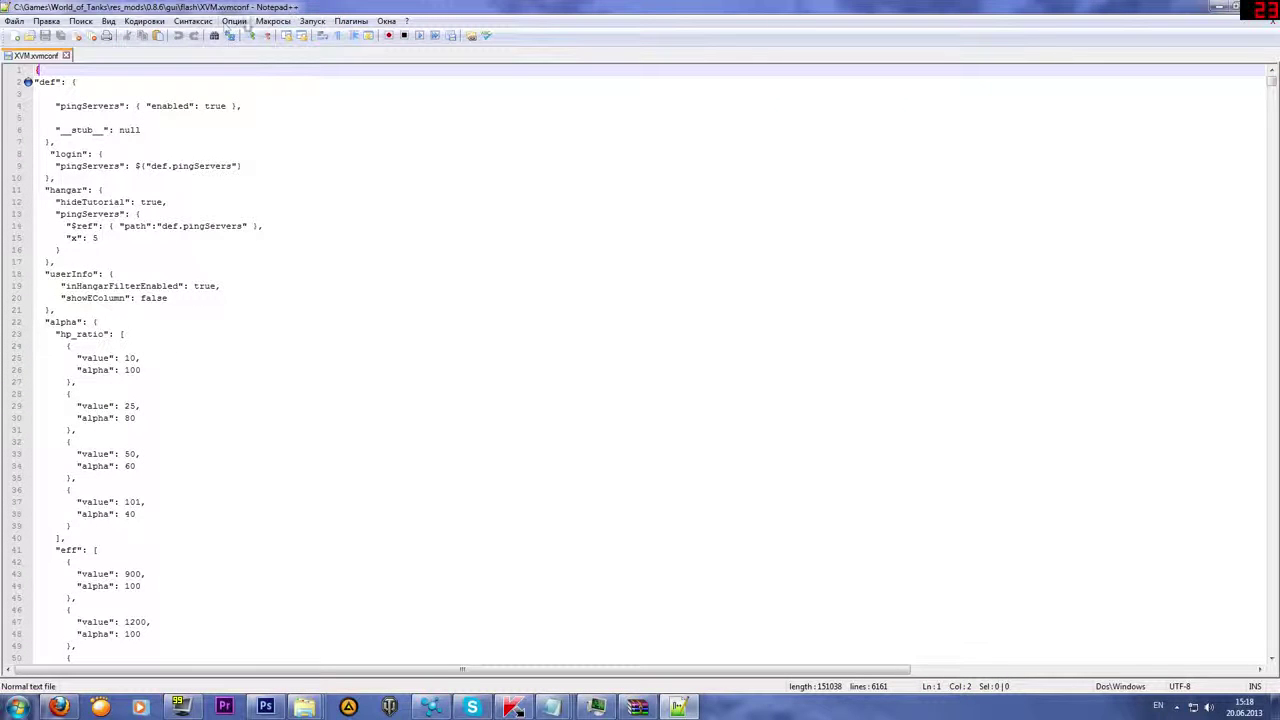
{"action": "left_click", "coordinate": [80, 21]}
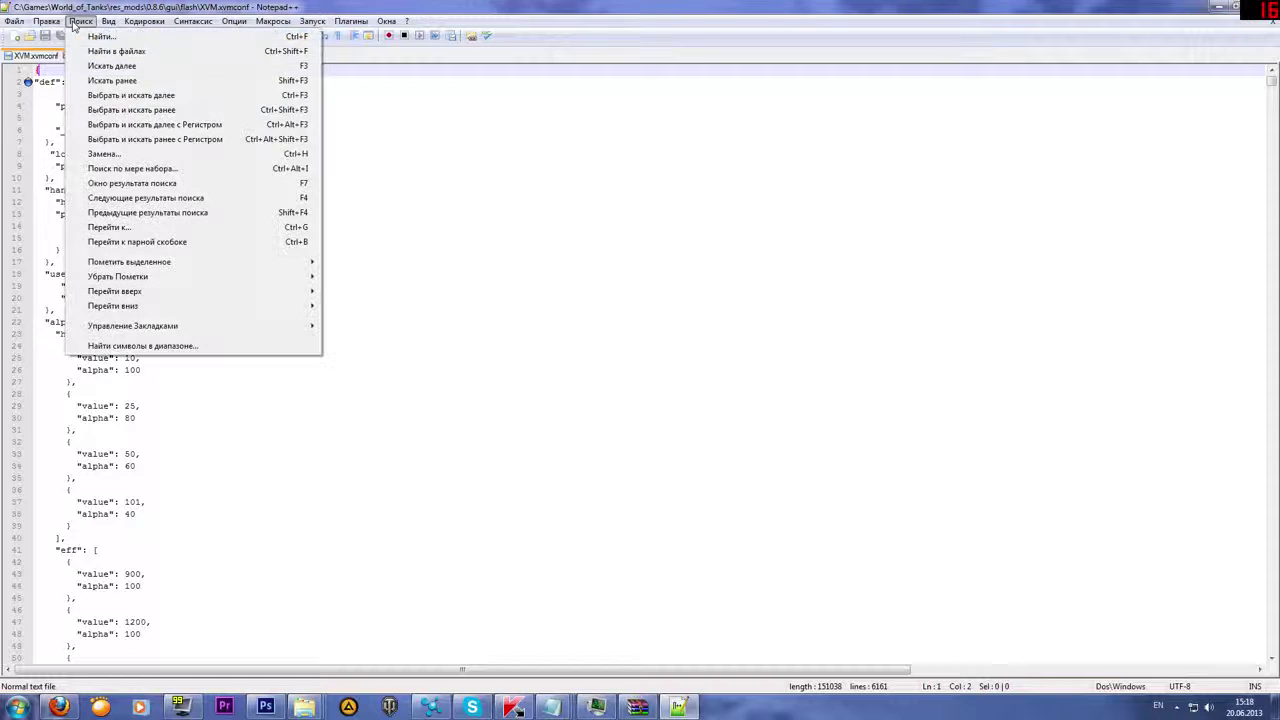
{"action": "left_click", "coordinate": [100, 37]}
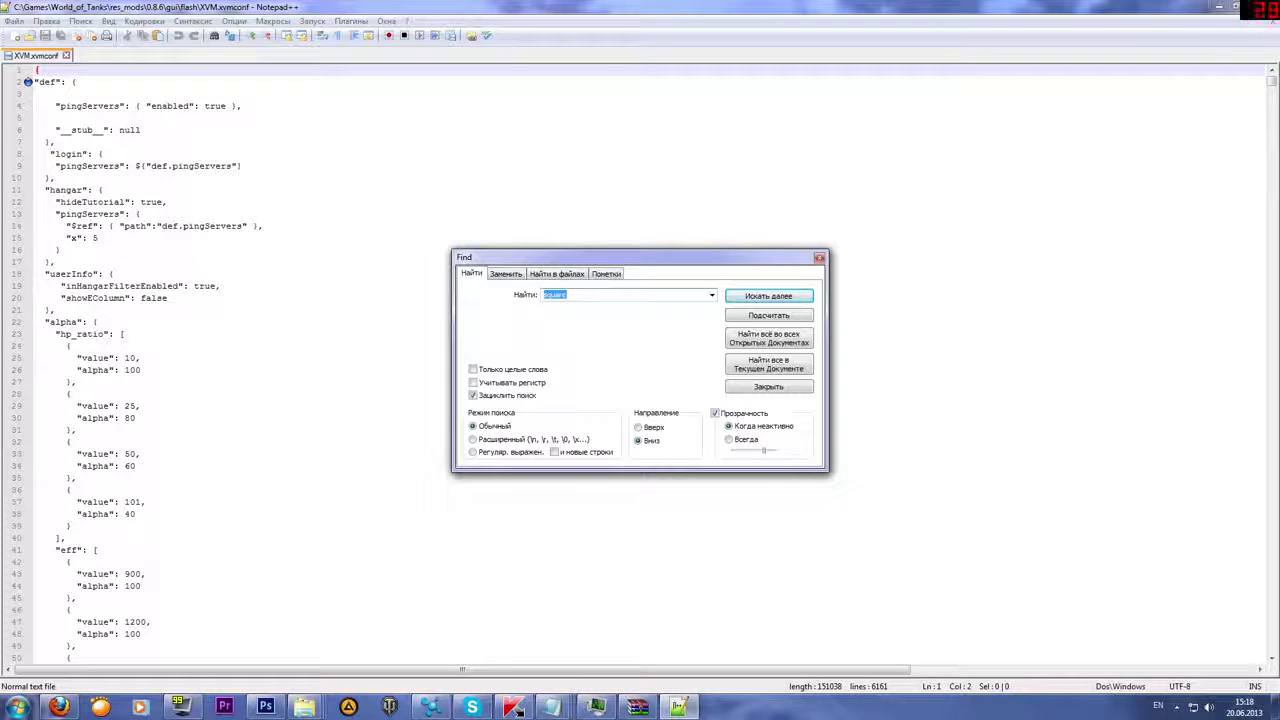
{"action": "left_click", "coordinate": [567, 294]}
{"action": "double_click", "coordinate": [566, 295]}
{"action": "left_click", "coordinate": [567, 294]}
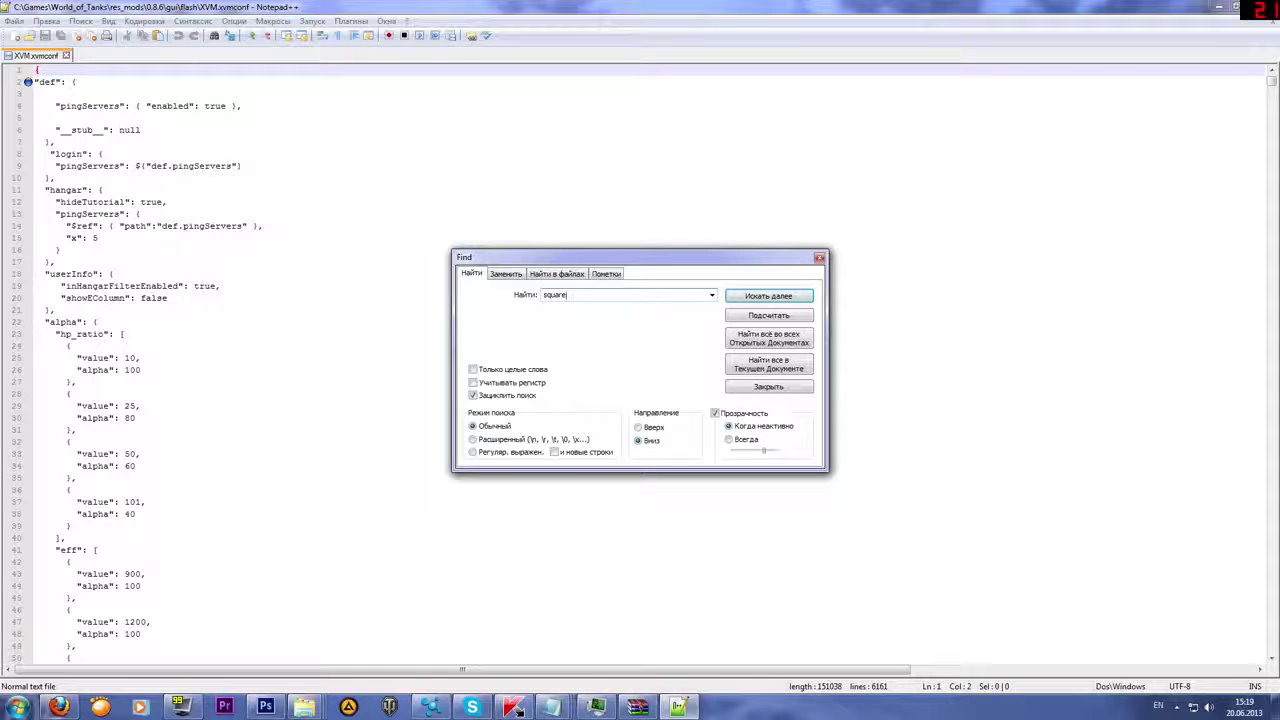
{"action": "left_click", "coordinate": [755, 298]}
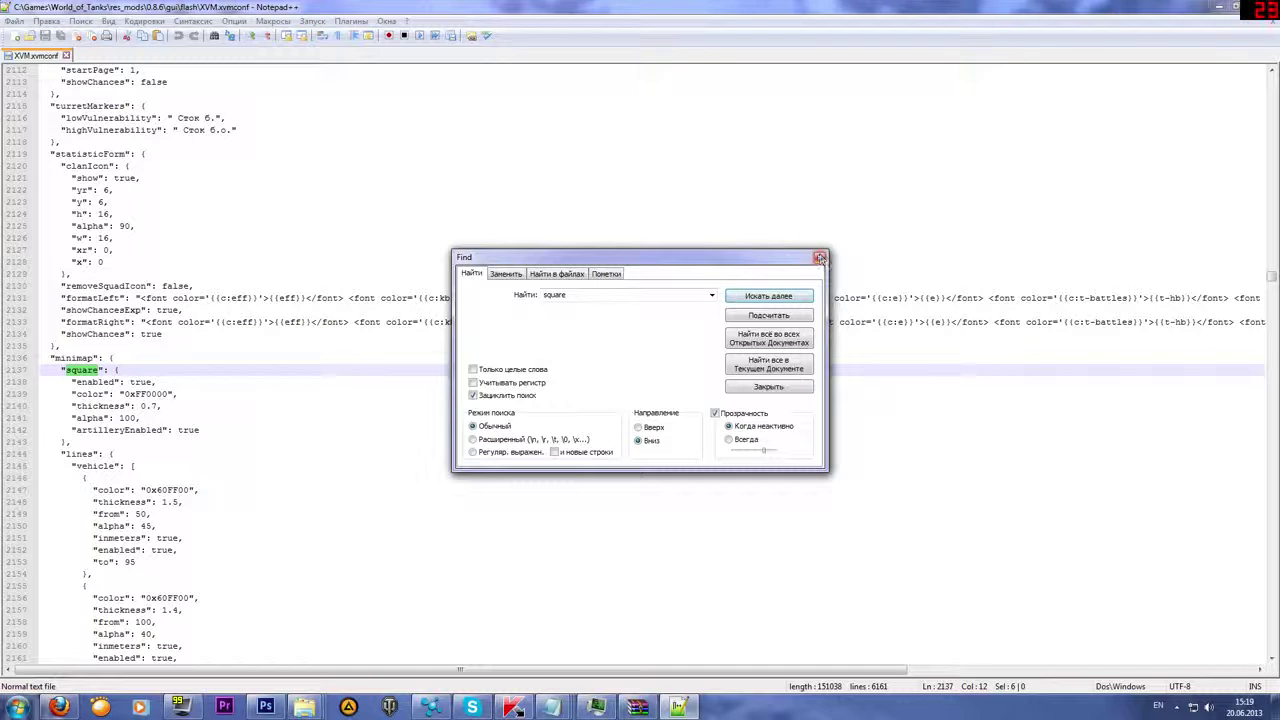
- Highlight the "enabled" setting in the "square" section under "minimap" and close the search dialog
{"action": "left_click", "coordinate": [90, 382]}
{"action": "key", "text": "Up"}
{"action": "key", "text": "Up"}
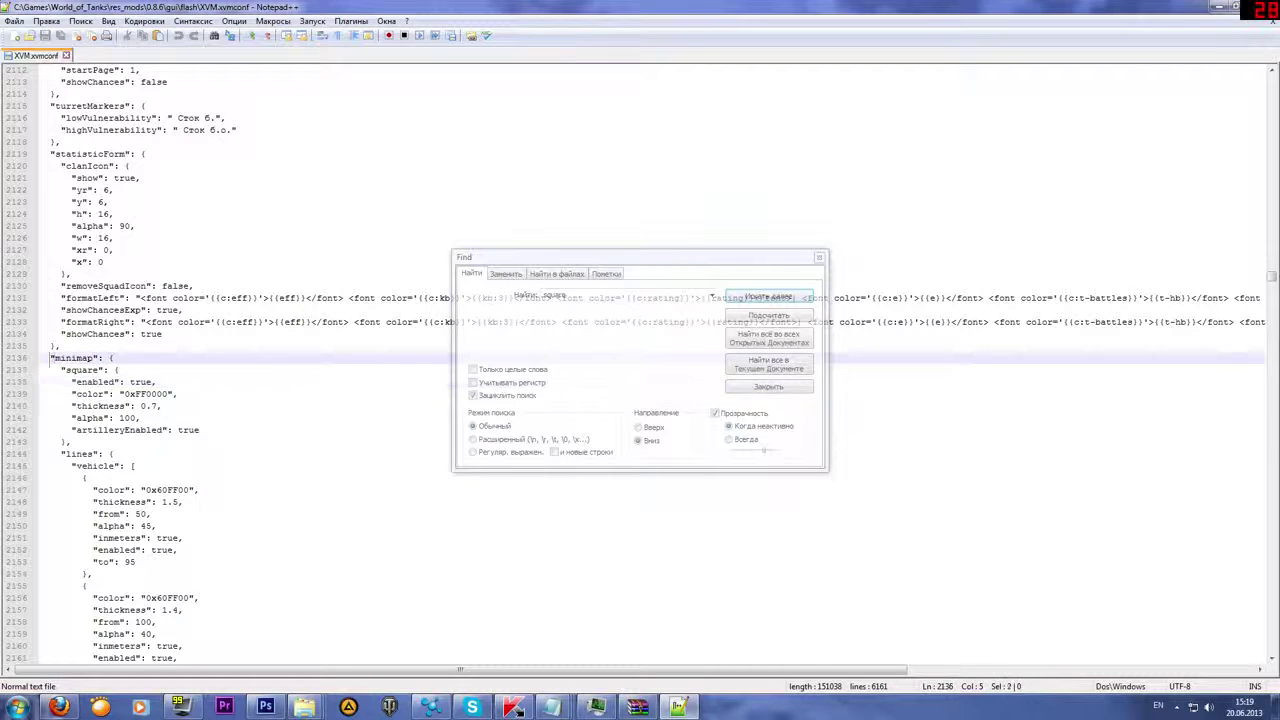
{"action": "key", "text": "Down"}
{"action": "key", "text": "Down"}
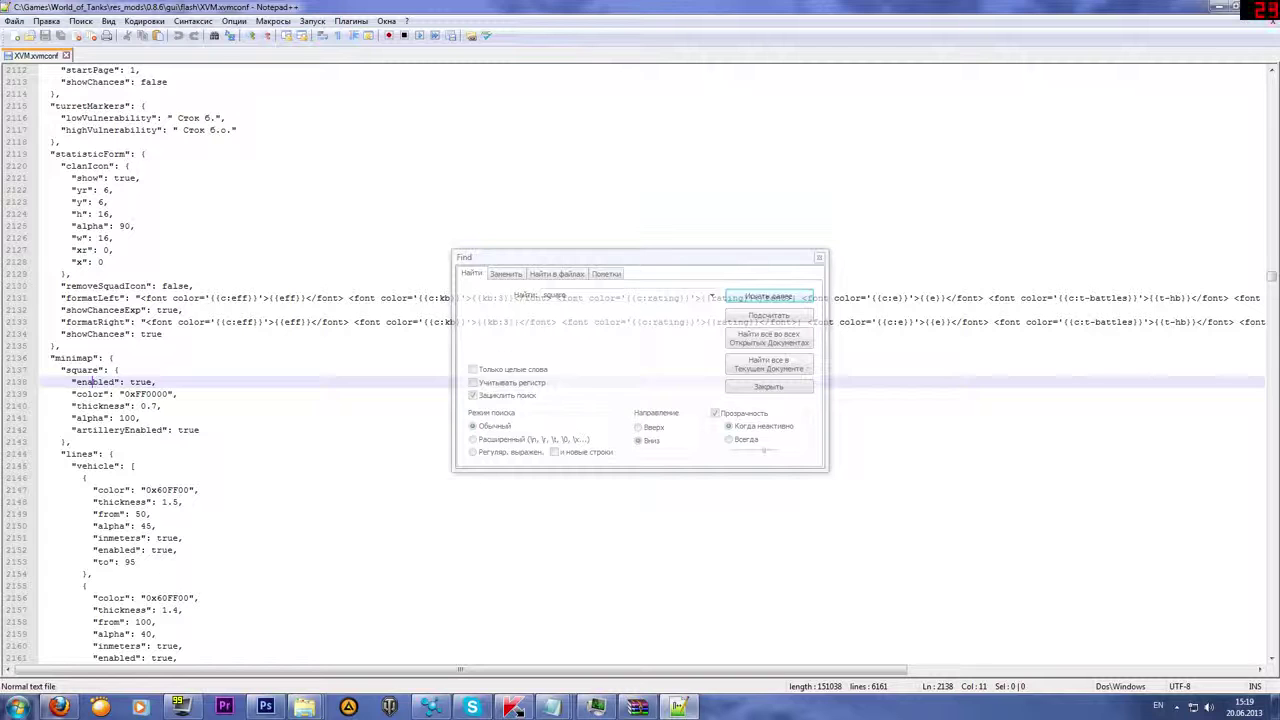
{"action": "key", "text": "Home"}
{"action": "key", "text": "shift+Right"}
{"action": "key", "text": "shift+Right"}
{"action": "key", "text": "shift+Right"}
{"action": "key", "text": "shift+Right"}
{"action": "key", "text": "shift+Right"}
{"action": "key", "text": "shift+Right"}
{"action": "key", "text": "shift+Right"}
{"action": "key", "text": "shift+Right"}
{"action": "key", "text": "shift+Right"}
{"action": "key", "text": "shift+Right"}
{"action": "key", "text": "shift+Right"}
{"action": "key", "text": "shift+Right"}
{"action": "key", "text": "shift+Right"}
{"action": "key", "text": "shift+Right"}
{"action": "key", "text": "shift+Right"}
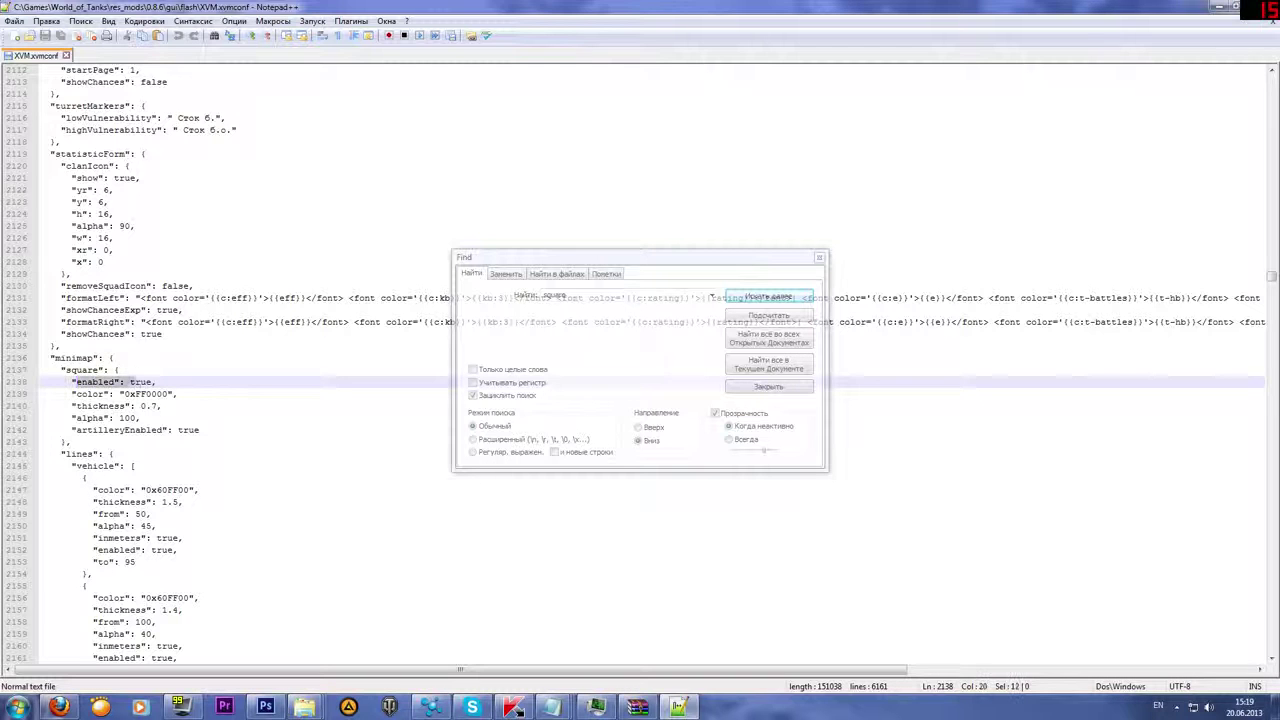
{"action": "left_click", "coordinate": [817, 259]}
- Set "enabled" in the minimap "square" section to false by copying the value from "removeSquadIcon", and save the file
{"action": "left_click", "coordinate": [130, 382]}
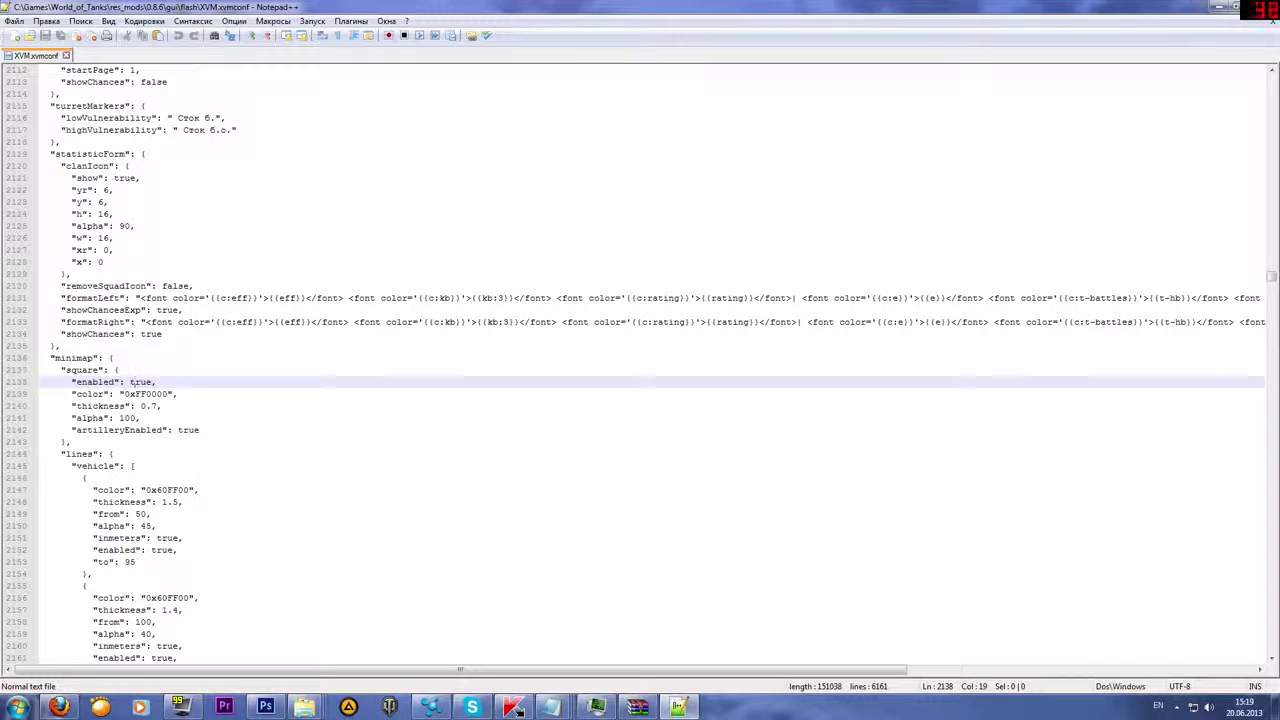
{"action": "double_click", "coordinate": [176, 286]}
{"action": "right_click", "coordinate": [176, 287]}
{"action": "left_click", "coordinate": [207, 304]}
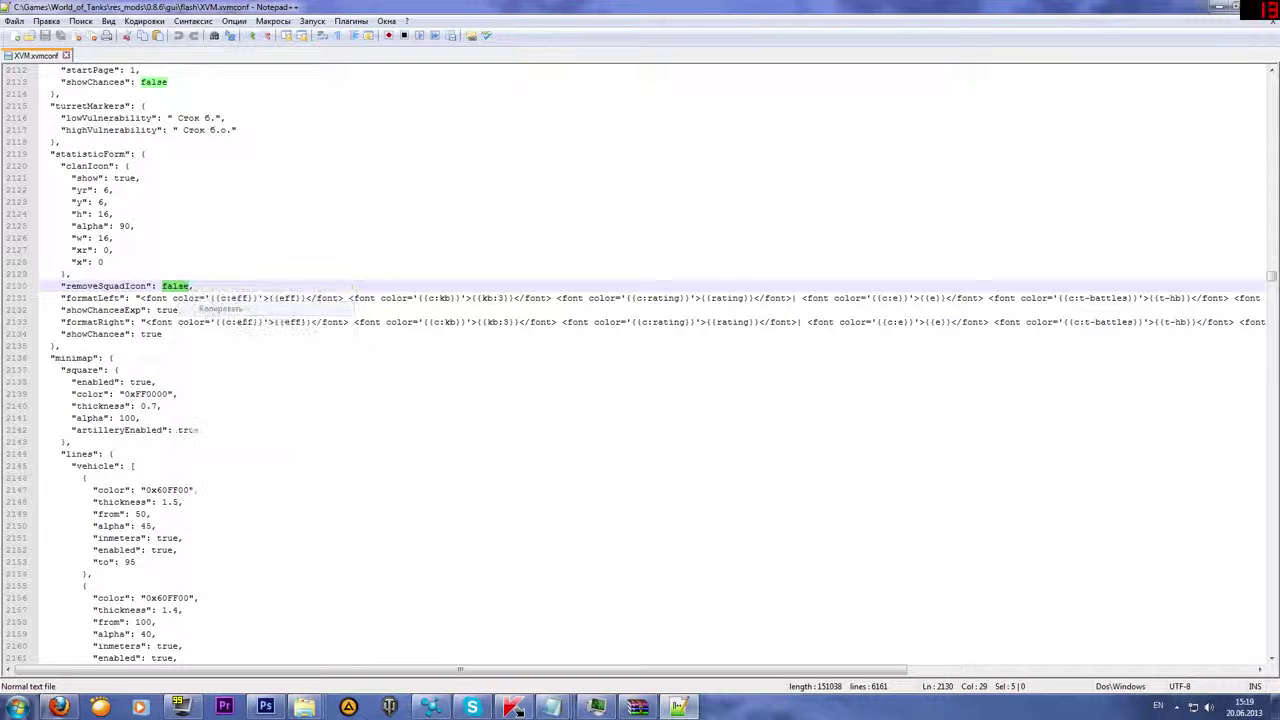
{"action": "double_click", "coordinate": [140, 382]}
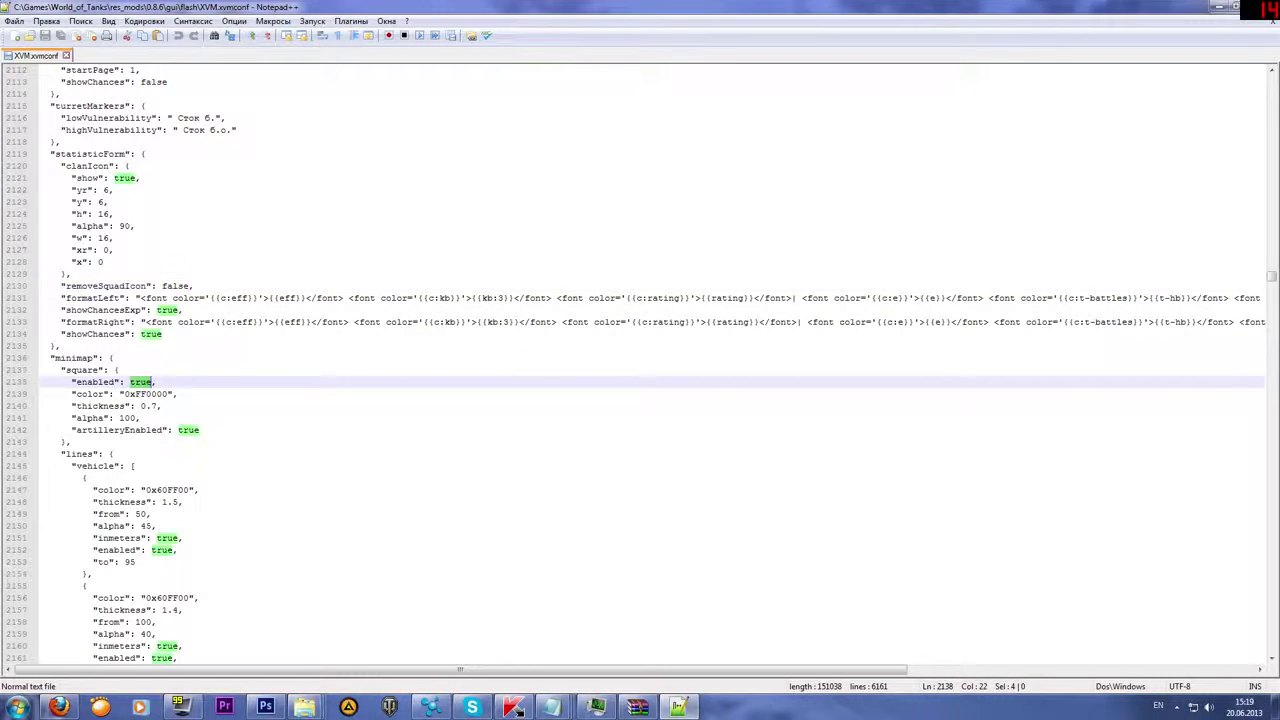
{"action": "right_click", "coordinate": [144, 383]}
{"action": "left_click", "coordinate": [176, 421]}
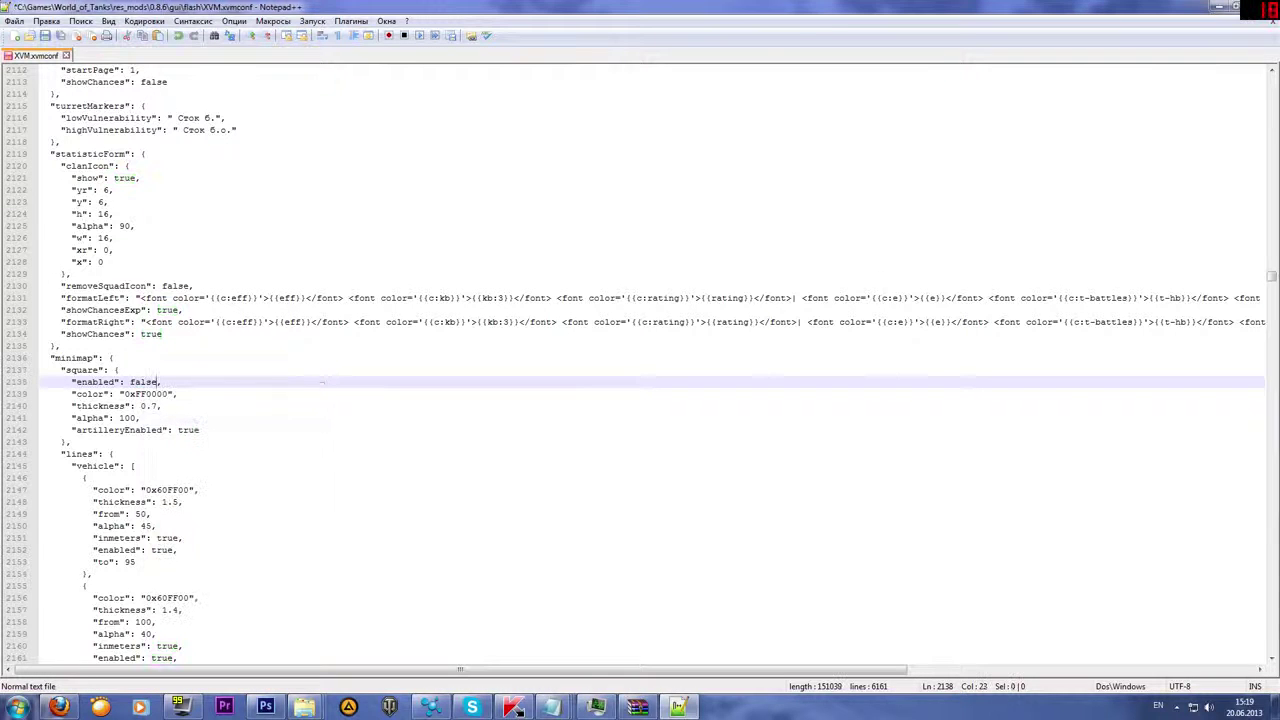
{"action": "left_click", "coordinate": [45, 36]}
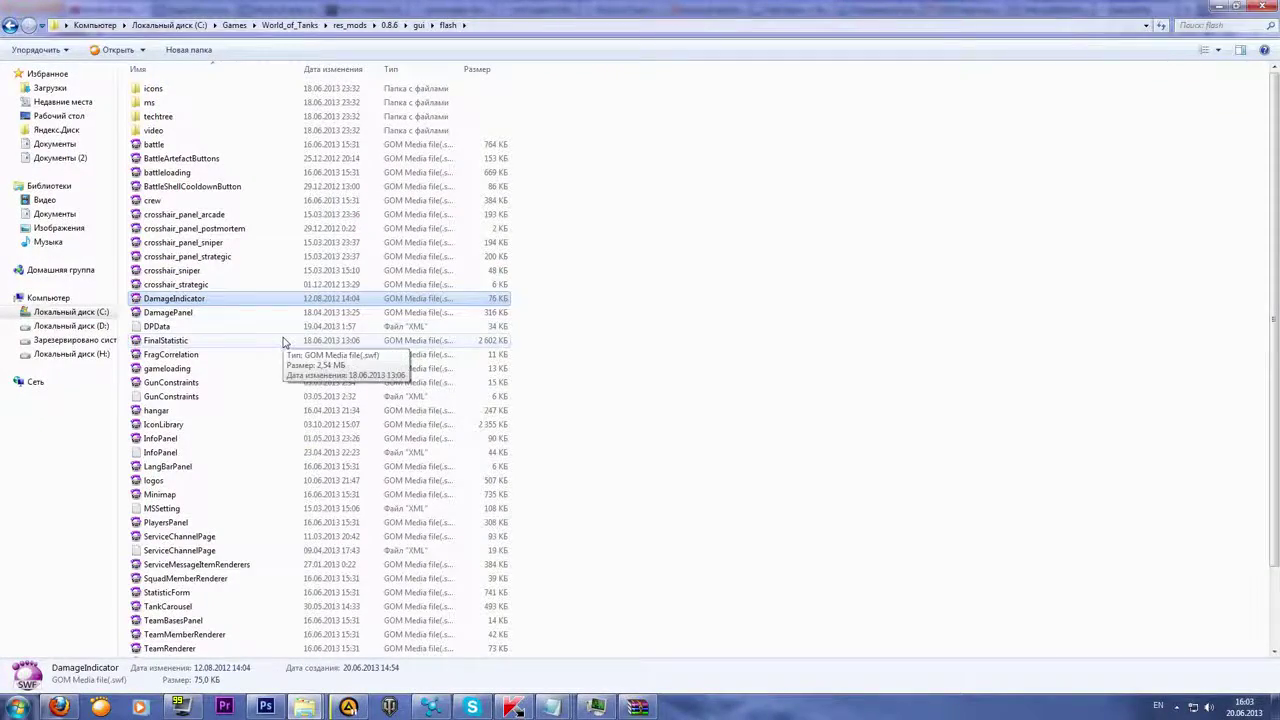
- Delete the DamageIndicator file from the gui\flash folder inside 0.8.6 and confirm the removal
{"action": "left_click", "coordinate": [223, 313]}
{"action": "left_click", "coordinate": [180, 301]}
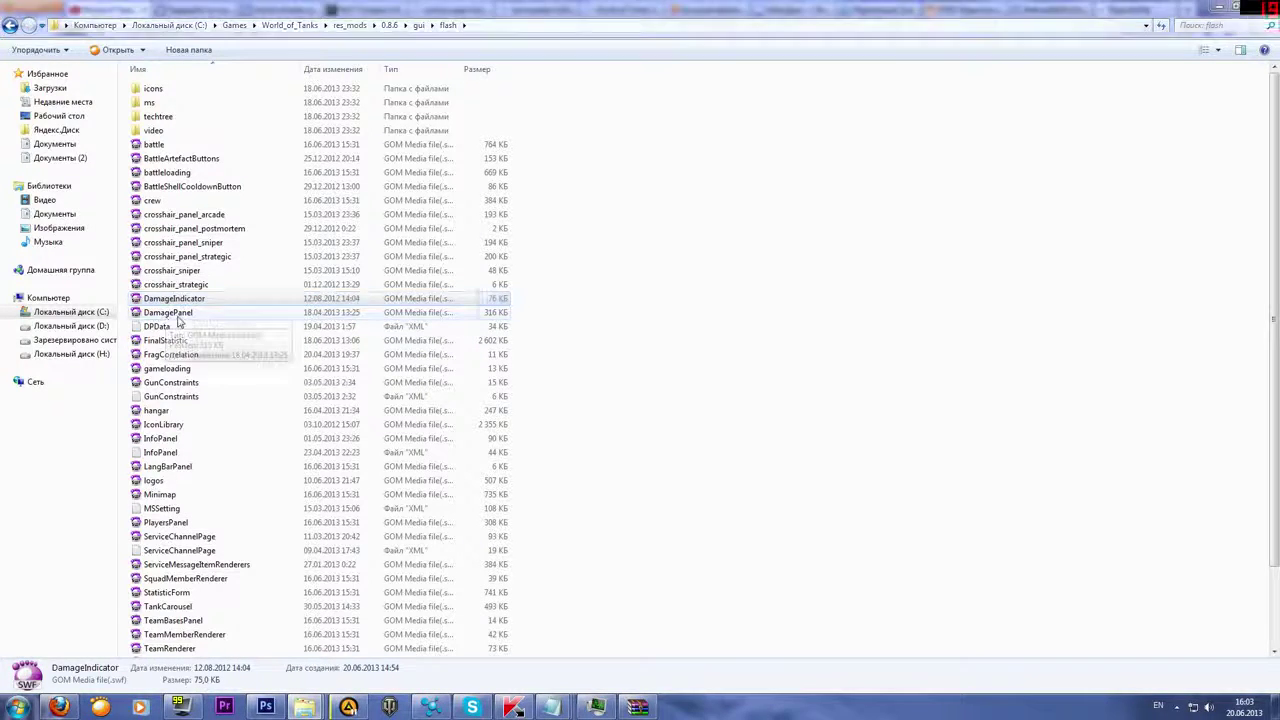
{"action": "key", "text": "Delete"}
{"action": "left_click", "coordinate": [690, 407]}
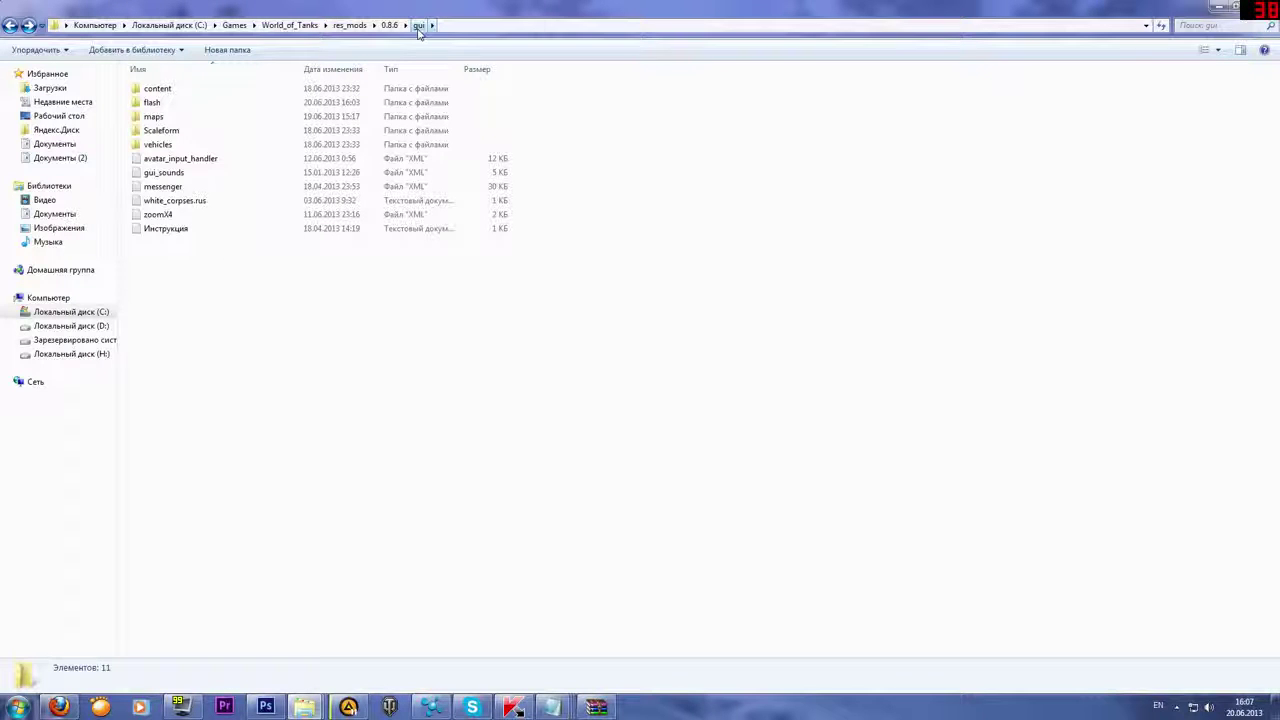
- Open the RadialMenu XML file from the gui\Scaleform folder and examine its chat commands, highlighting the ChatMode line of the reload command
{"action": "left_click", "coordinate": [165, 133]}
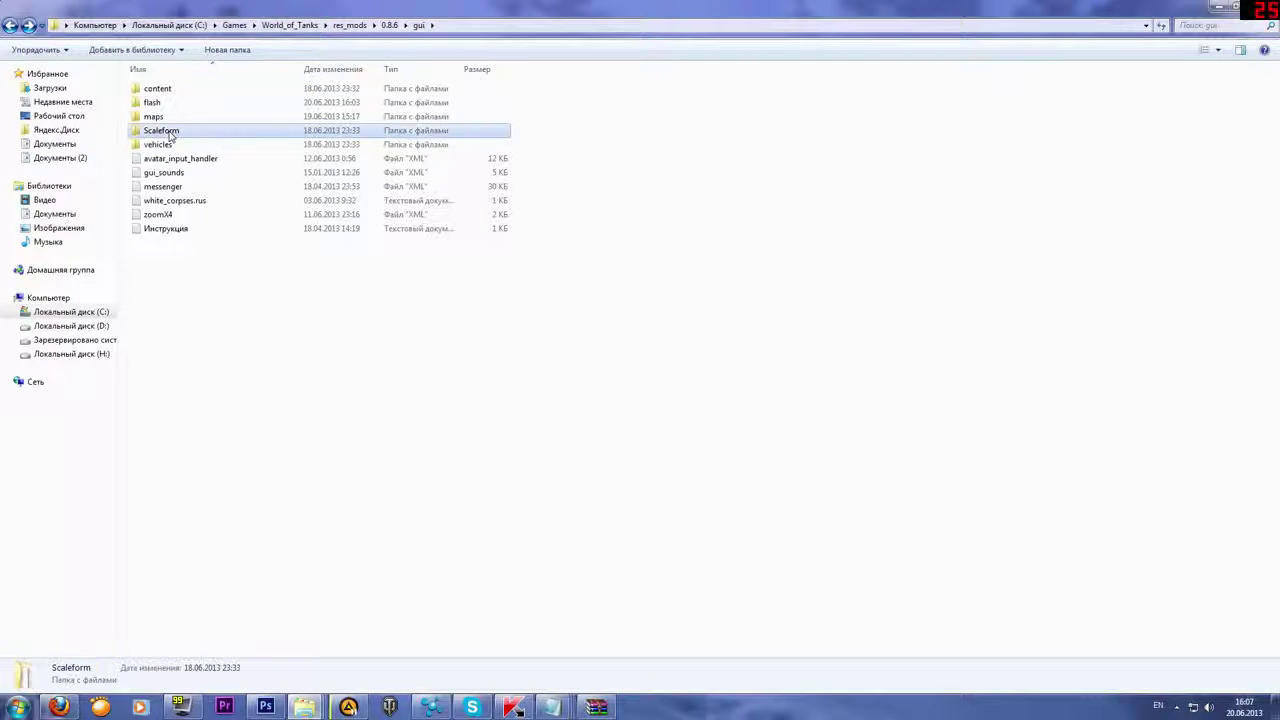
{"action": "double_click", "coordinate": [170, 134]}
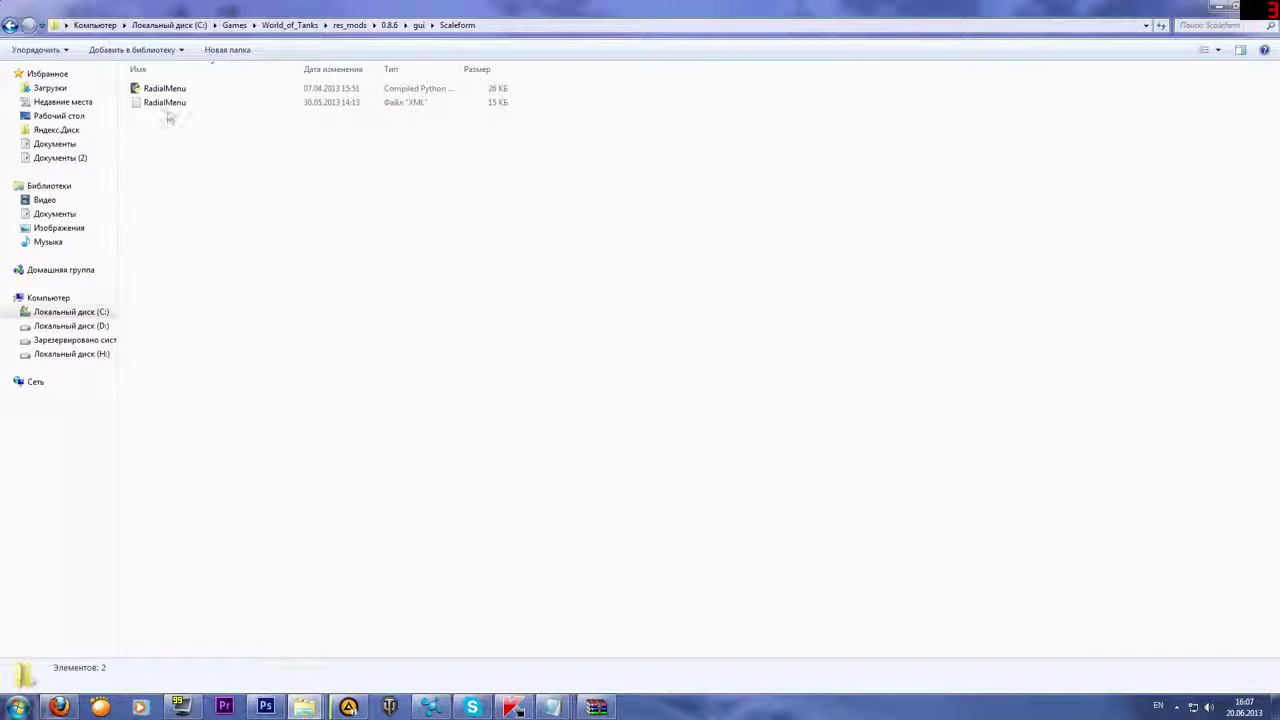
{"action": "left_click", "coordinate": [168, 105]}
{"action": "double_click", "coordinate": [162, 103]}
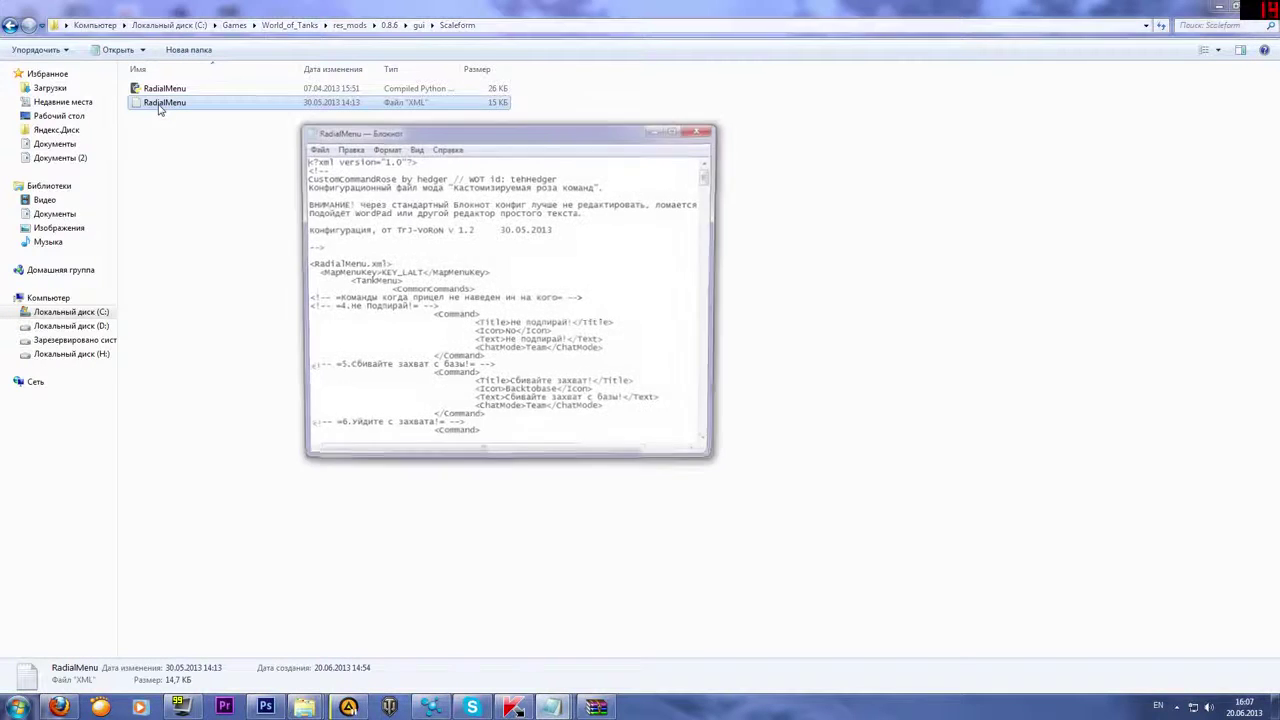
{"action": "scroll", "coordinate": [518, 710], "scroll_direction": "down", "scroll_amount": 8}
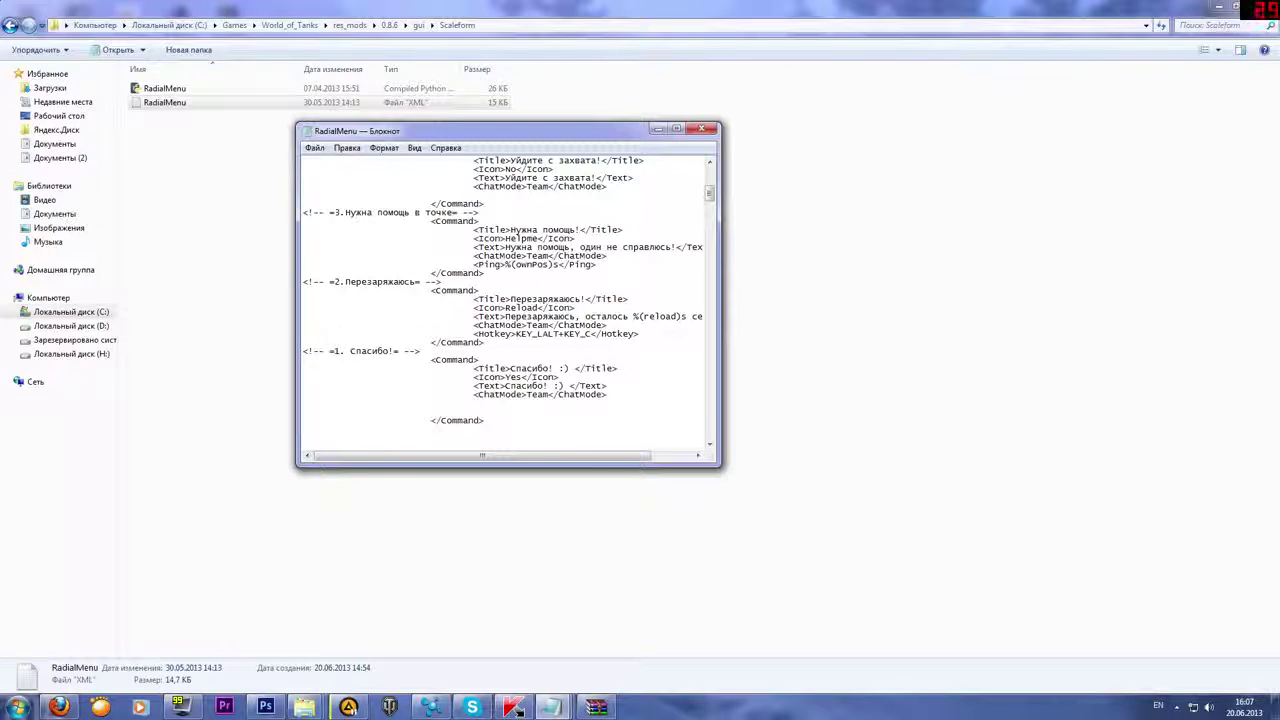
{"action": "key", "text": "shift+End"}
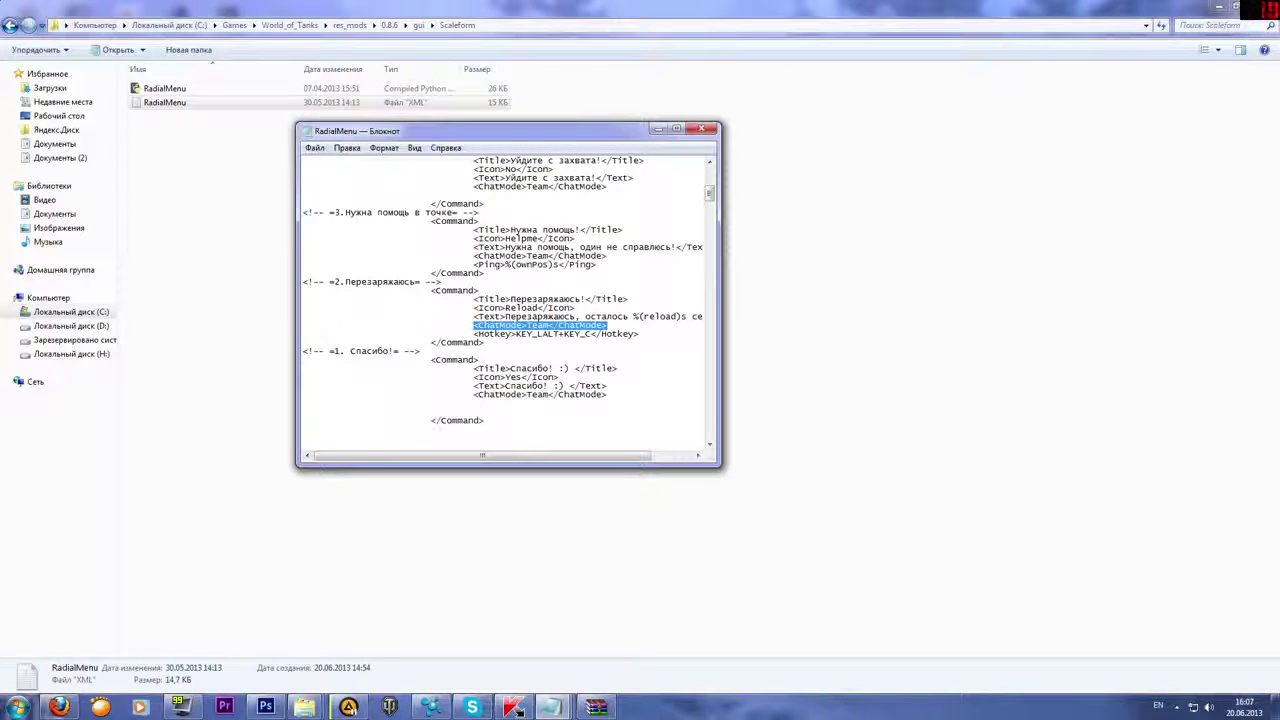
{"action": "left_click_drag", "start_coordinate": [709, 193], "coordinate": [706, 295]}
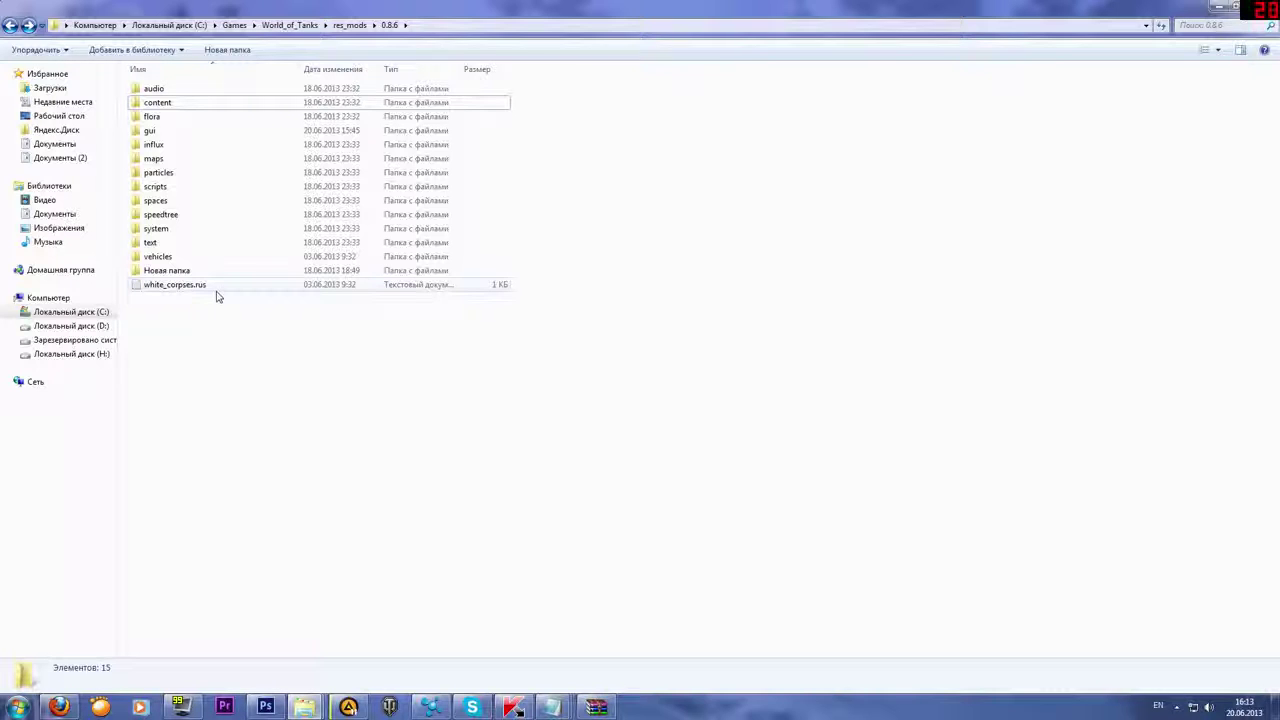
{"action": "left_click", "coordinate": [190, 273]}
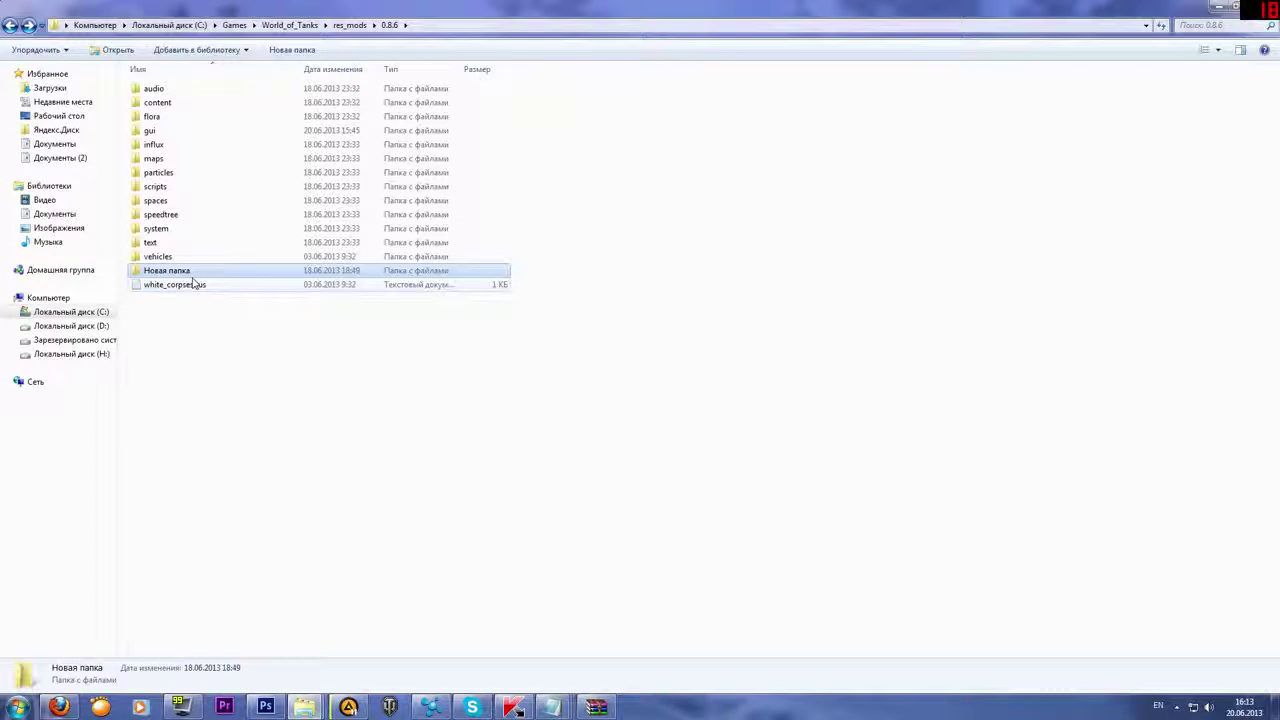
{"action": "left_click", "coordinate": [159, 245]}
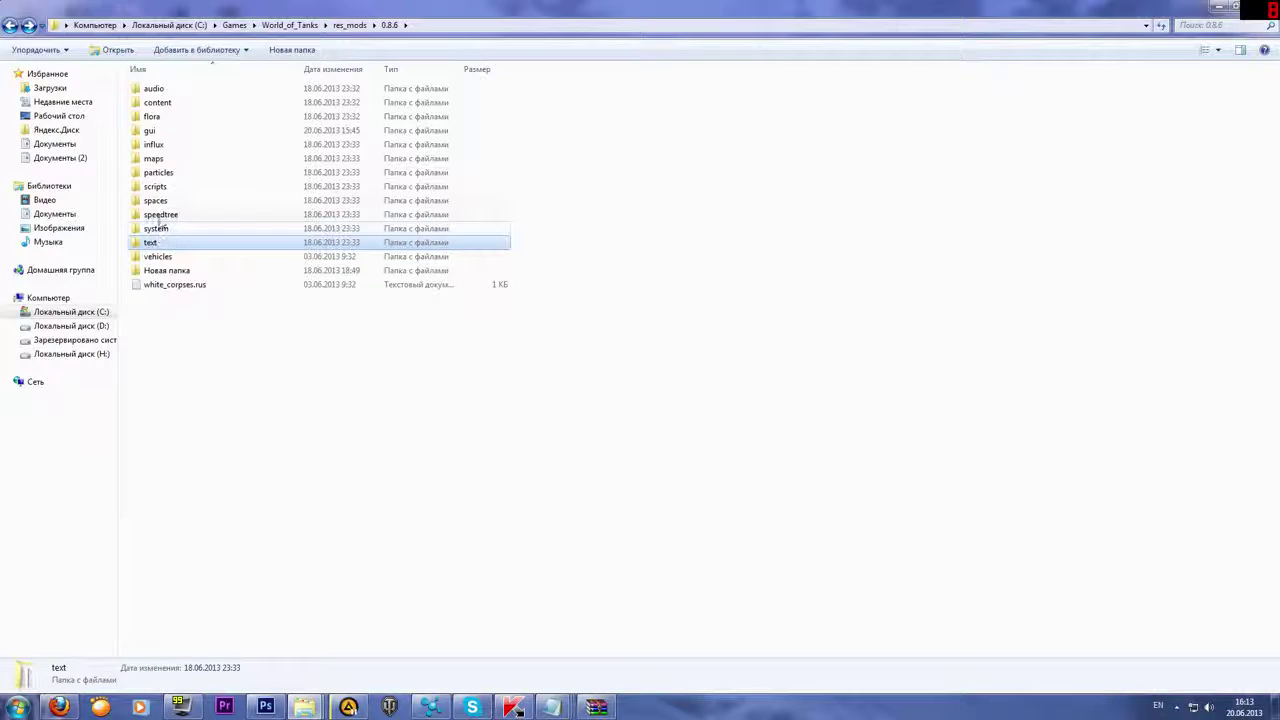
{"action": "left_click", "coordinate": [160, 215]}
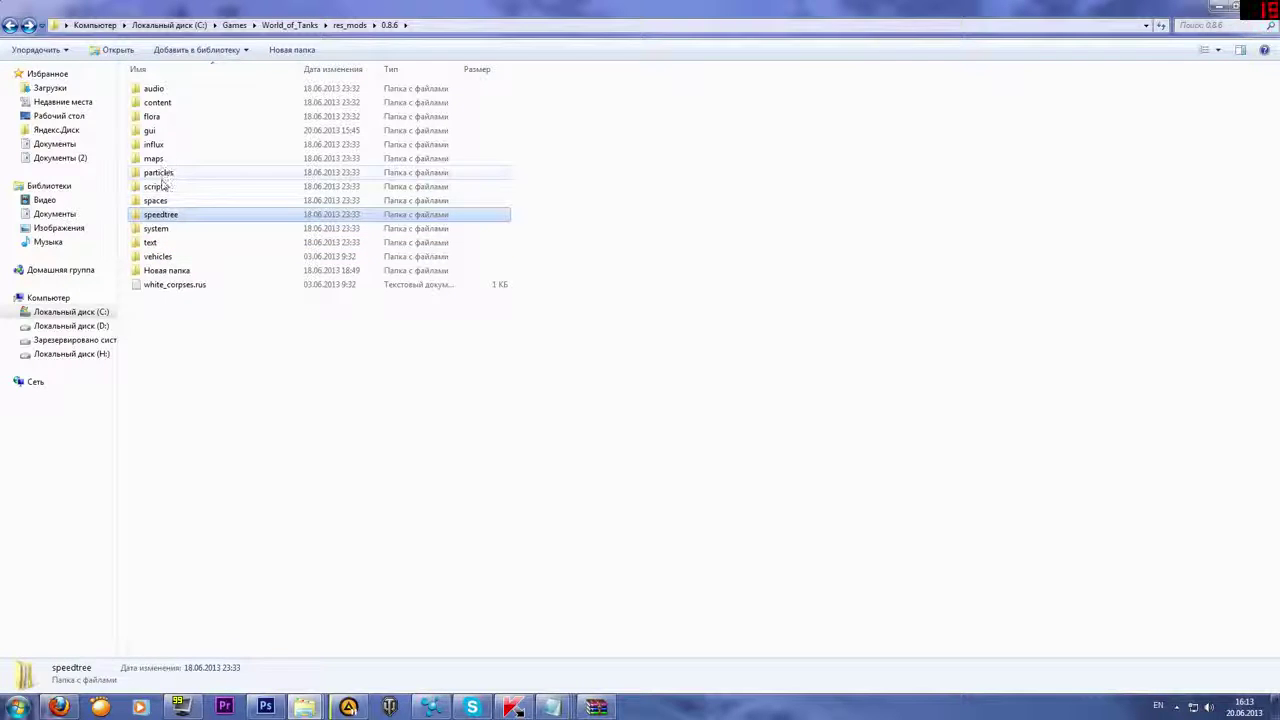
{"action": "left_click", "coordinate": [158, 186]}
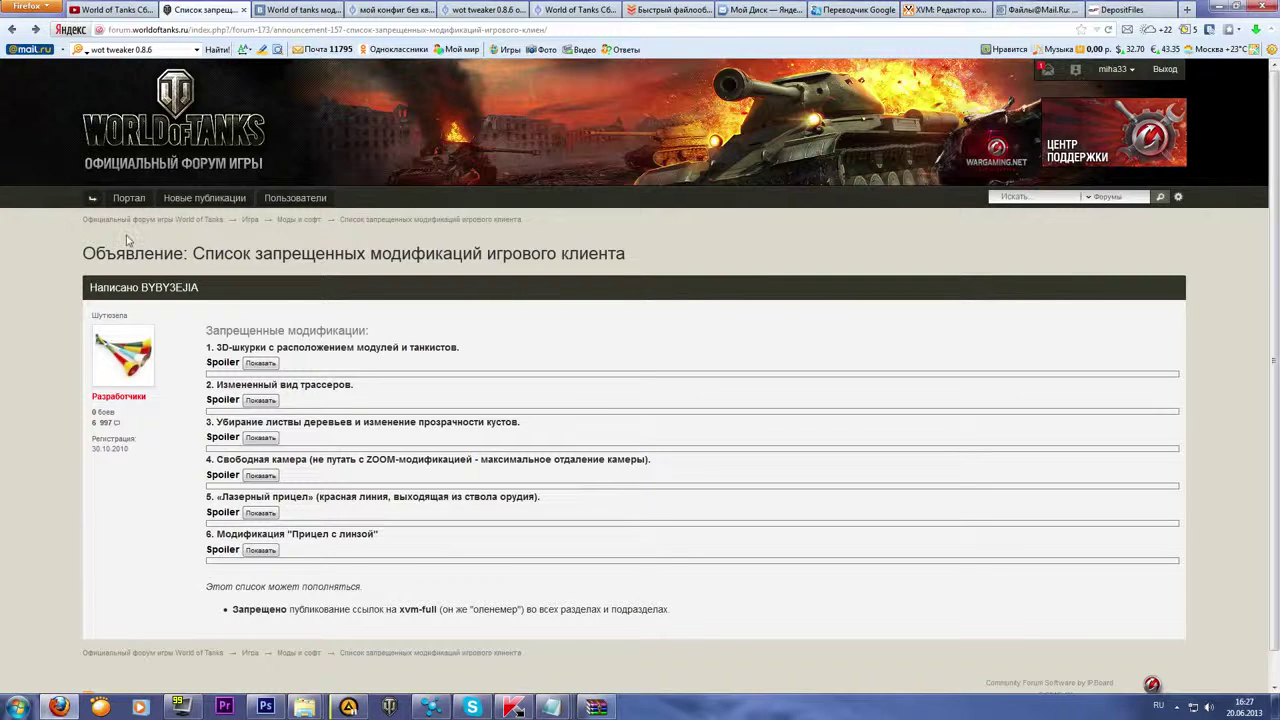
- Read the World of Tanks forum's list of banned client modifications in Firefox, highlighting the title, several list items and the note below
{"action": "left_click_drag", "start_coordinate": [193, 254], "coordinate": [614, 254]}
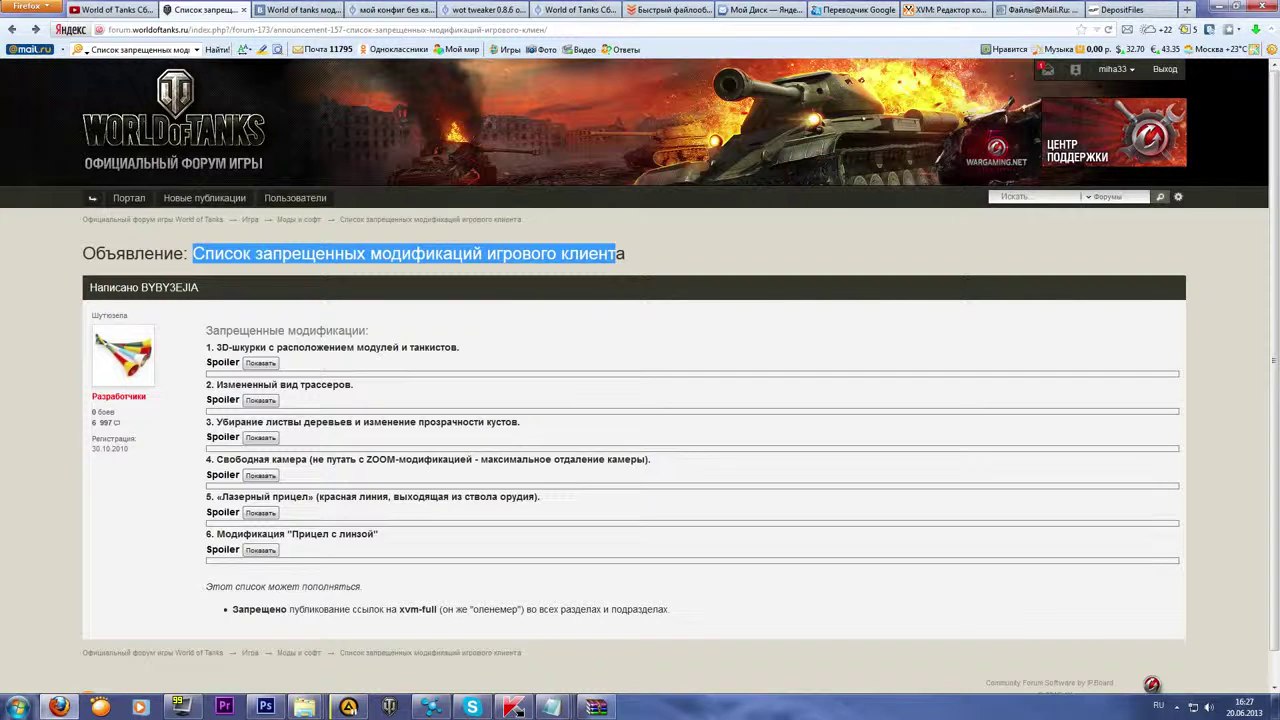
{"action": "left_click_drag", "start_coordinate": [205, 344], "coordinate": [300, 374]}
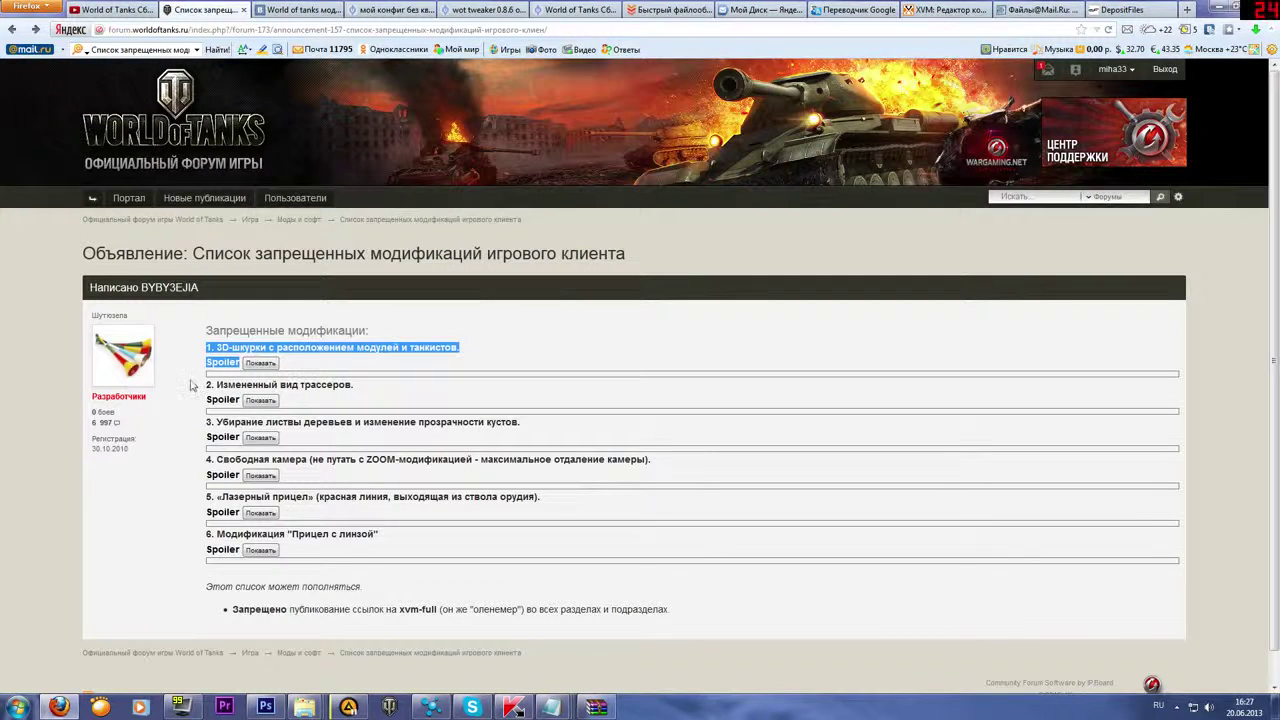
{"action": "left_click_drag", "start_coordinate": [191, 384], "coordinate": [298, 385]}
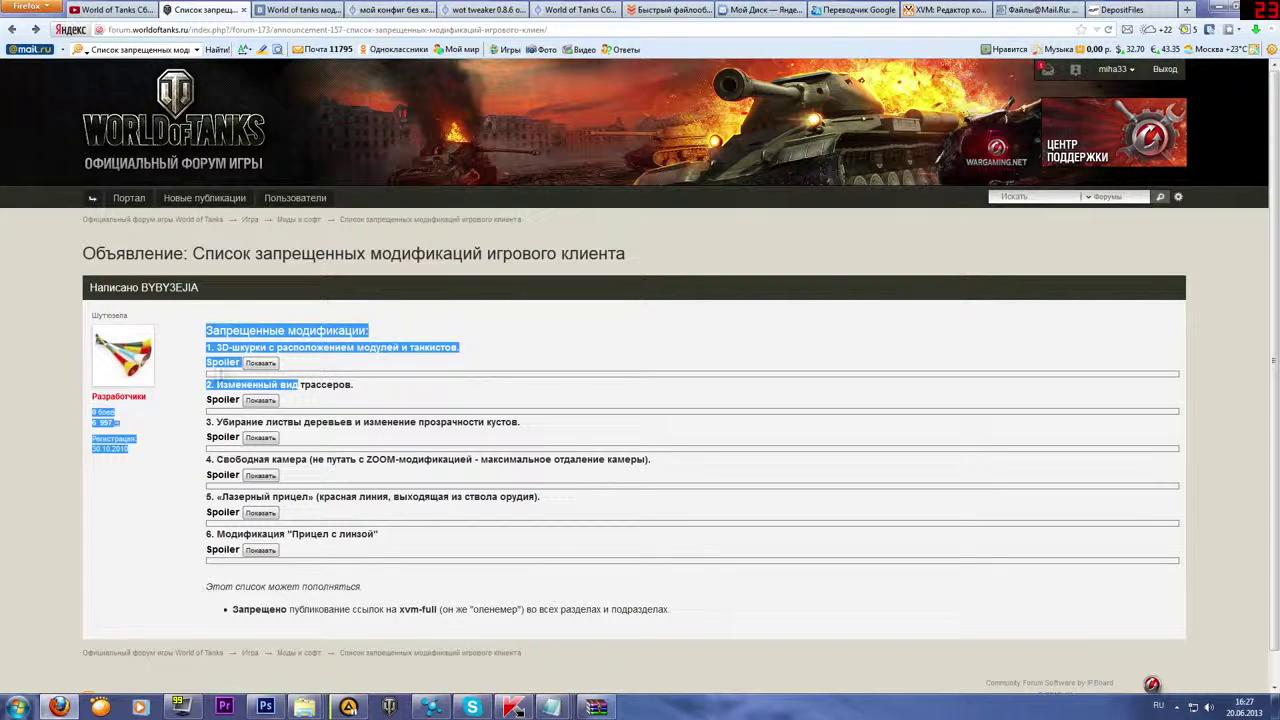
{"action": "left_click", "coordinate": [222, 377]}
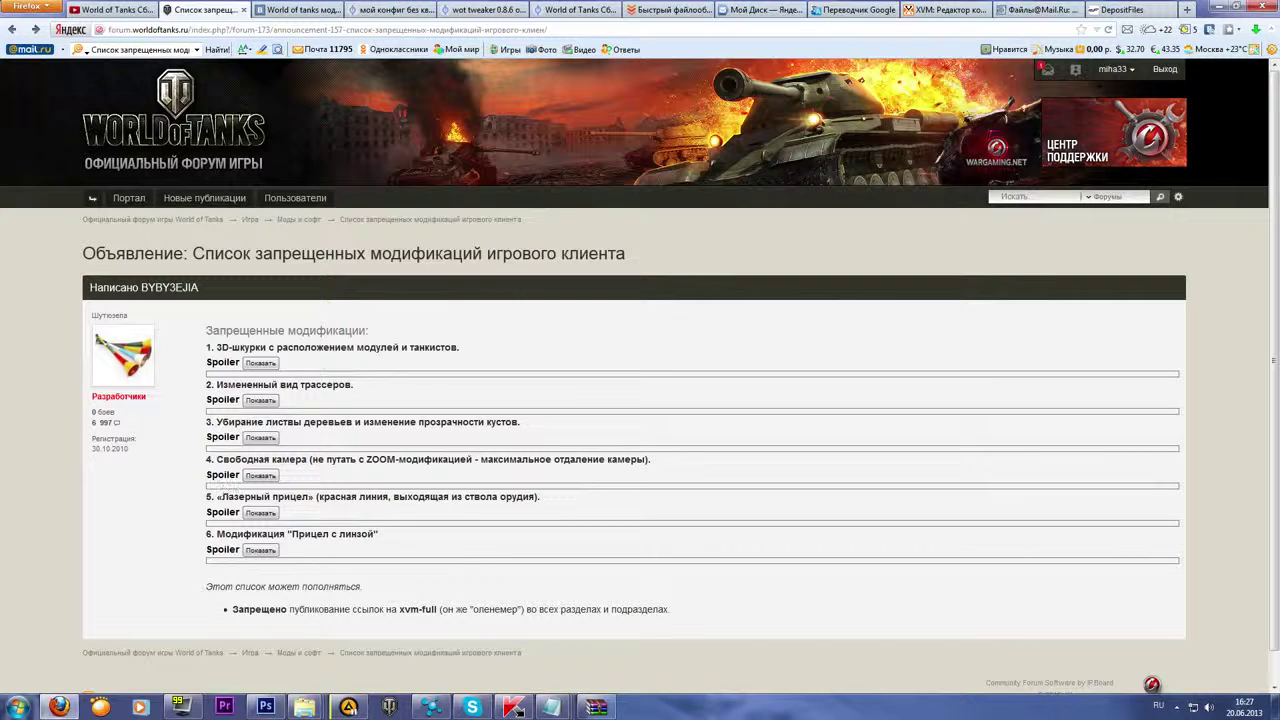
{"action": "left_click_drag", "start_coordinate": [205, 497], "coordinate": [350, 515]}
{"action": "left_click_drag", "start_coordinate": [207, 534], "coordinate": [388, 535]}
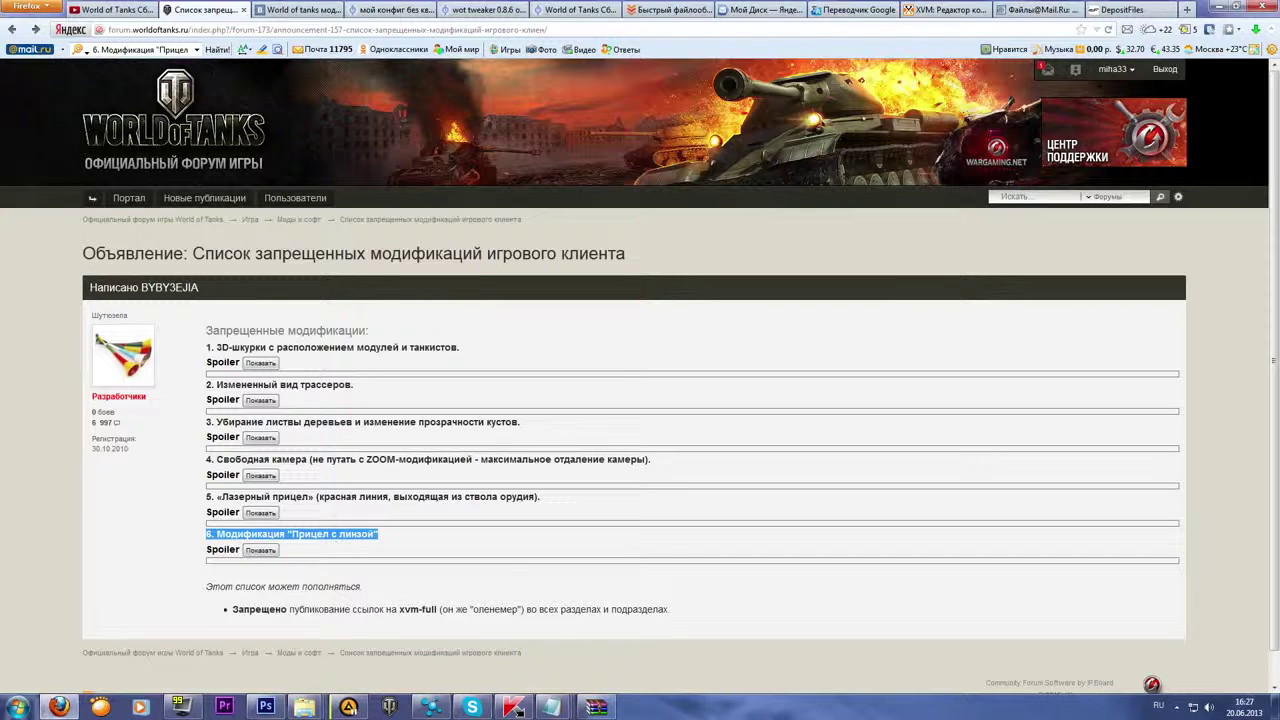
{"action": "triple_click", "coordinate": [270, 585]}
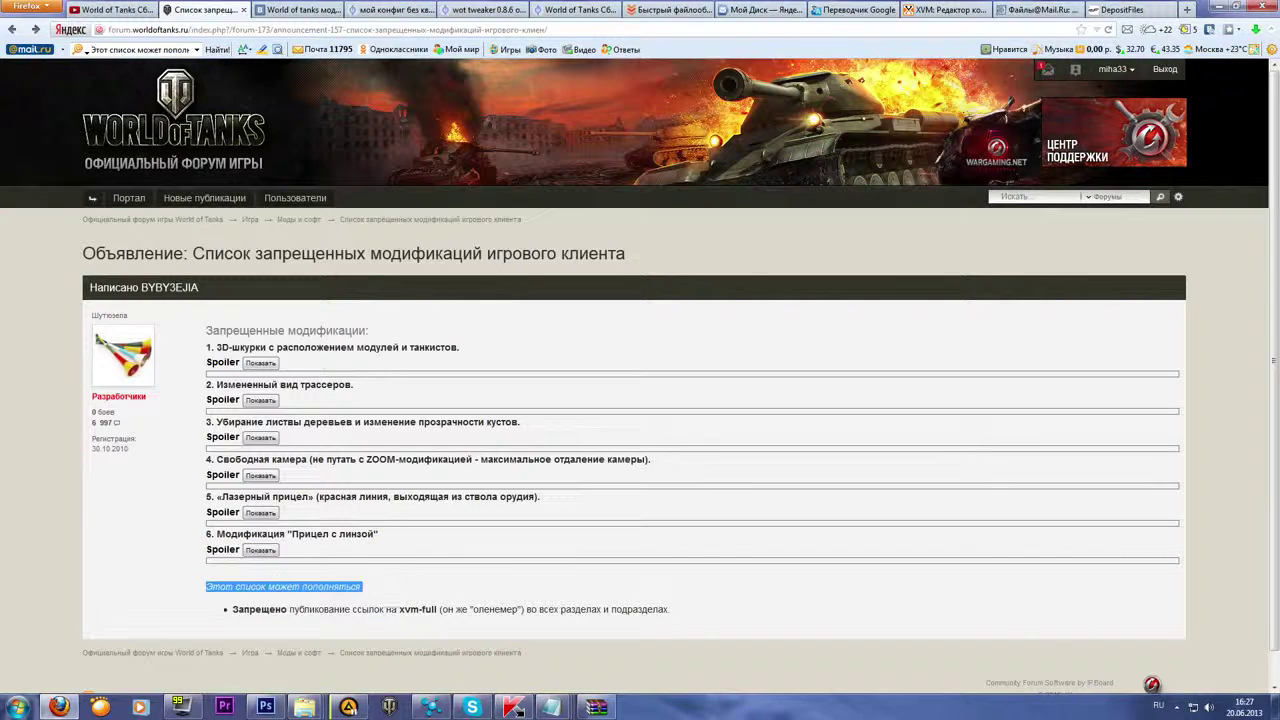
{"action": "left_click", "coordinate": [237, 586]}
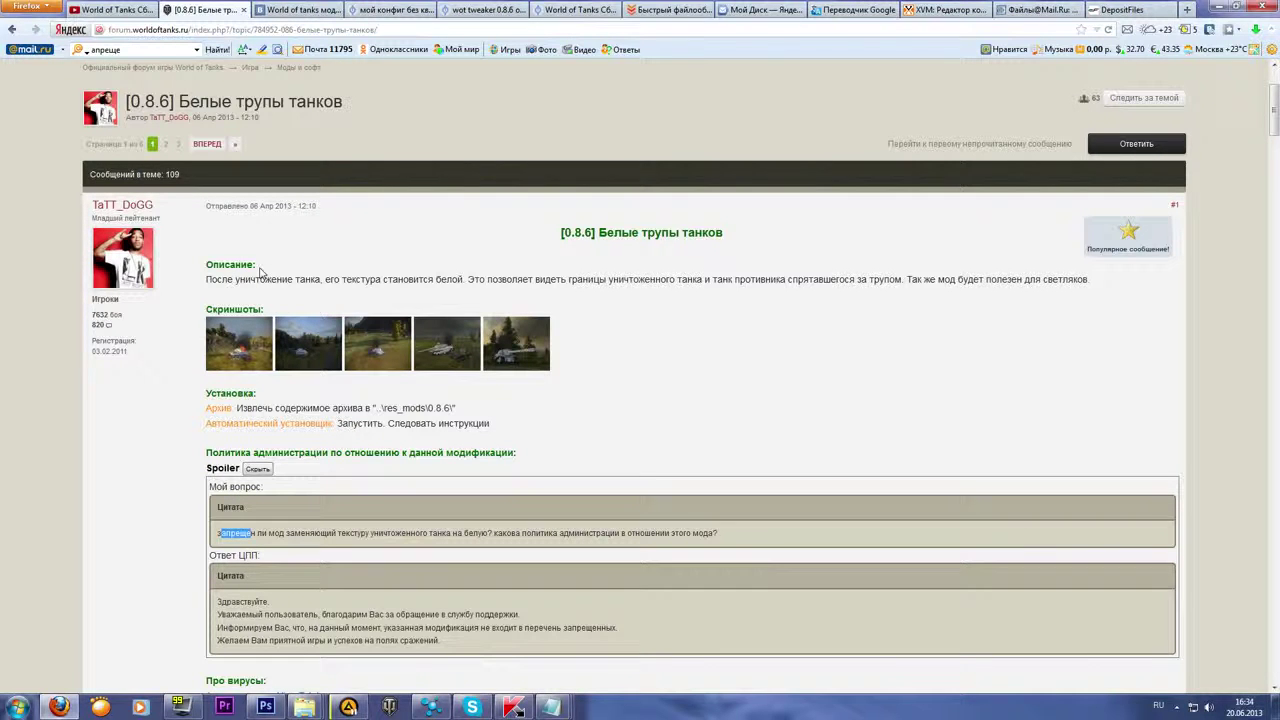
- Examine the administration policy section of the "[0.8.6] Белые трупы танков" forum topic, highlighting parts of the support centre's answer
{"action": "scroll", "coordinate": [395, 551], "scroll_direction": "down", "scroll_amount": 2}
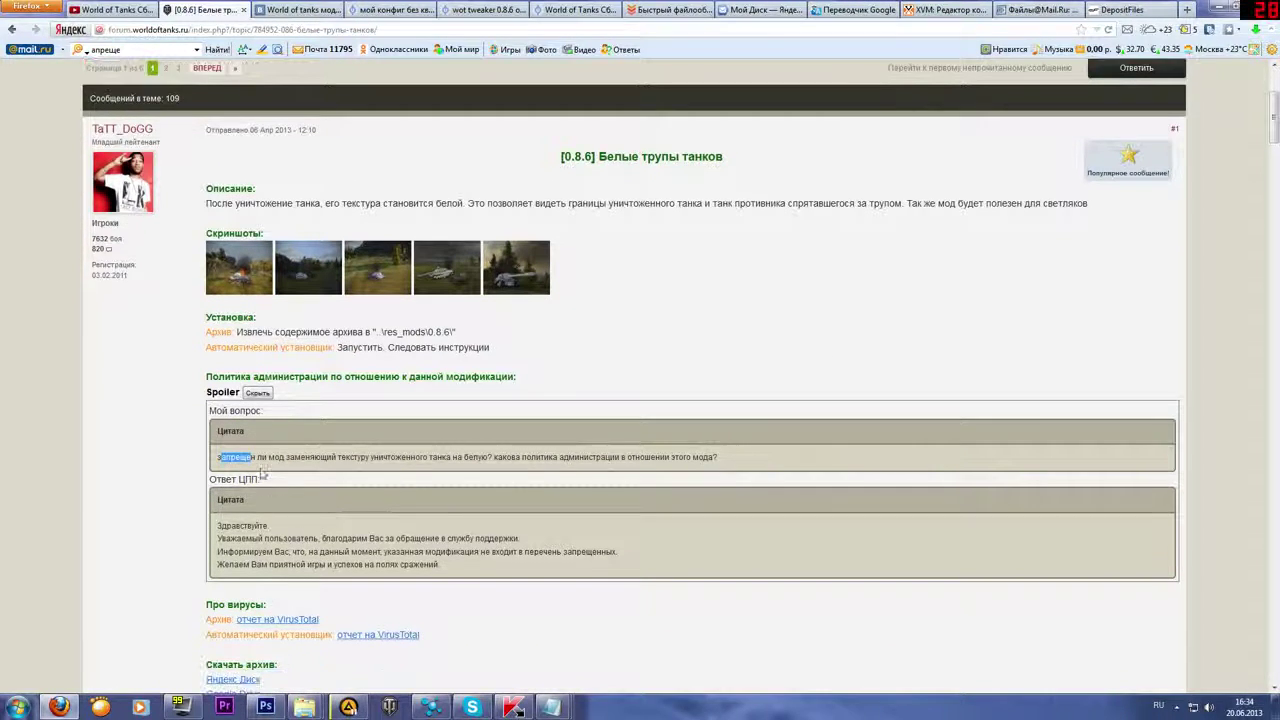
{"action": "left_click", "coordinate": [260, 468]}
{"action": "left_click_drag", "start_coordinate": [218, 538], "coordinate": [424, 556]}
{"action": "left_click", "coordinate": [424, 562]}
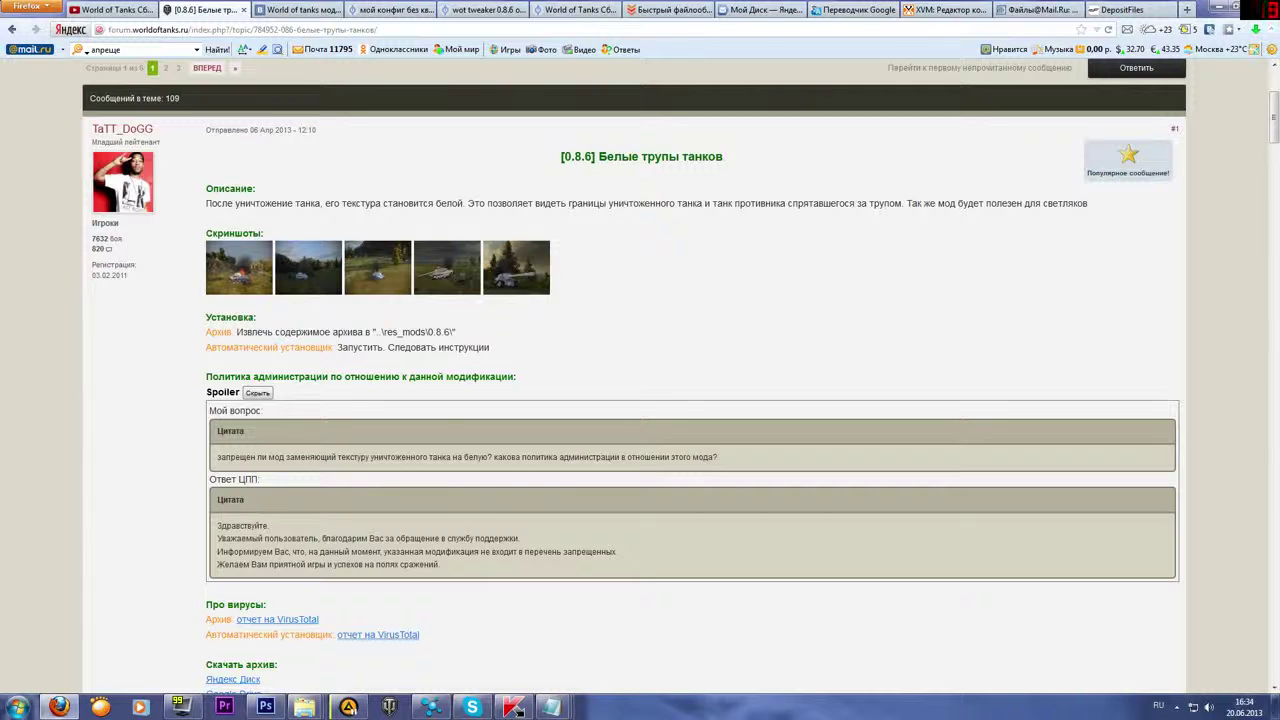
{"action": "left_click_drag", "start_coordinate": [322, 552], "coordinate": [338, 566]}
{"action": "left_click", "coordinate": [385, 572]}
{"action": "left_click_drag", "start_coordinate": [448, 568], "coordinate": [280, 540]}
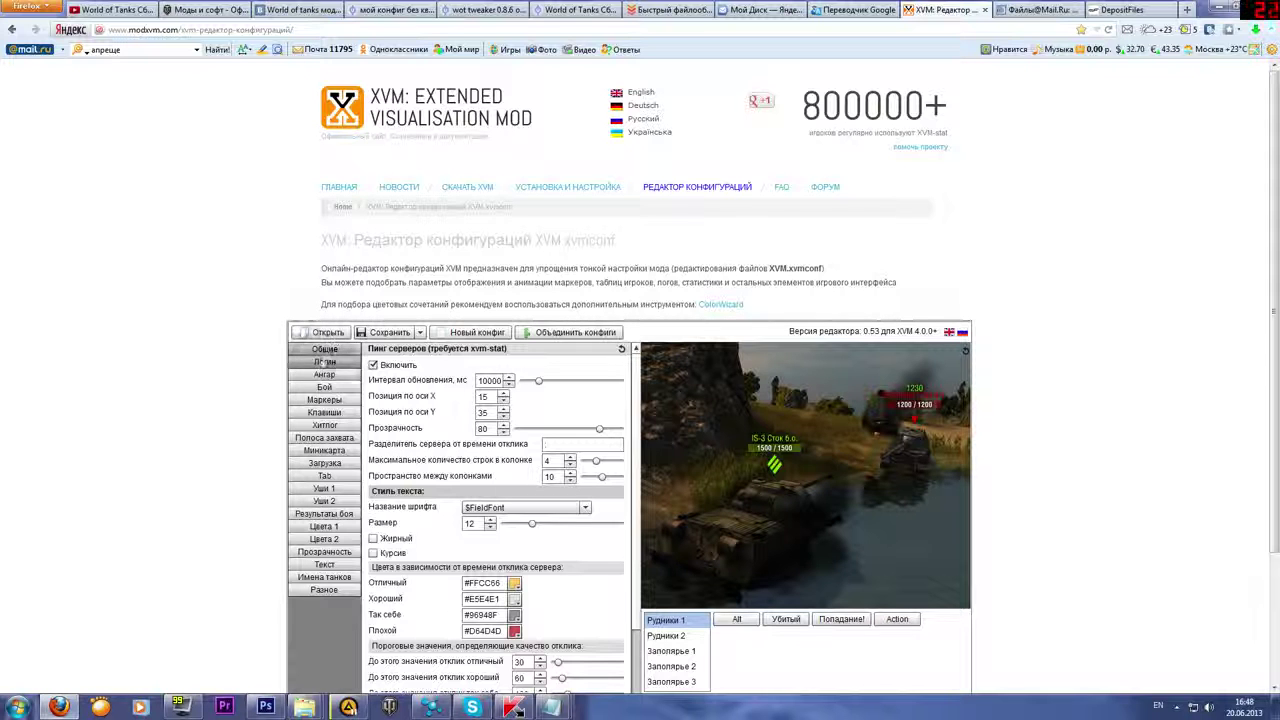
- Load the XVM file from gui\flash into the online config editor using the obsolete config file type, and show the marker settings (Маркеры)
{"action": "left_click", "coordinate": [322, 334]}
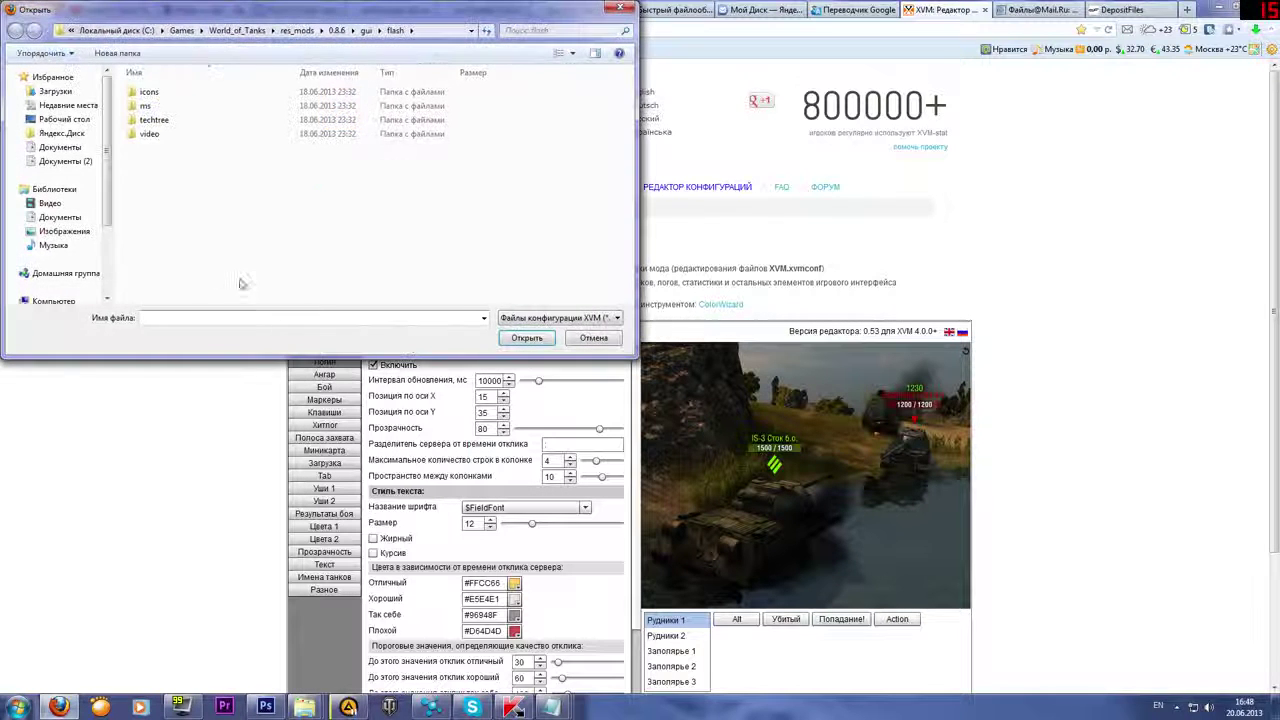
{"action": "left_click", "coordinate": [533, 318]}
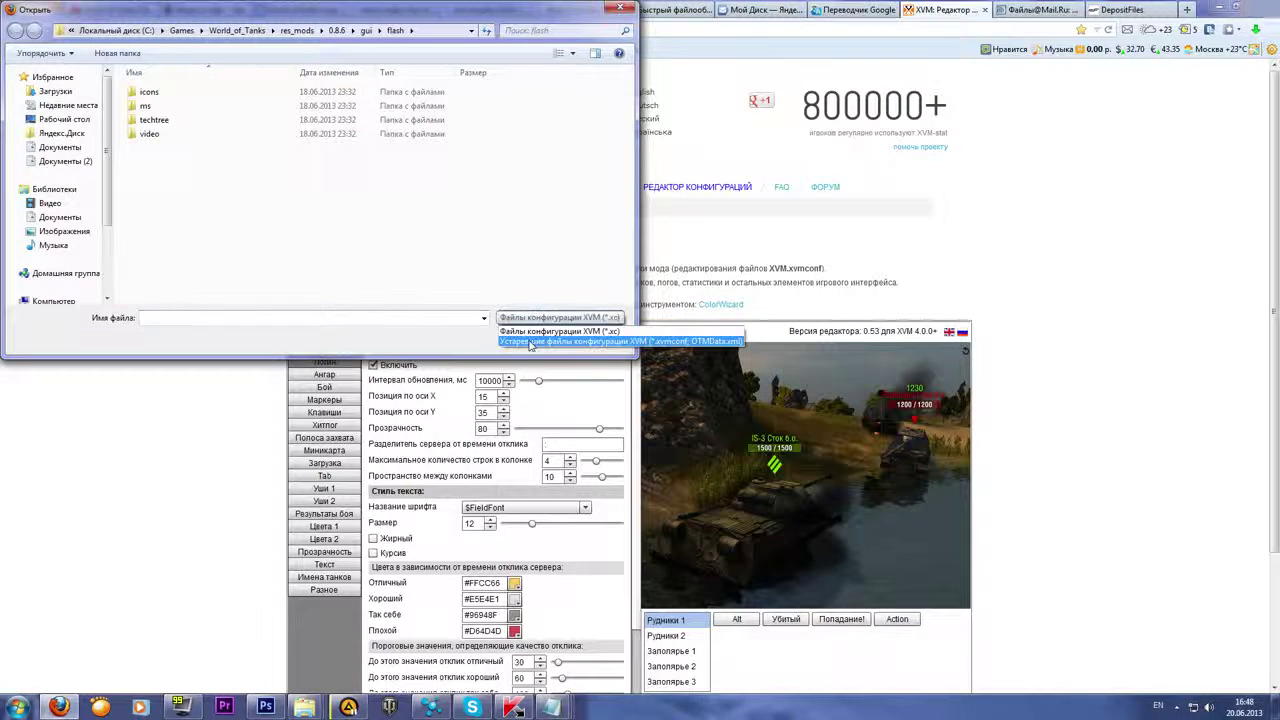
{"action": "left_click", "coordinate": [560, 333]}
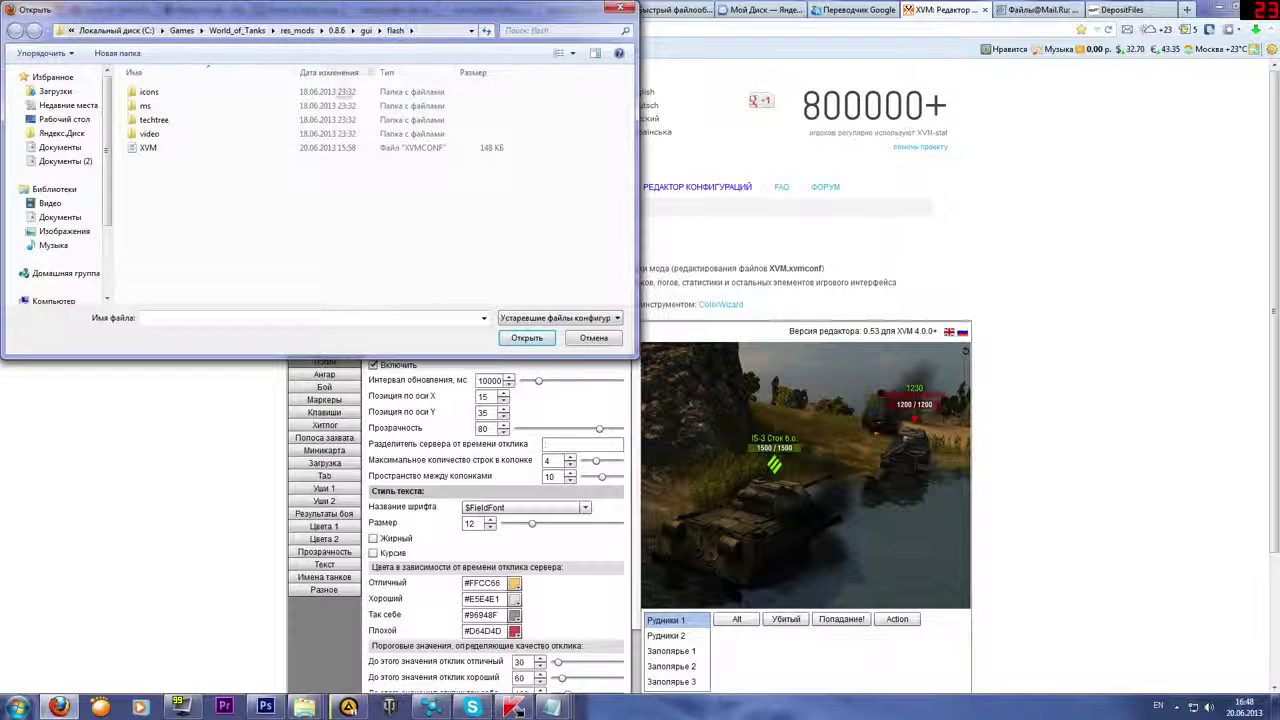
{"action": "double_click", "coordinate": [160, 148]}
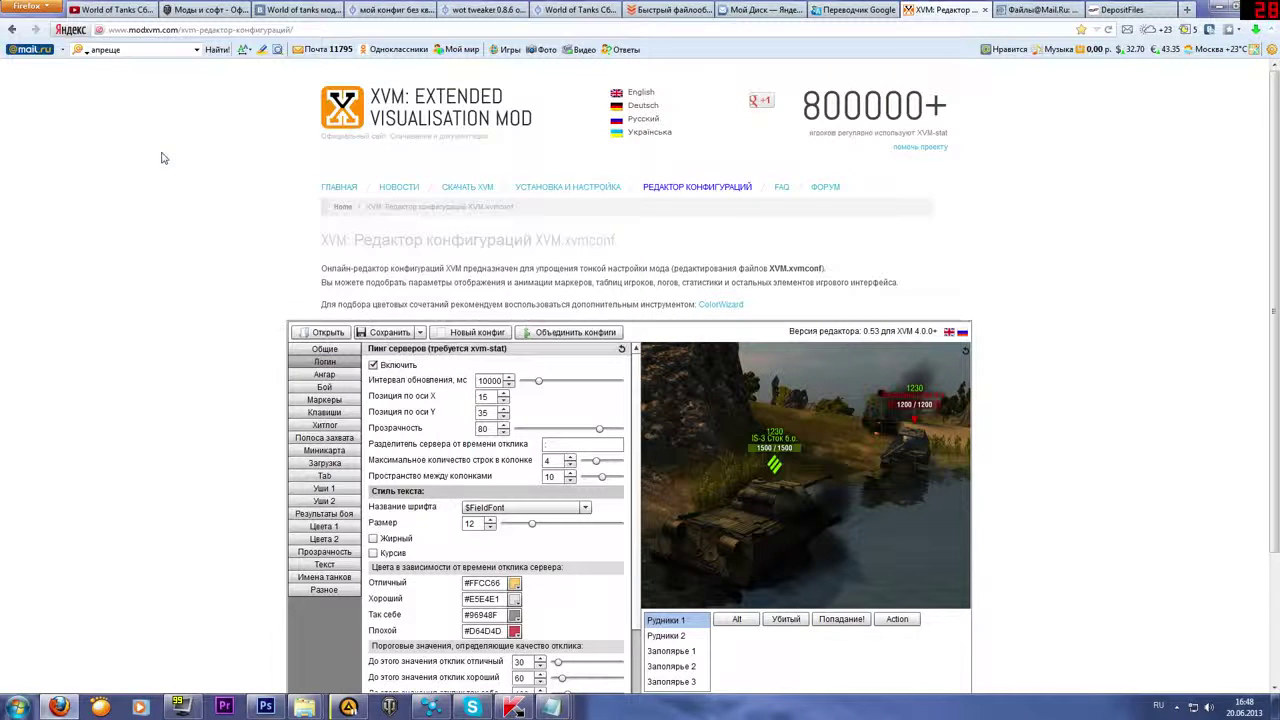
{"action": "left_click", "coordinate": [322, 400]}
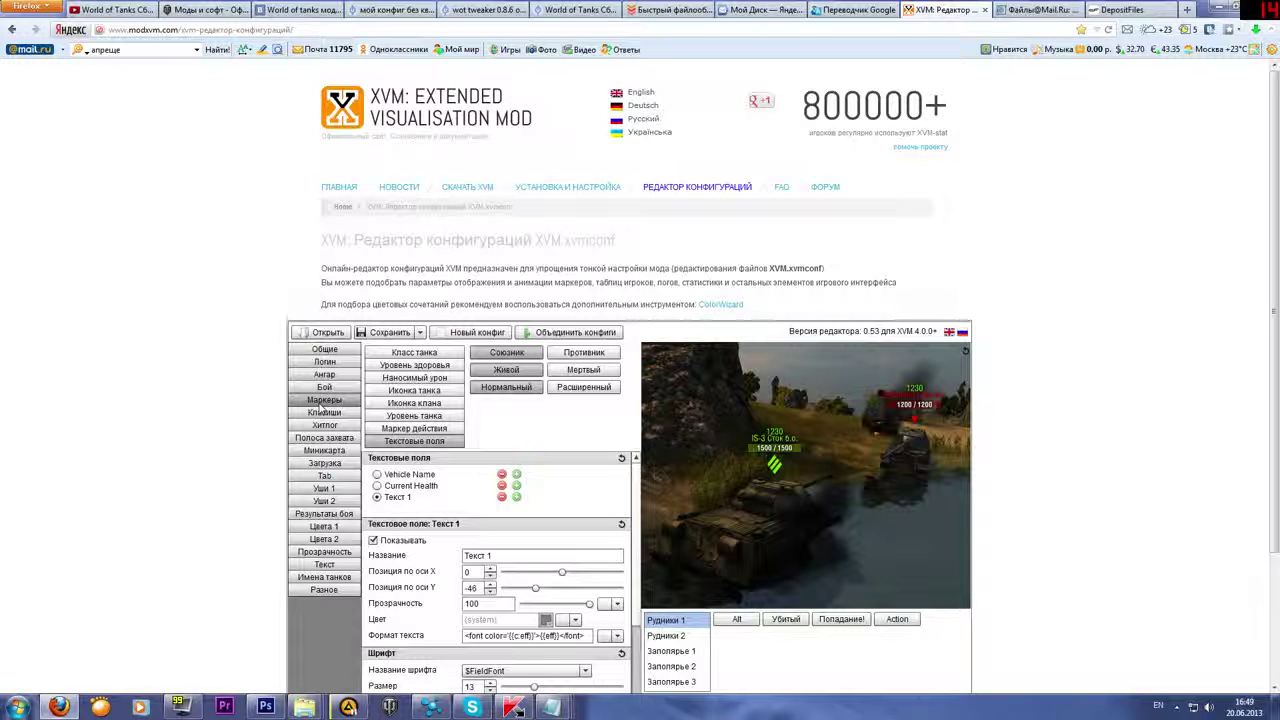